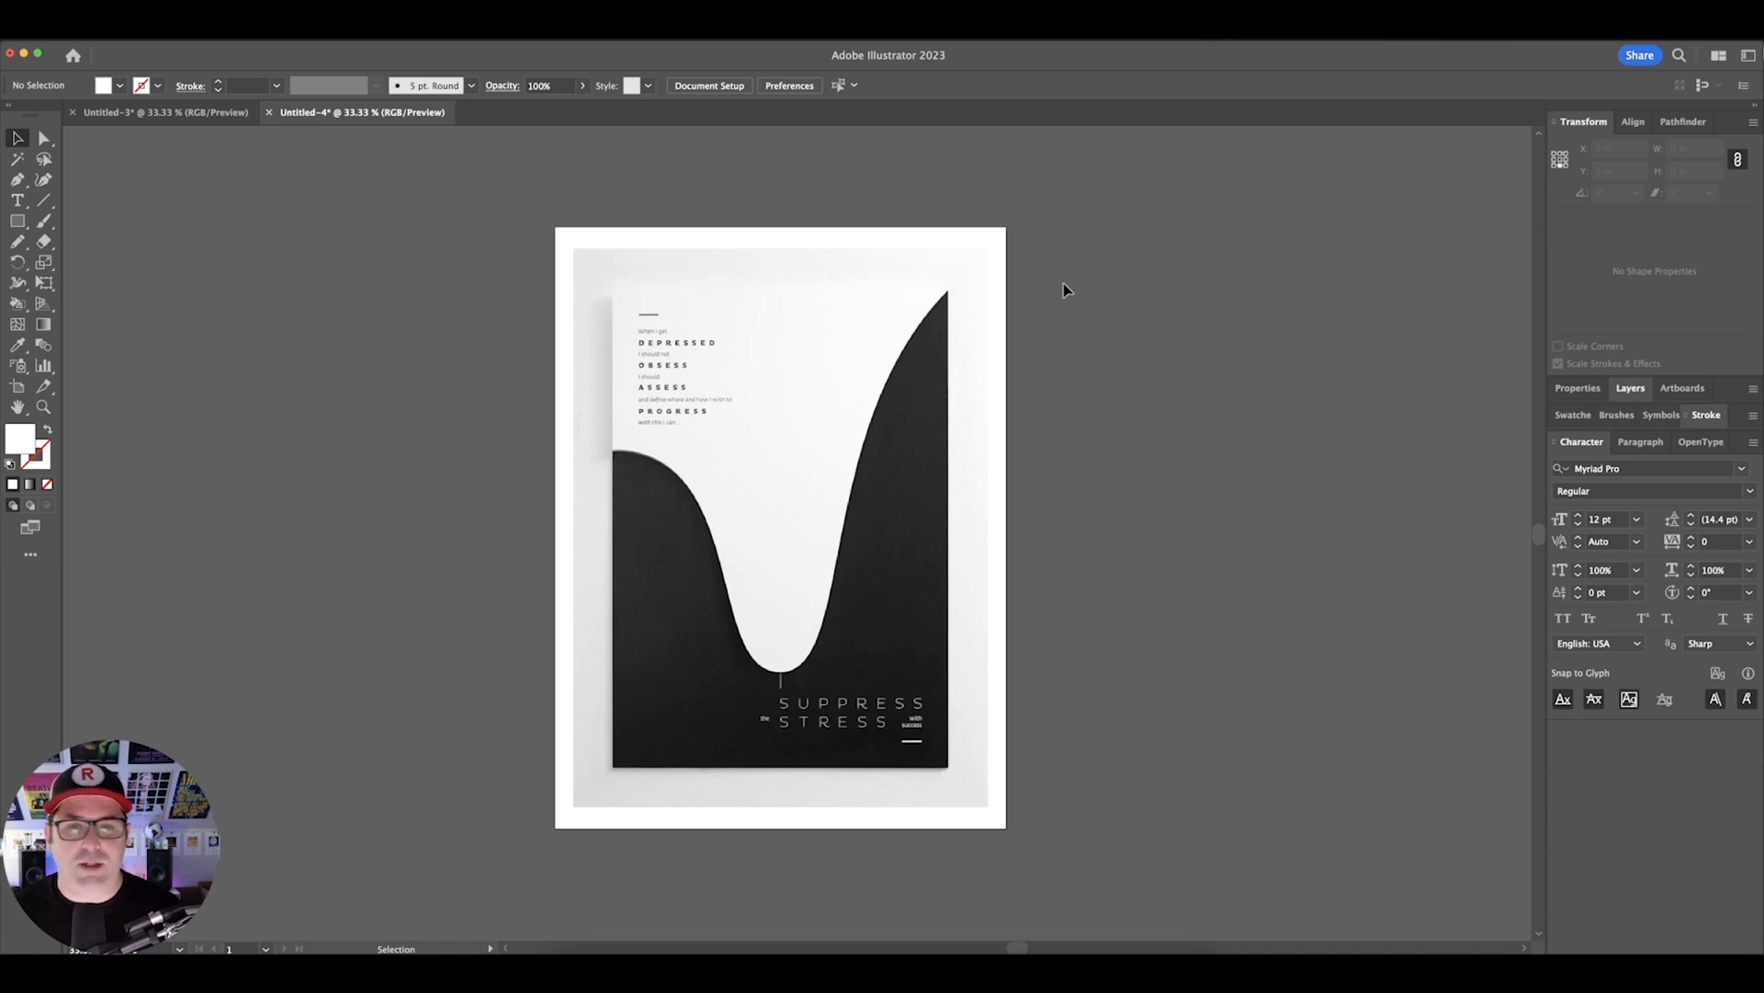
- Enlarge the reference poster image from its center to about 20.7 by 27.9 in, so the poster nearly fills the artboard
{"action": "left_click", "coordinate": [882, 433]}
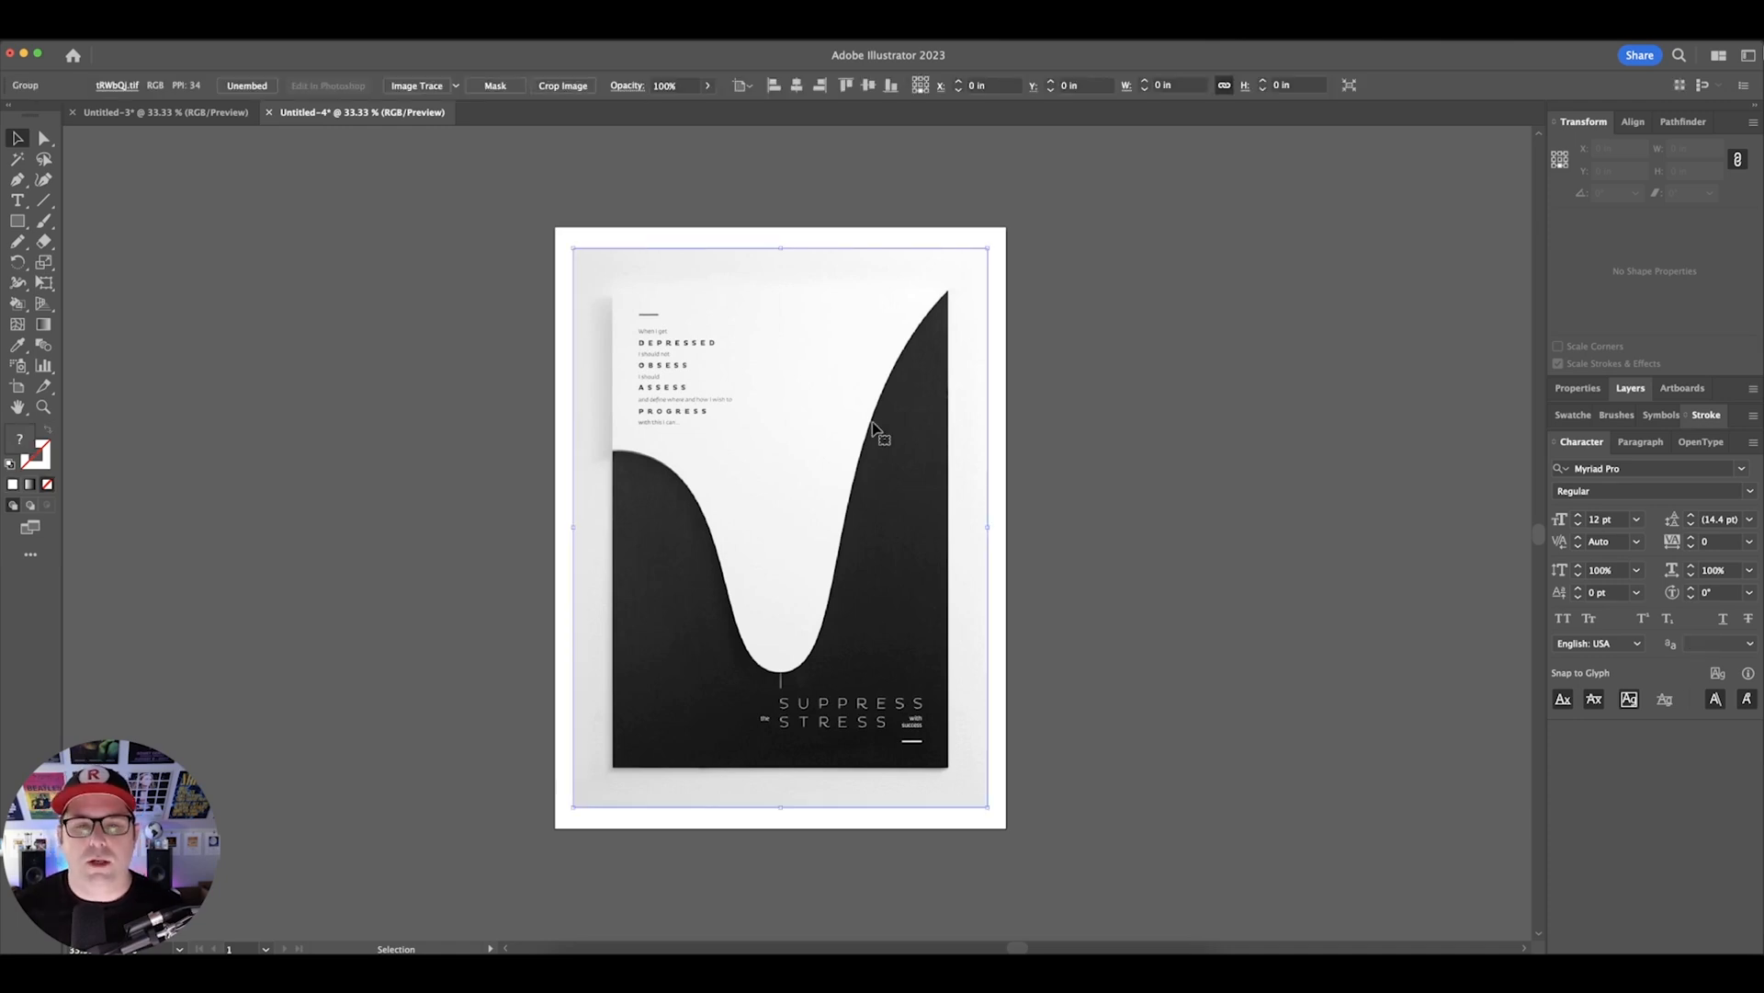
{"action": "left_click_drag", "start_coordinate": [985, 252], "coordinate": [1048, 181]}
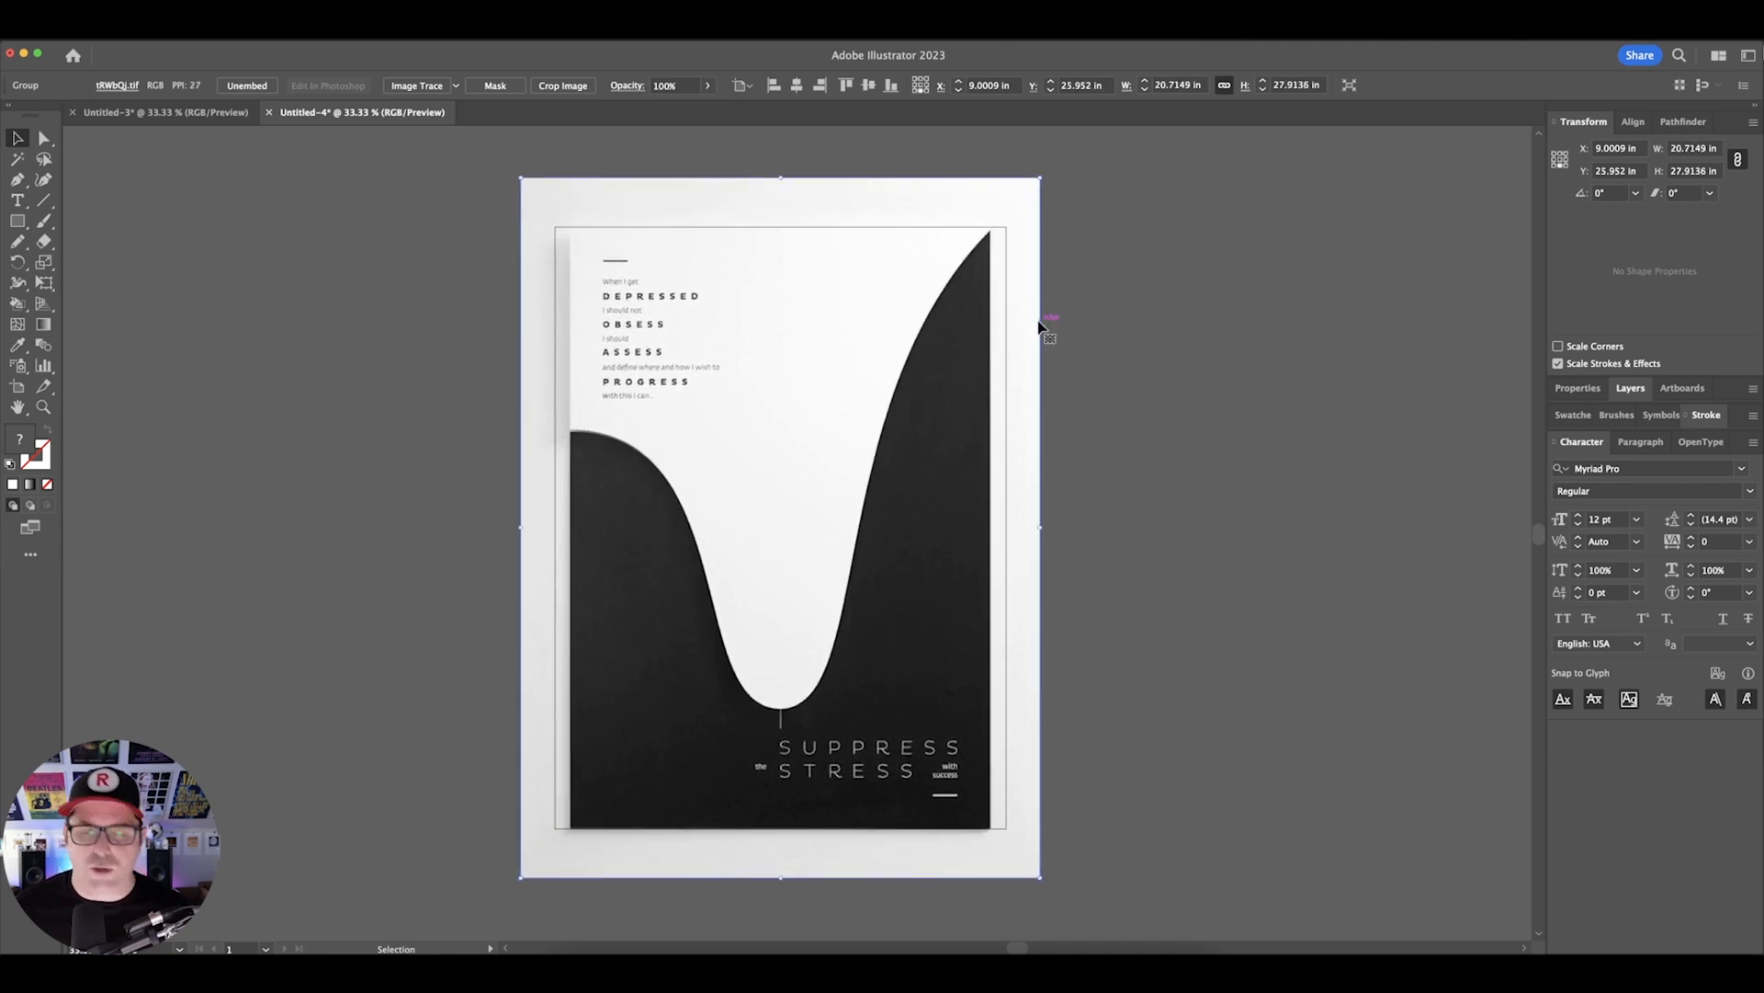
{"action": "left_click", "coordinate": [1261, 494]}
- Trace the black area's left, bottom and right edges with the Pen tool, using a black stroke and no fill
{"action": "key", "text": "p"}
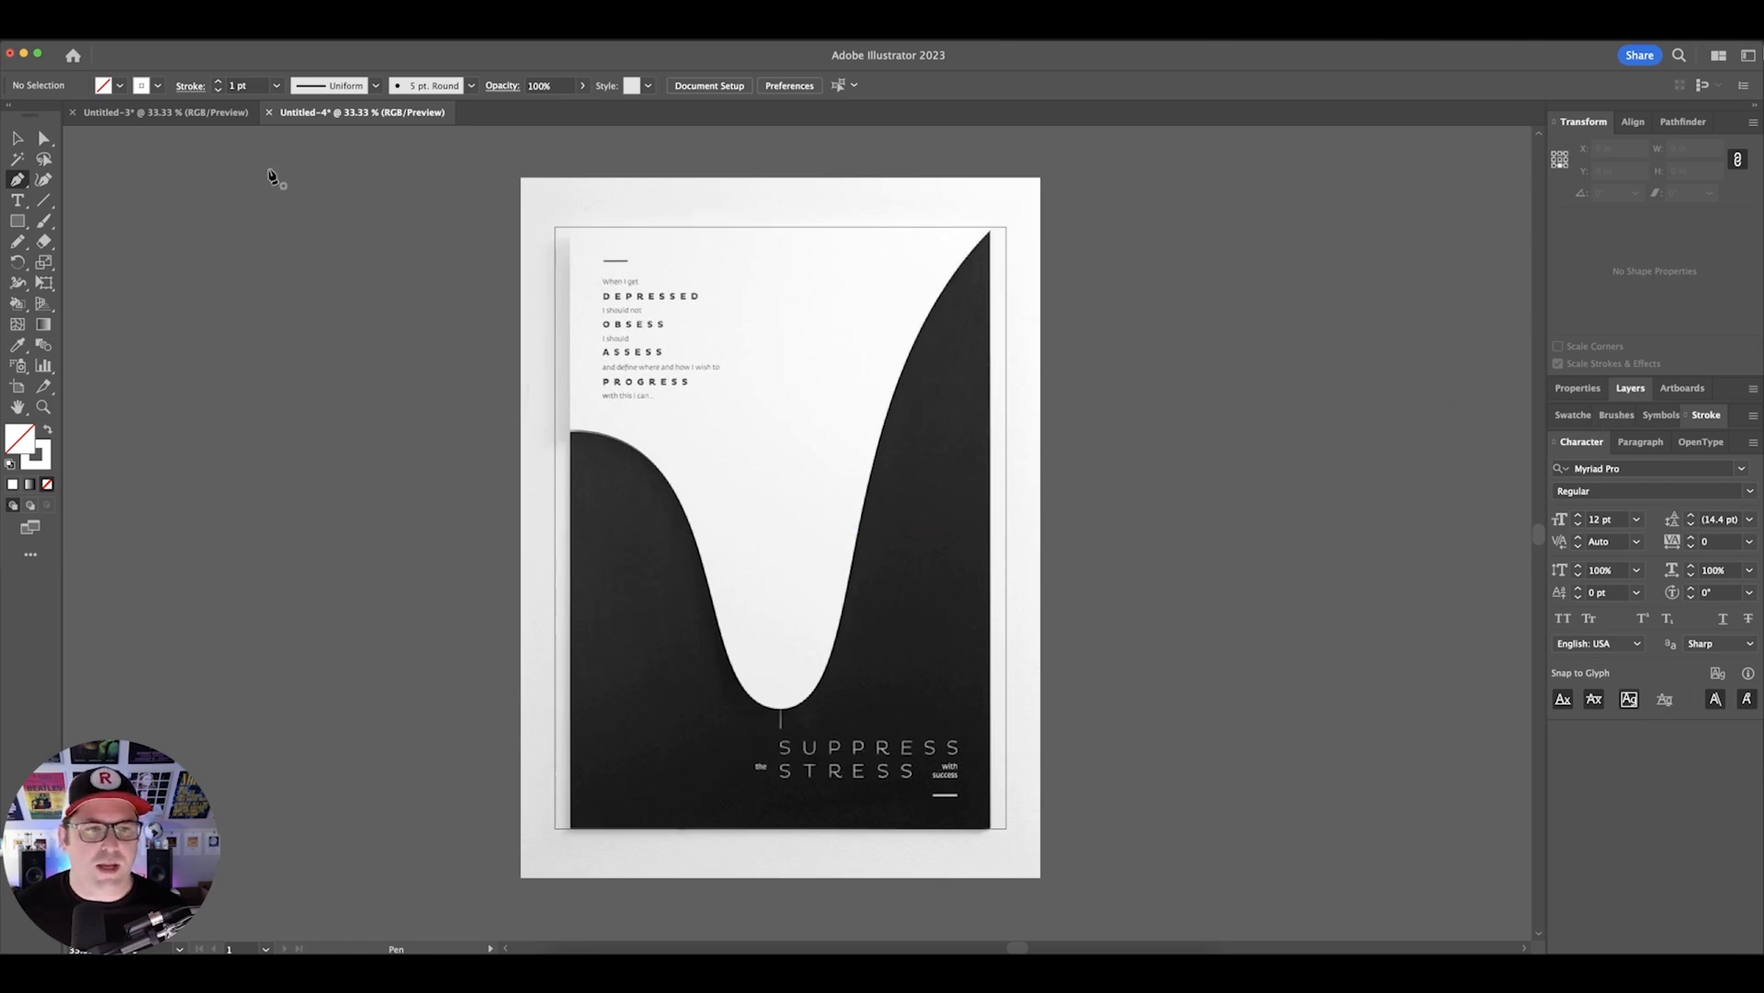
{"action": "left_click", "coordinate": [574, 436]}
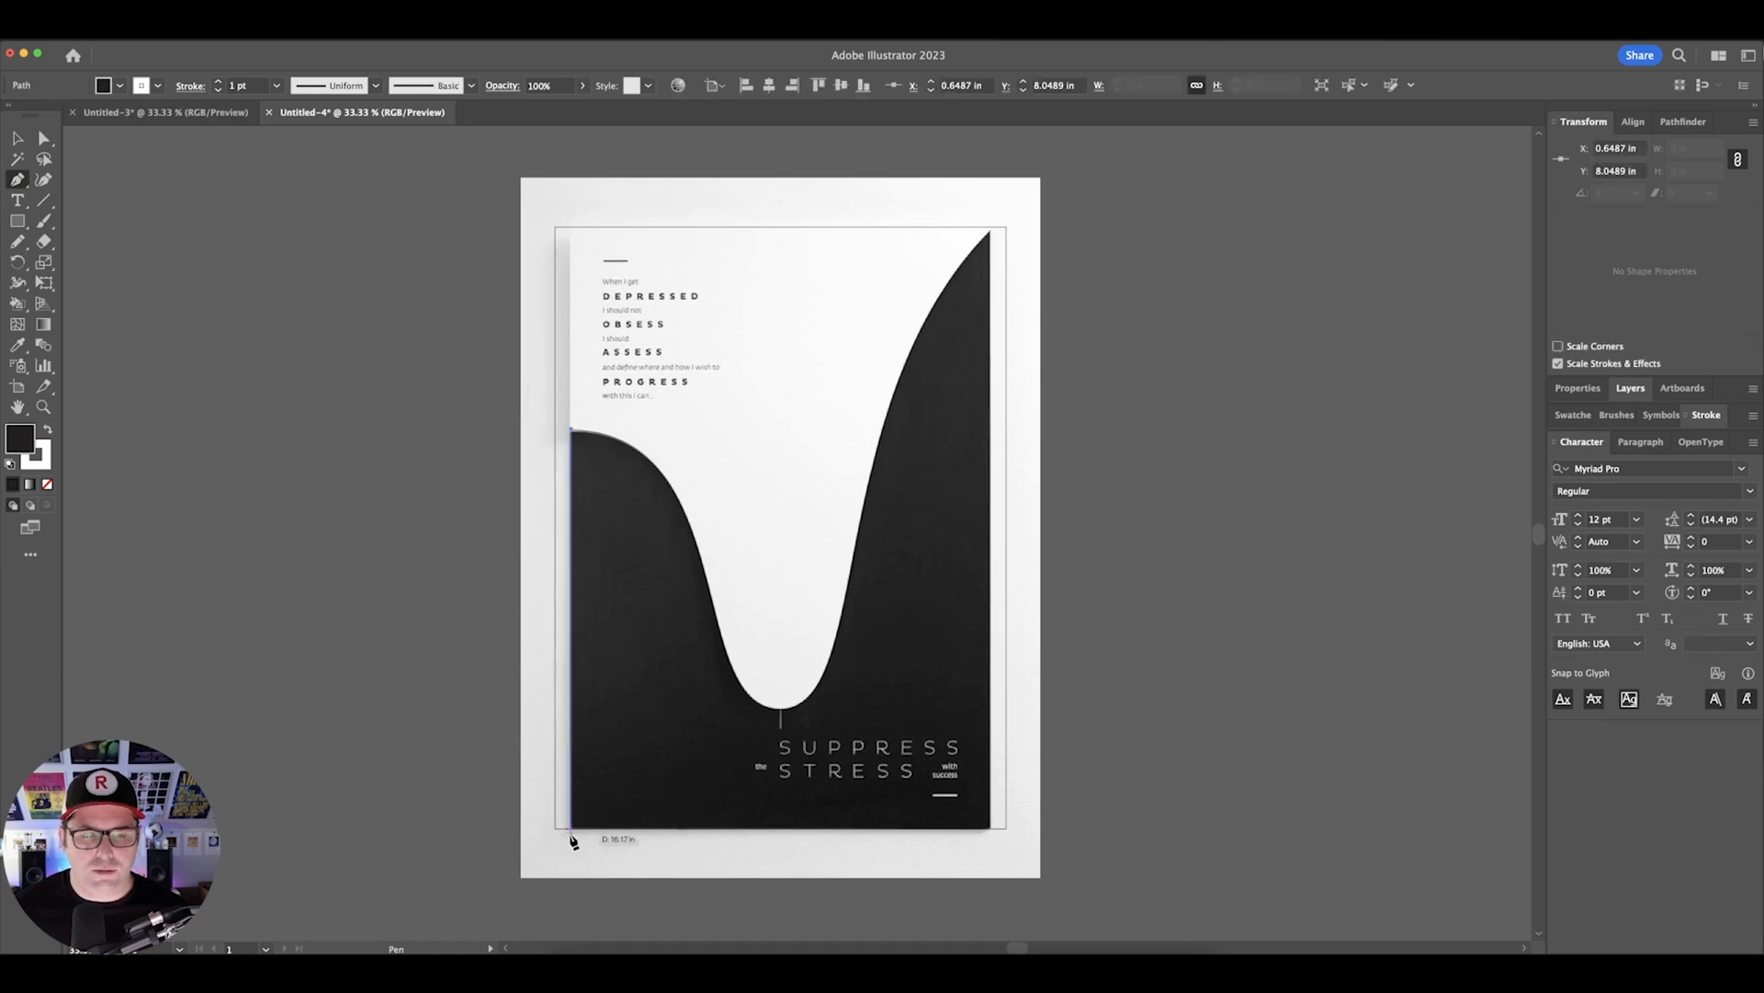
{"action": "left_click", "coordinate": [571, 831]}
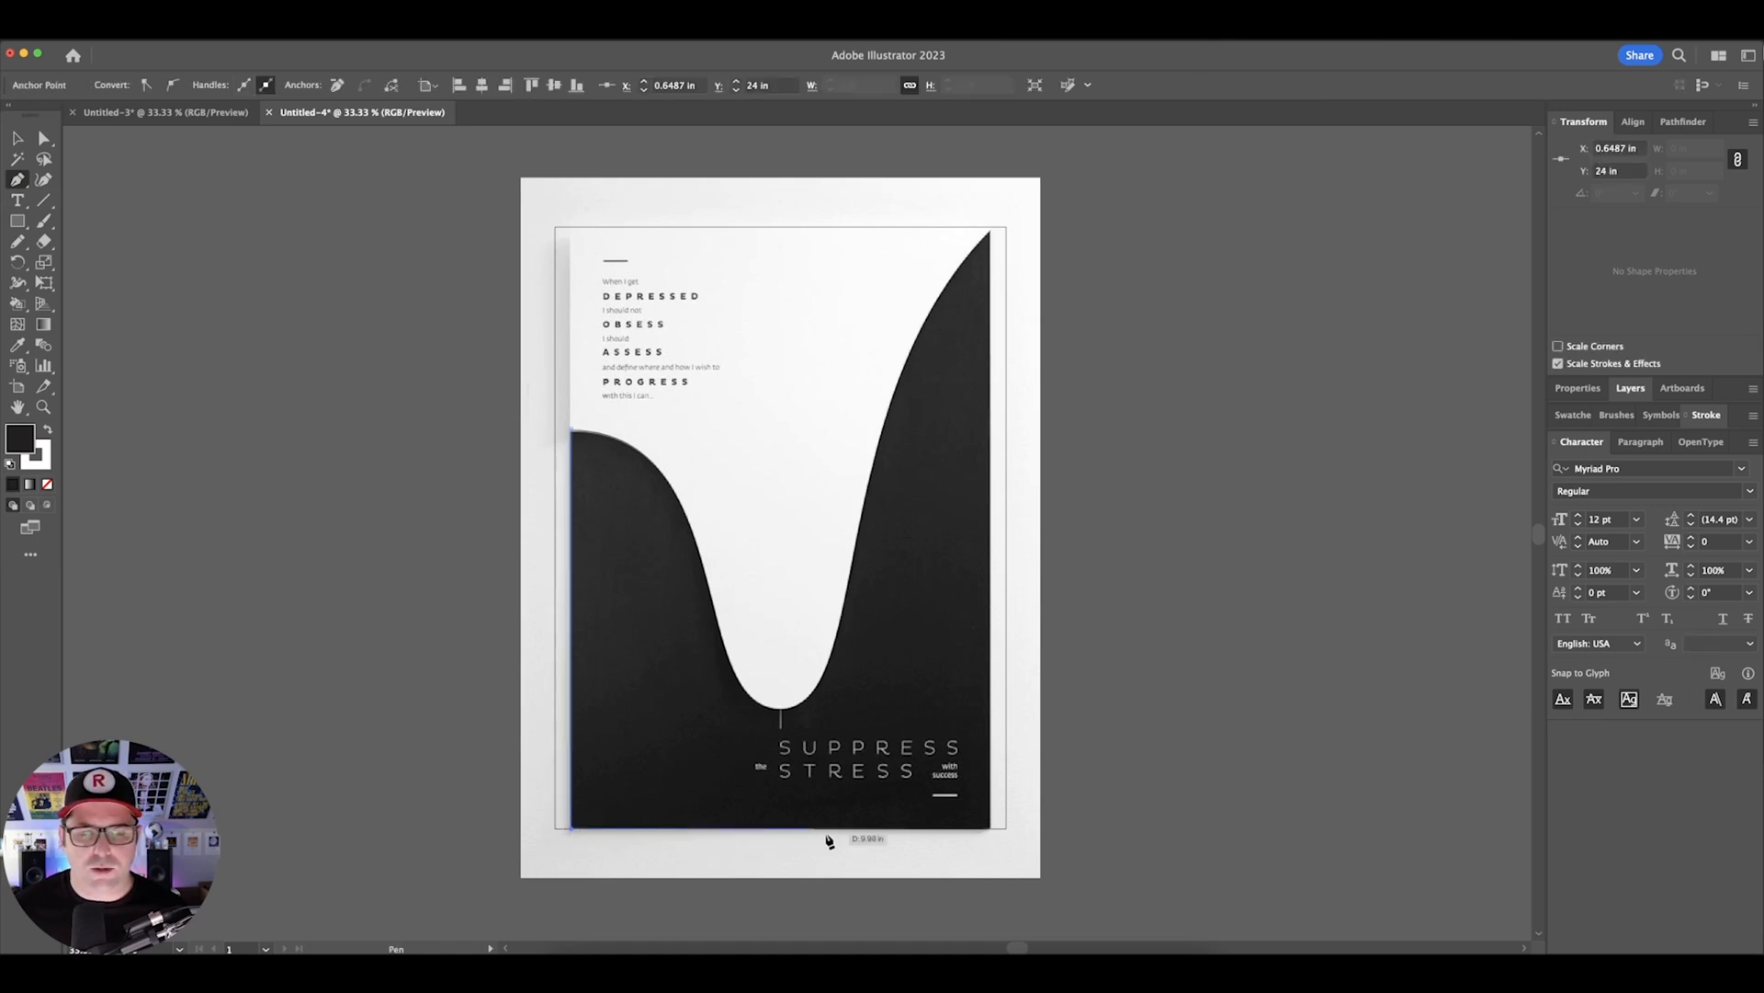
{"action": "left_click", "coordinate": [990, 830]}
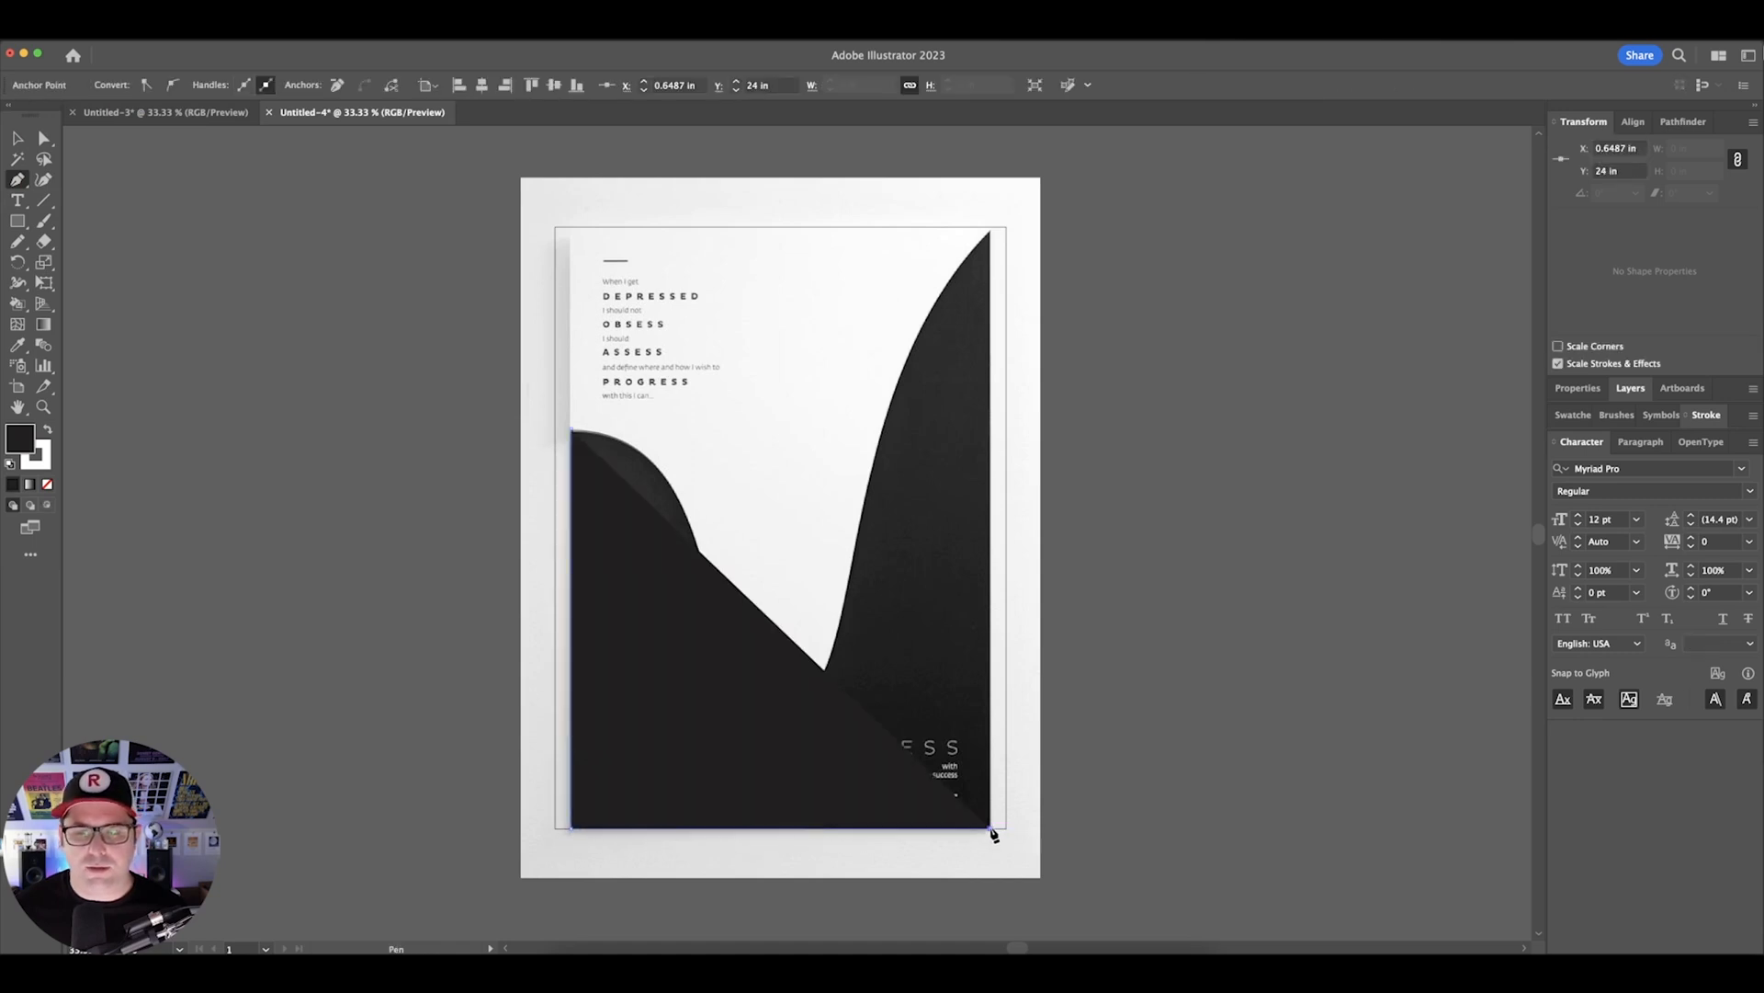
{"action": "key", "text": "shift+x"}
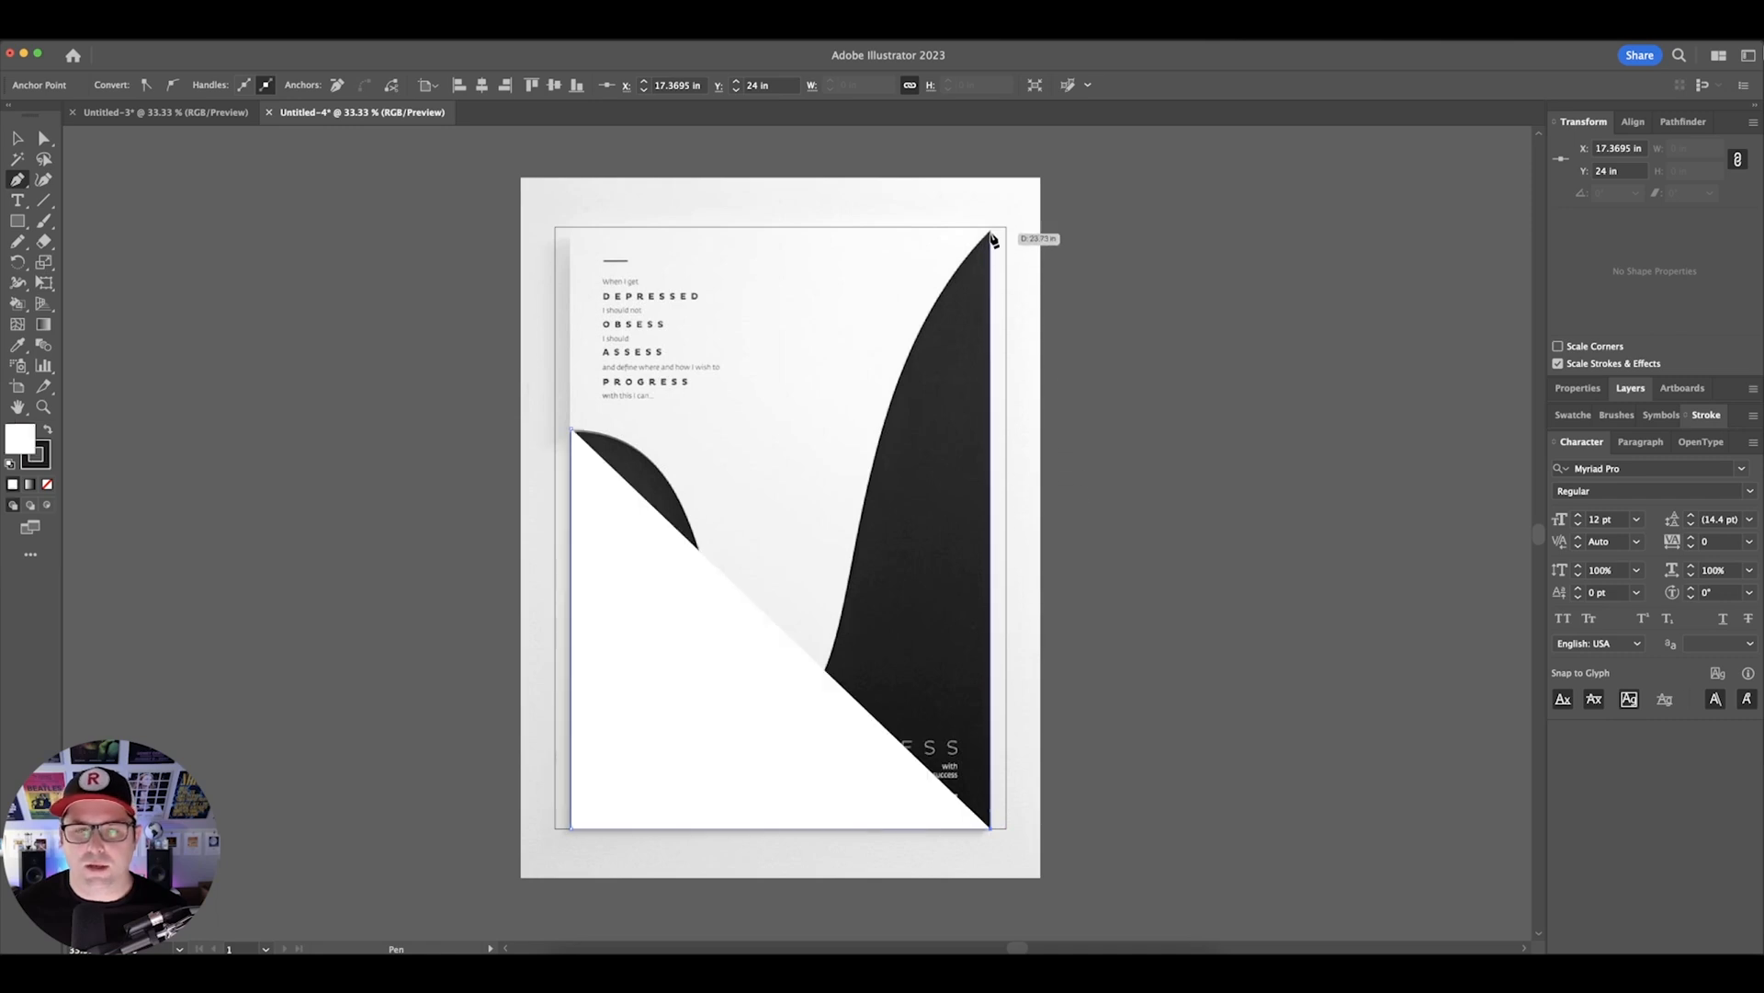
{"action": "key", "text": "slash"}
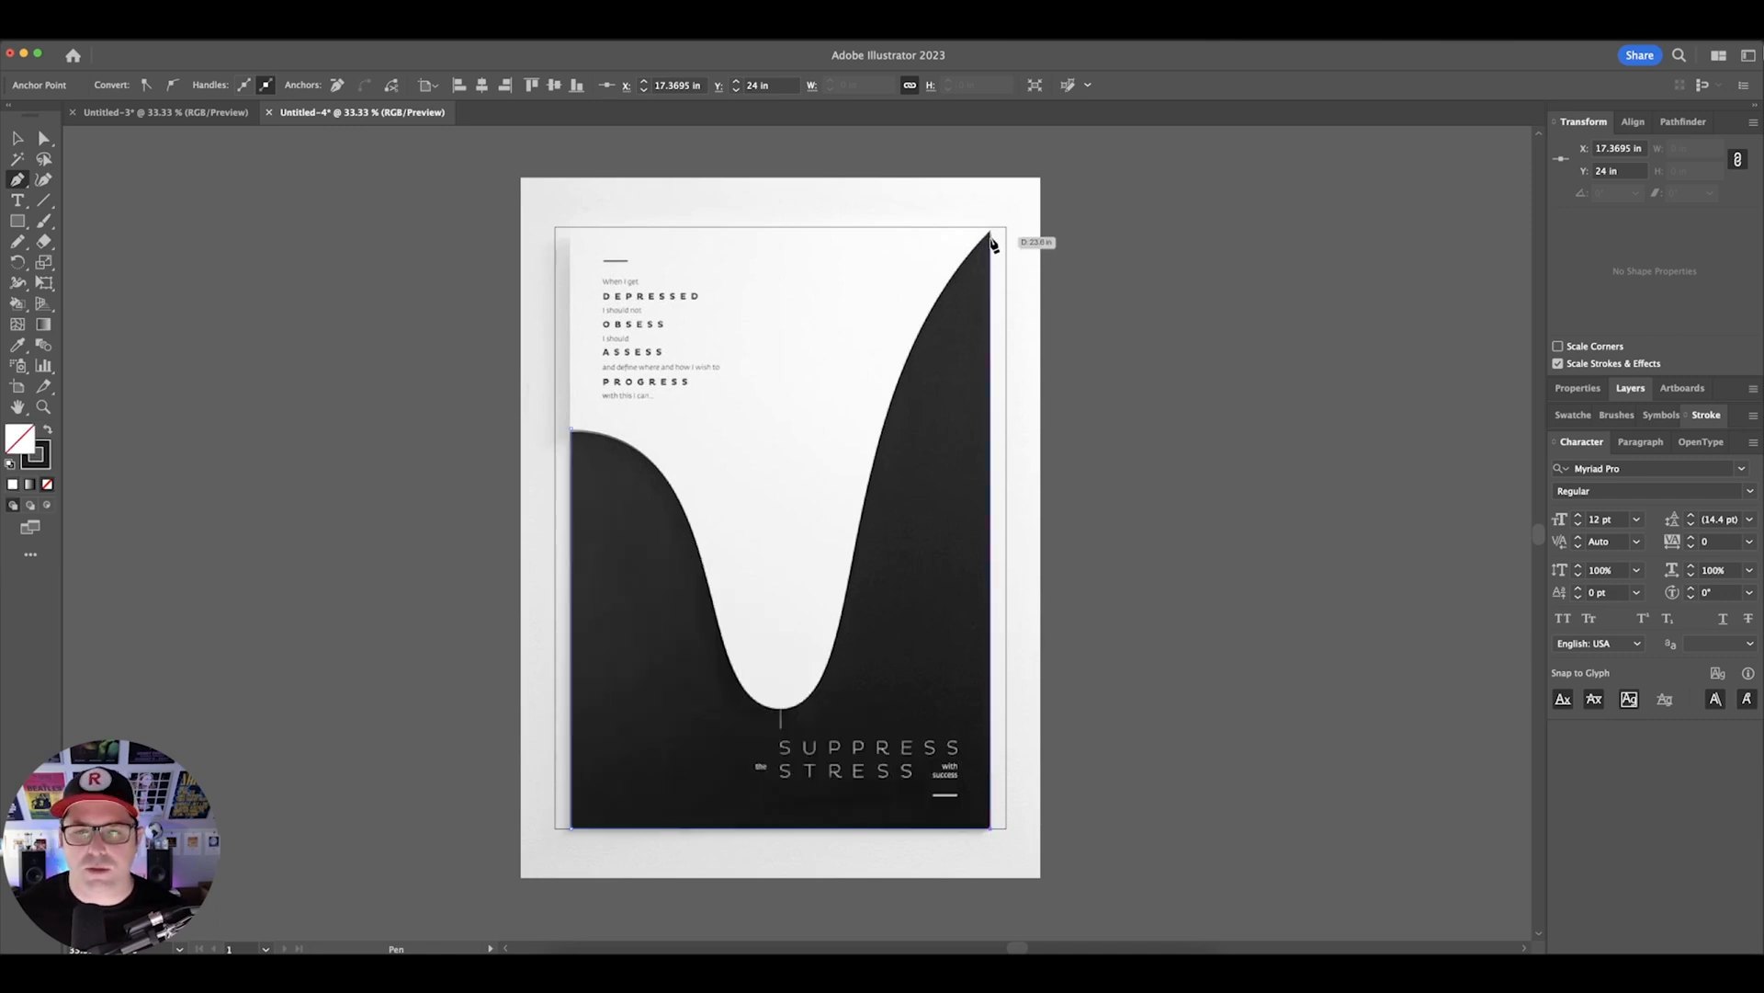
{"action": "left_click", "coordinate": [991, 233]}
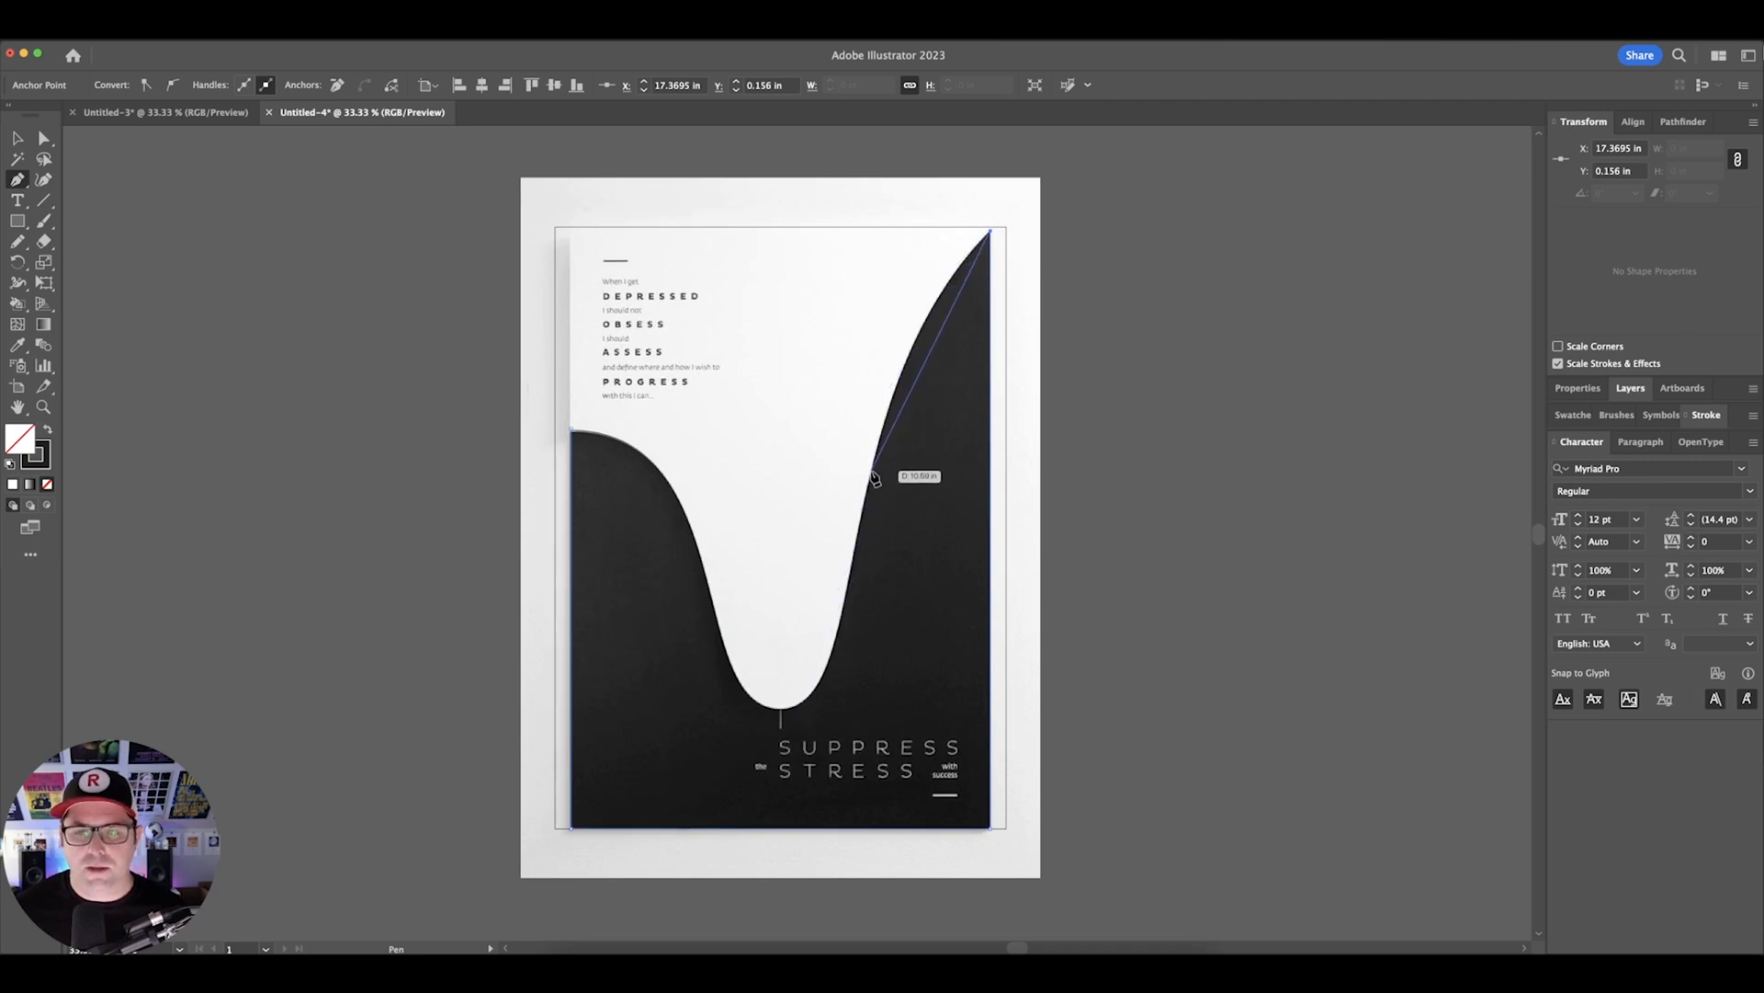
- Trace the poster's U-shaped curve with smooth anchors on both slopes and one at its lowest point, and close the path
{"action": "left_click_drag", "start_coordinate": [869, 477], "coordinate": [830, 660]}
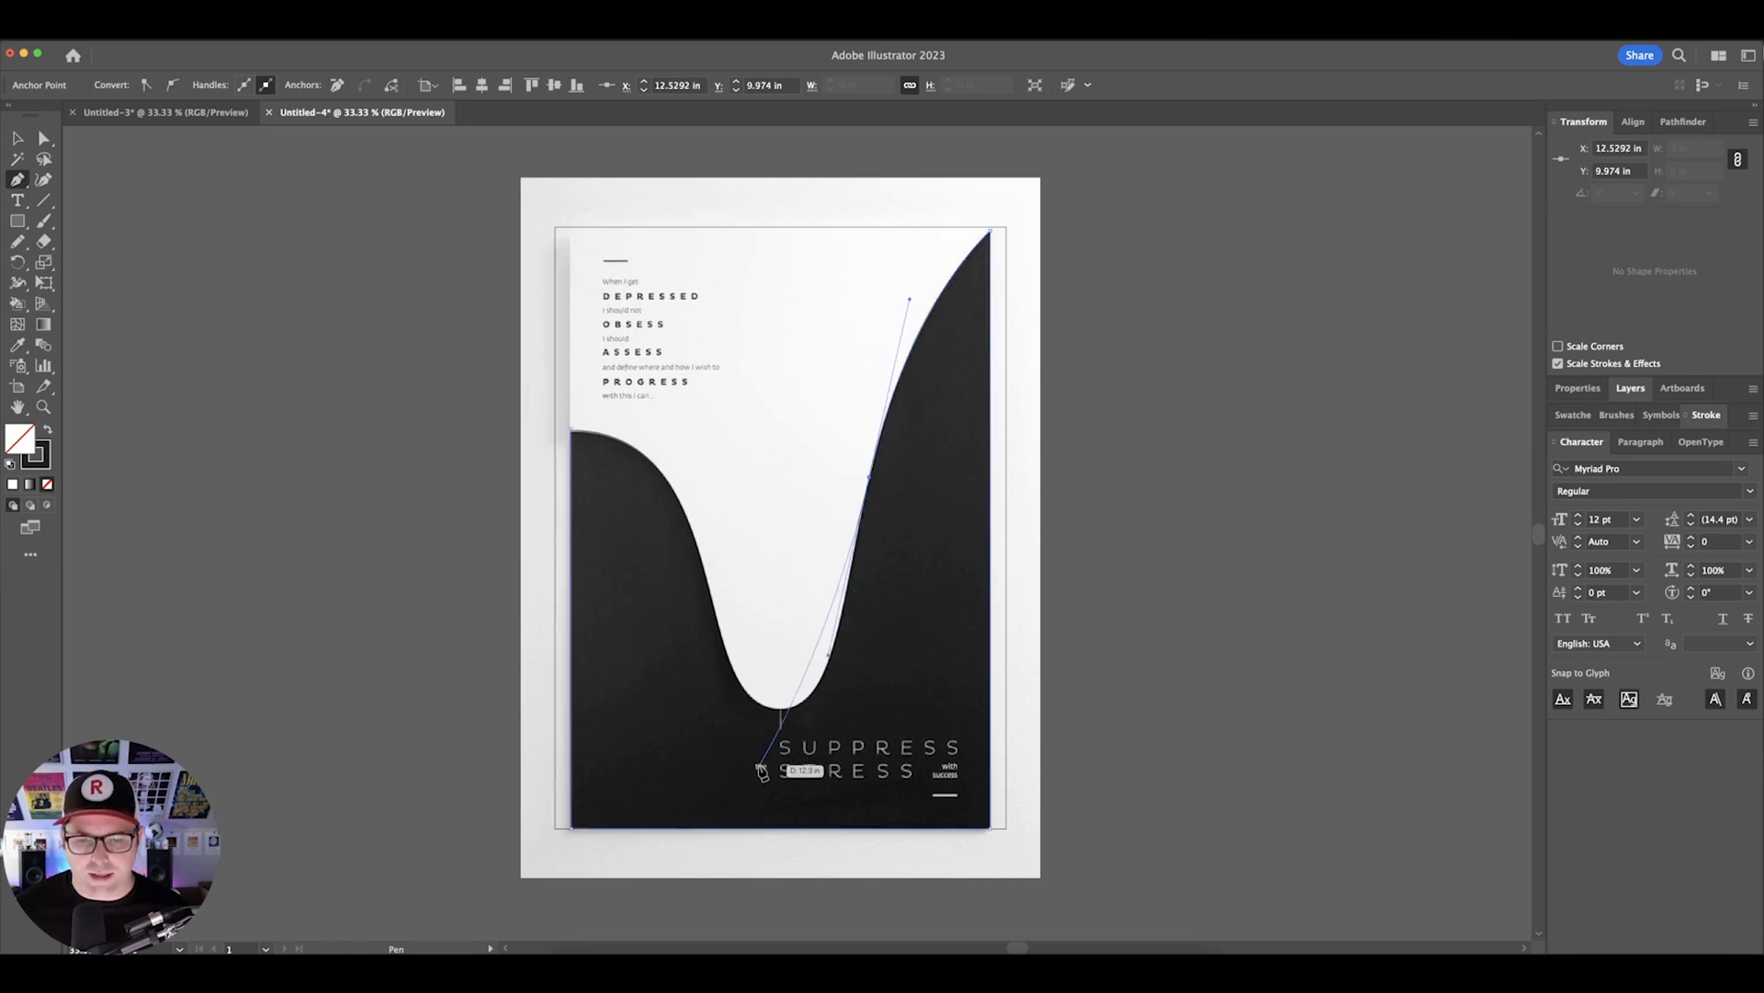
{"action": "left_click_drag", "start_coordinate": [781, 710], "coordinate": [742, 724]}
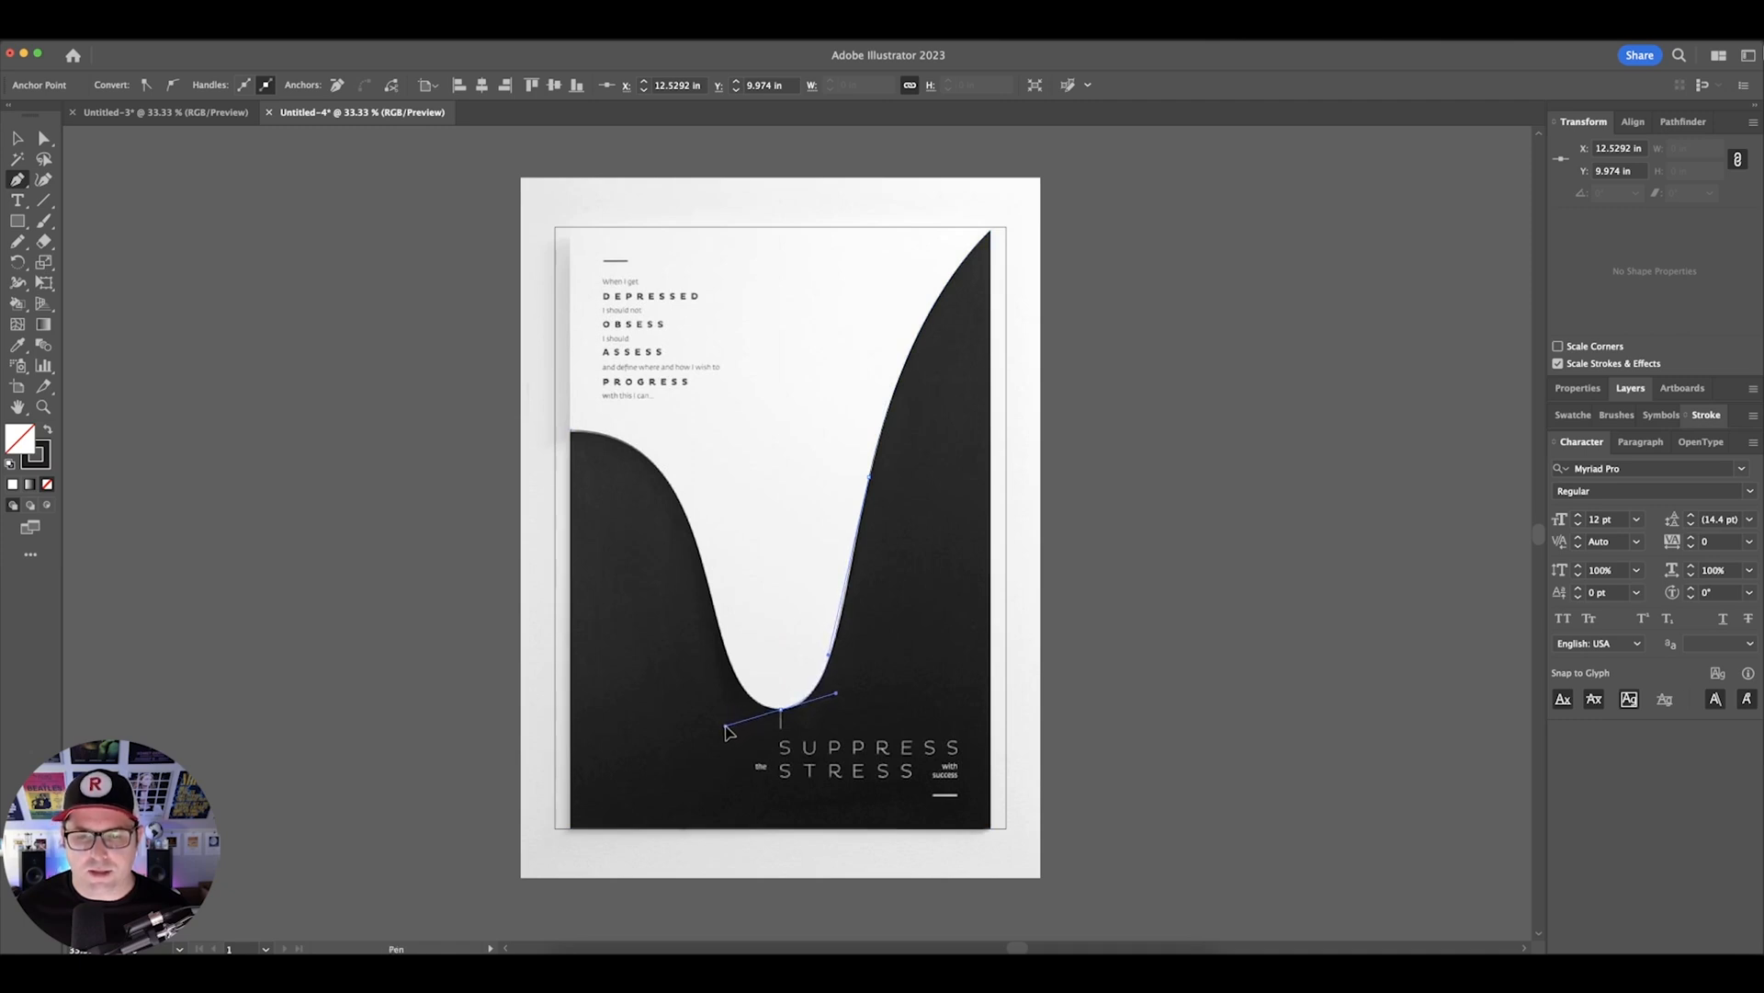
{"action": "left_click_drag", "start_coordinate": [723, 731], "coordinate": [724, 731]}
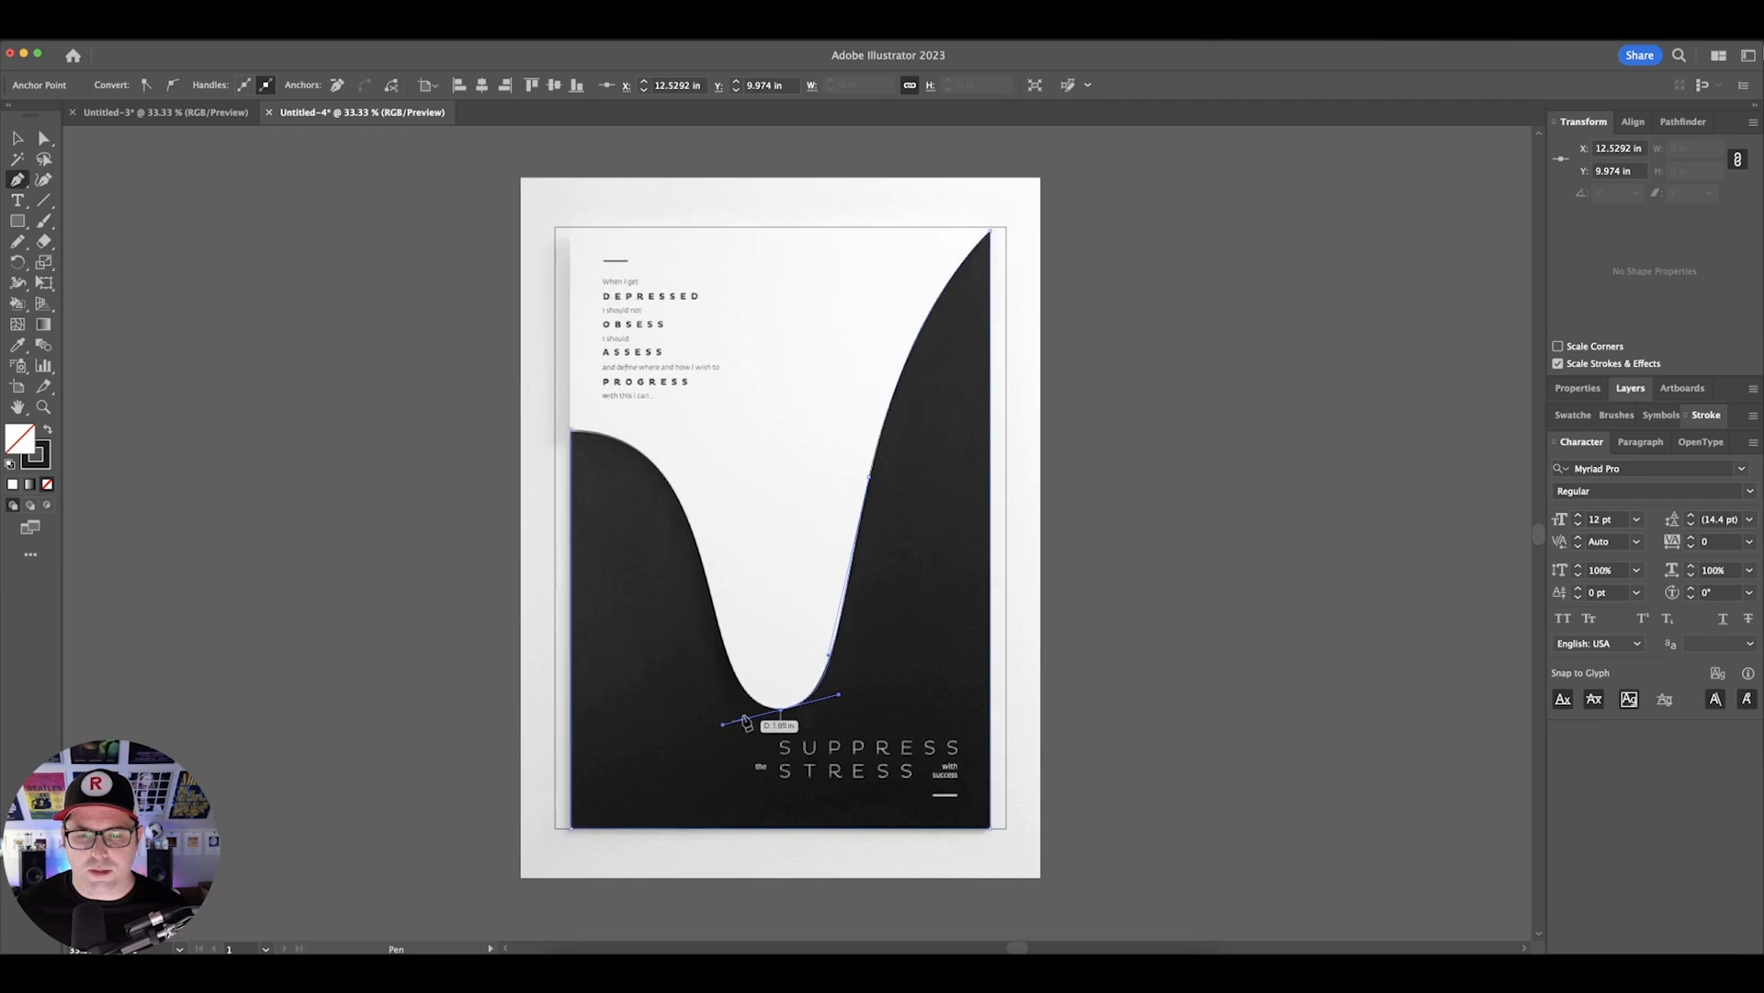
{"action": "left_click", "coordinate": [782, 709]}
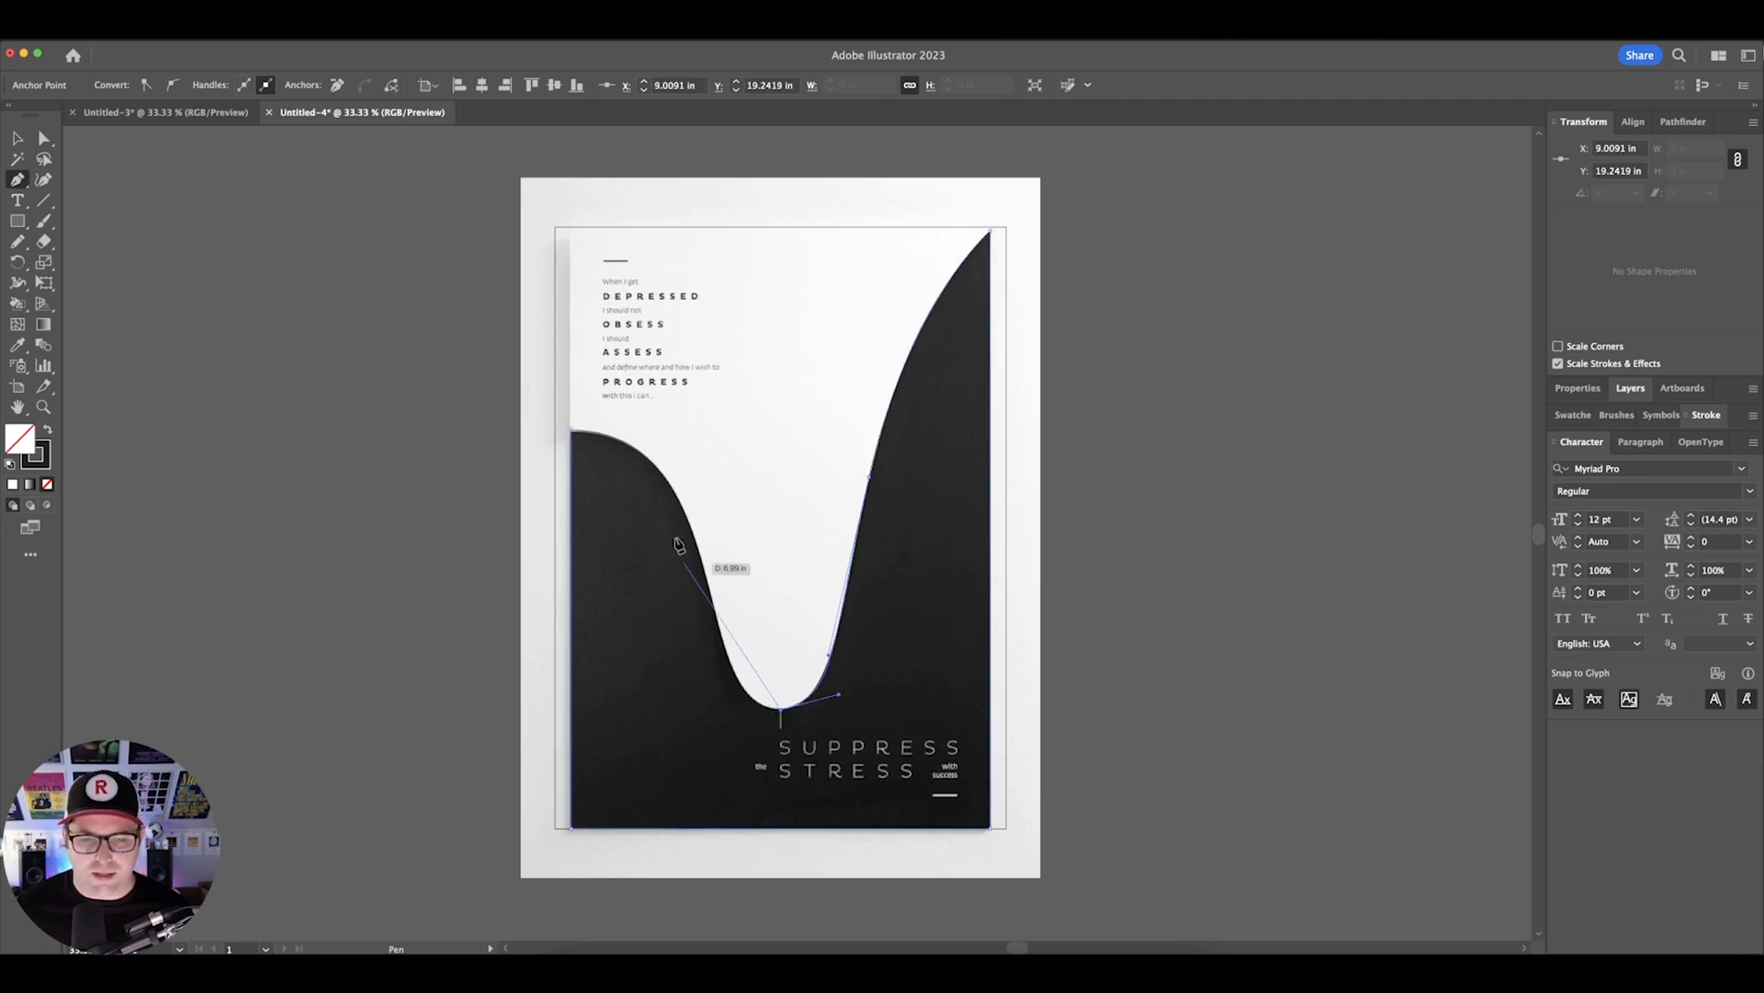
{"action": "left_click_drag", "start_coordinate": [708, 585], "coordinate": [689, 455]}
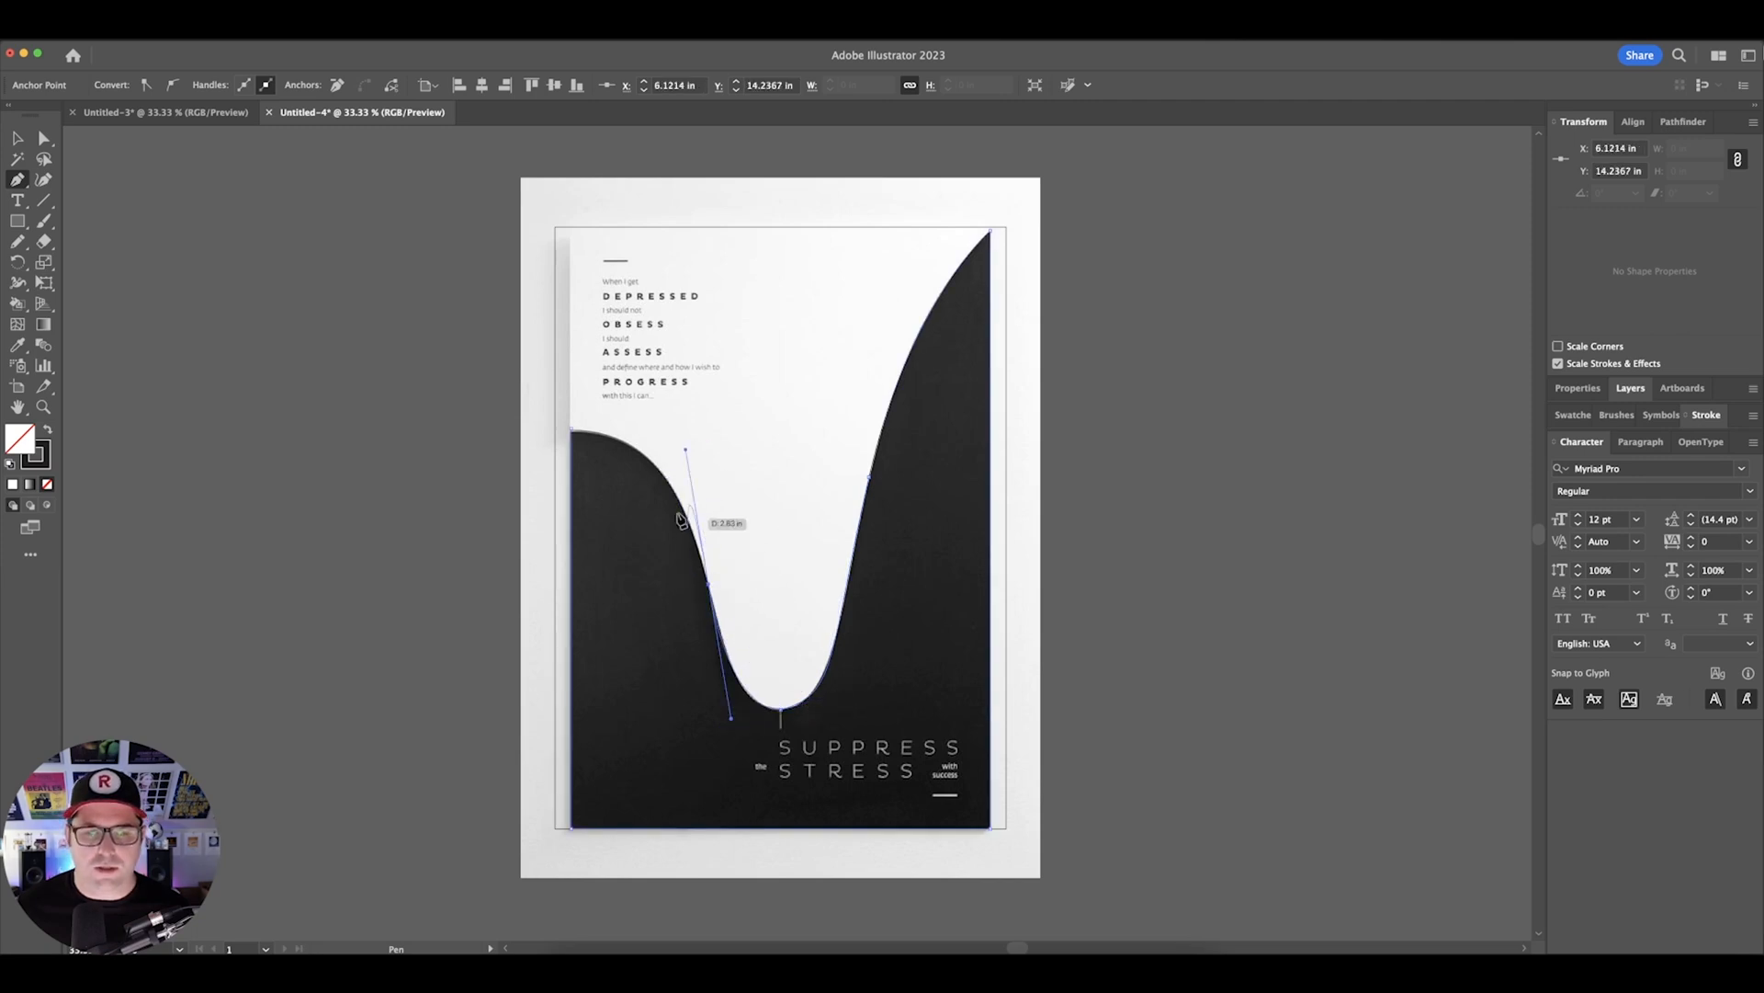
{"action": "left_click_drag", "start_coordinate": [572, 430], "coordinate": [579, 438]}
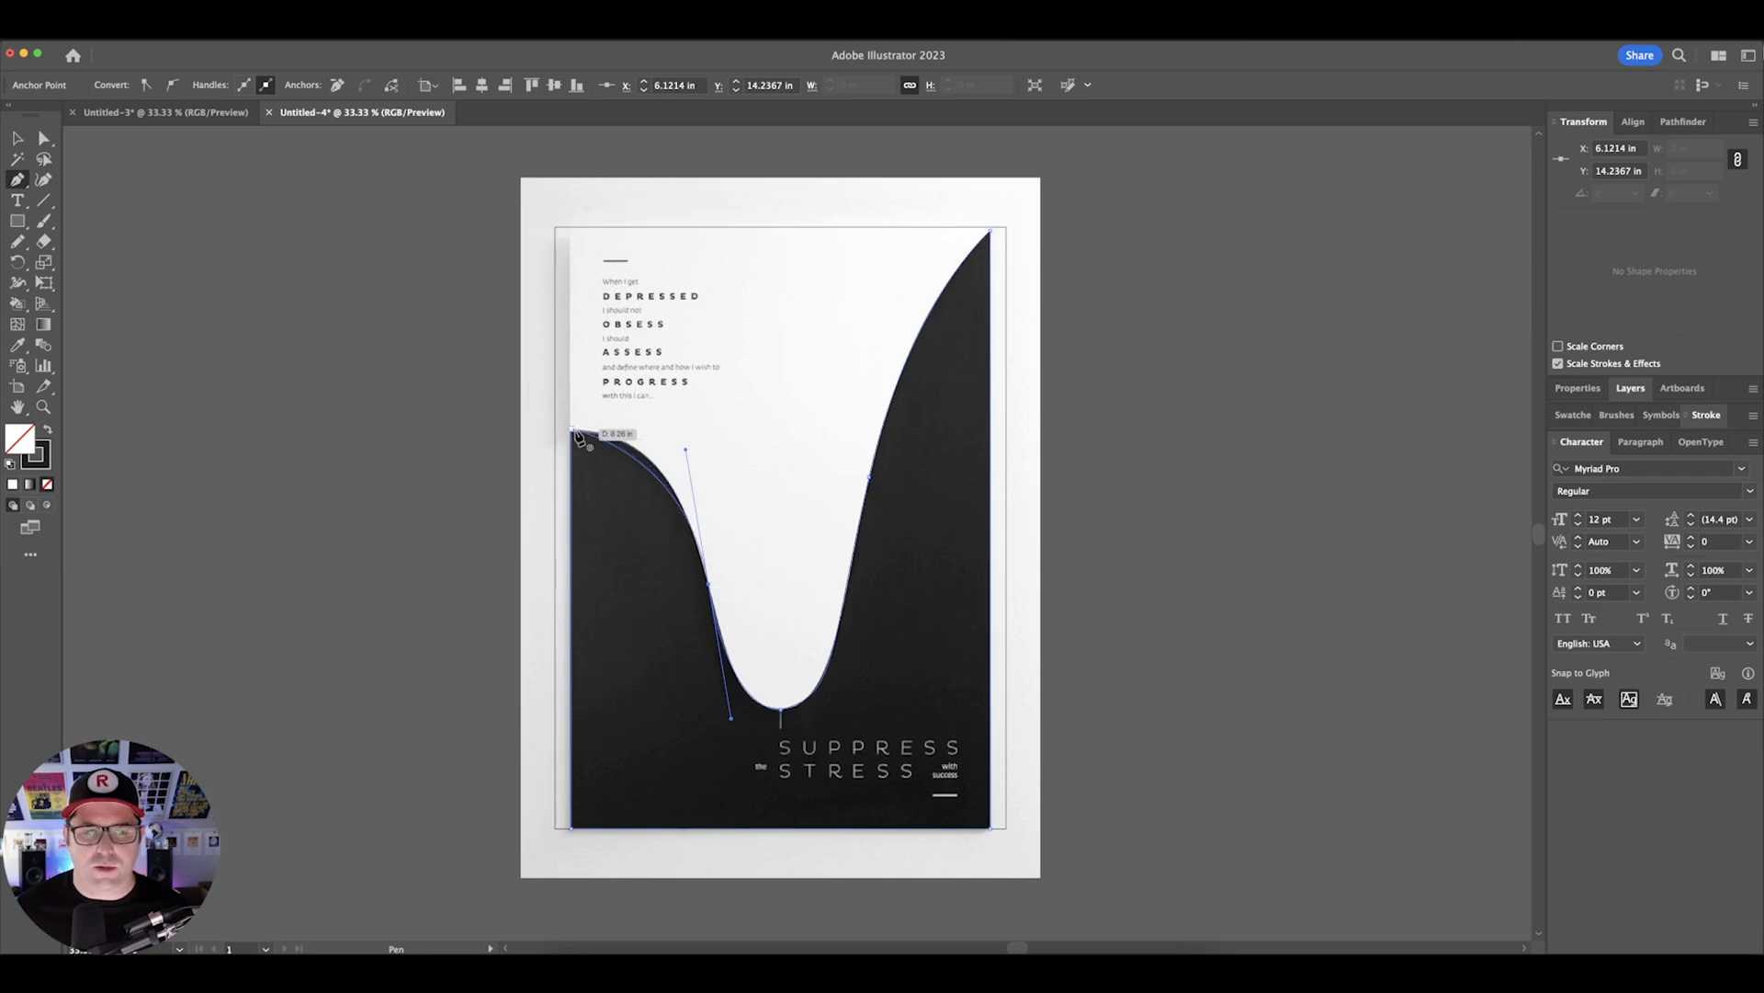
{"action": "left_click", "coordinate": [573, 430]}
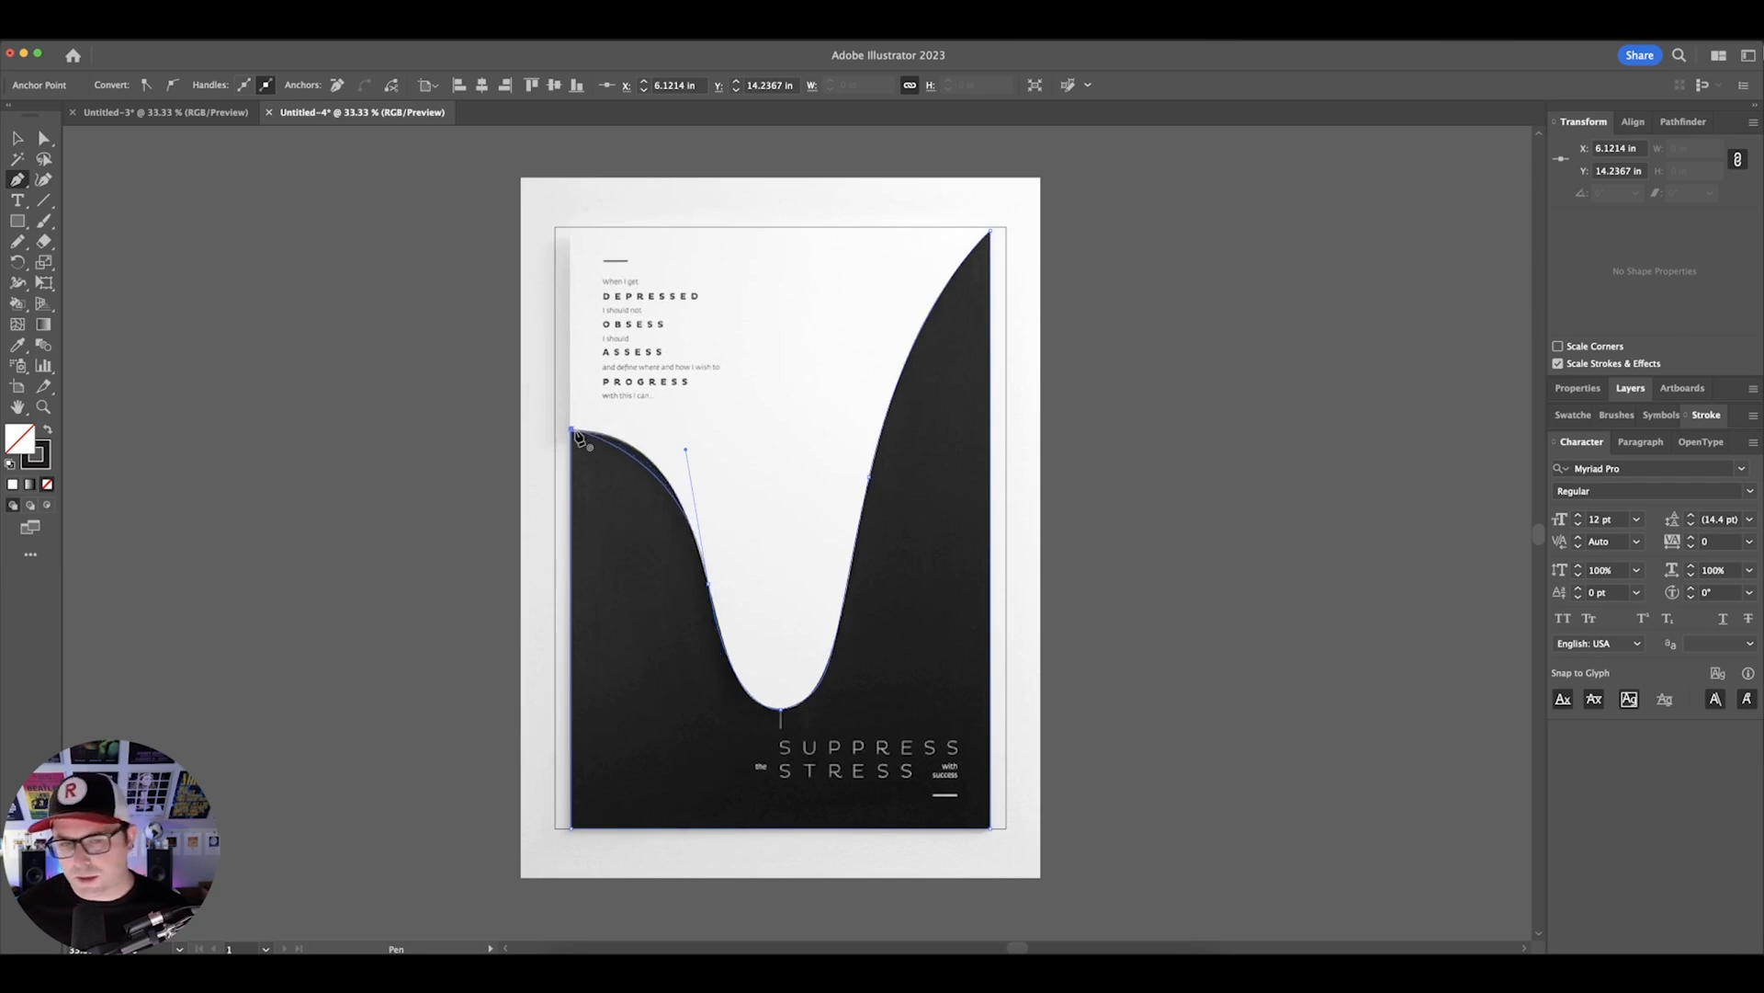
- Move the traced path to the right of the reference poster and swap its stroke and fill to make it solid black
{"action": "key", "text": "v"}
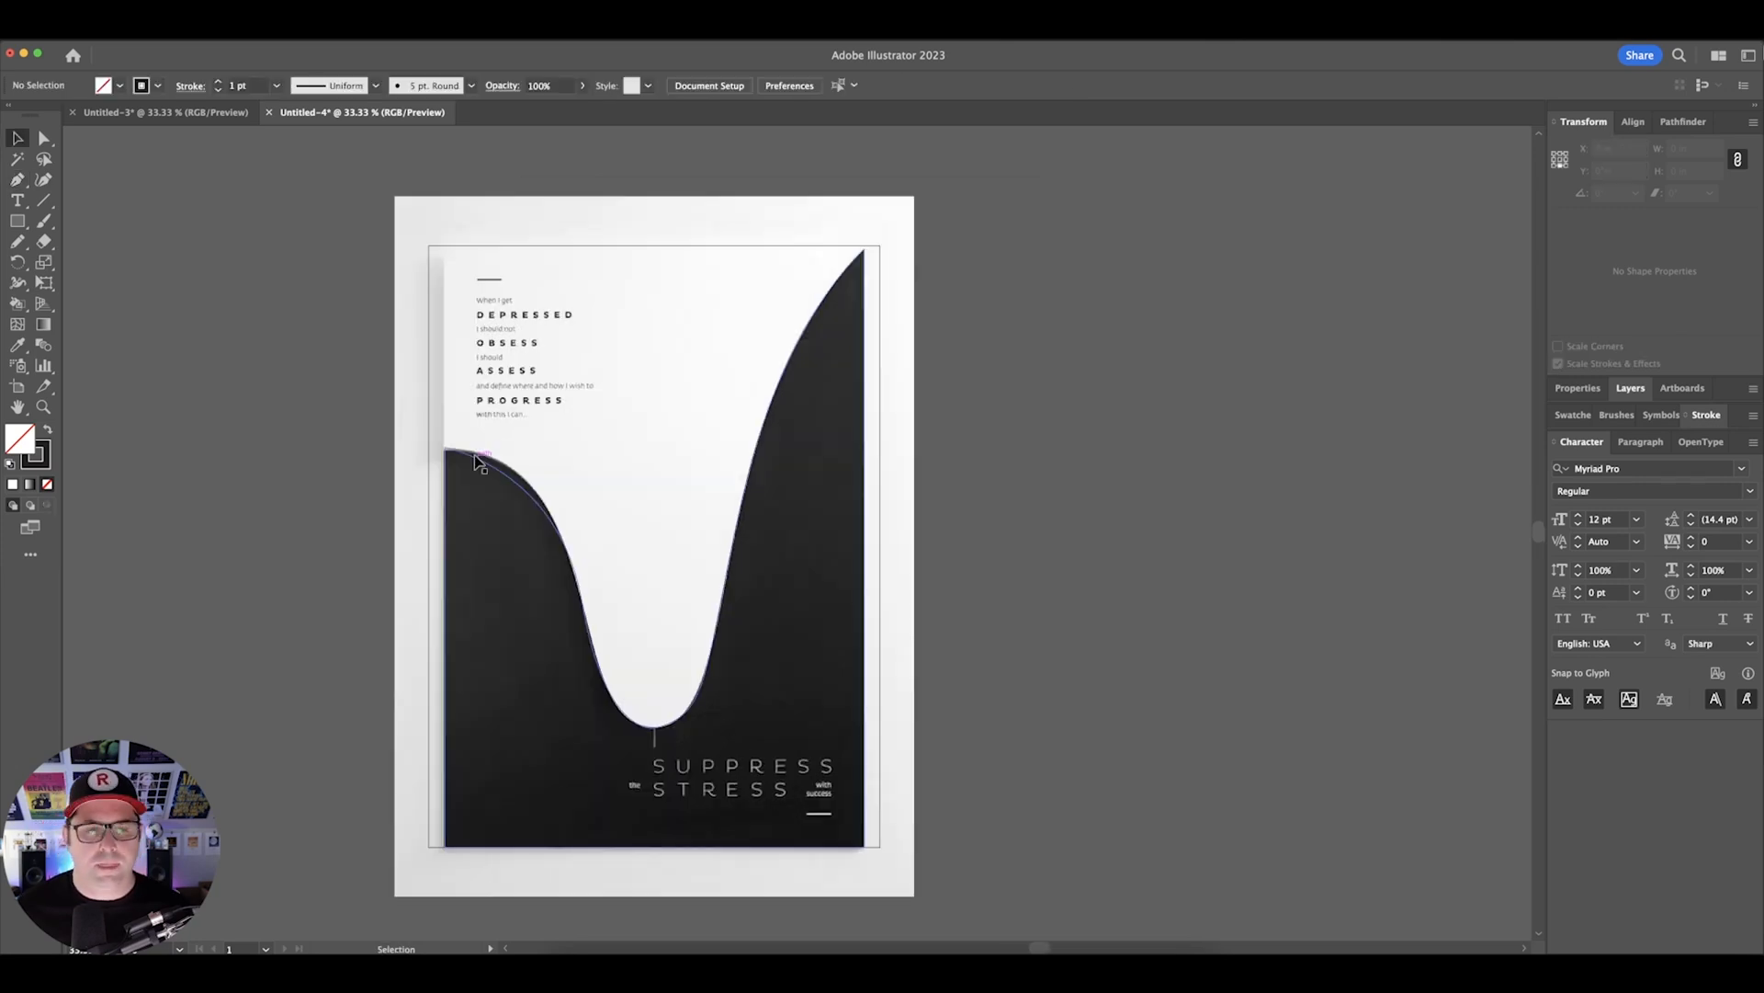
{"action": "left_click_drag", "start_coordinate": [478, 453], "coordinate": [1016, 451]}
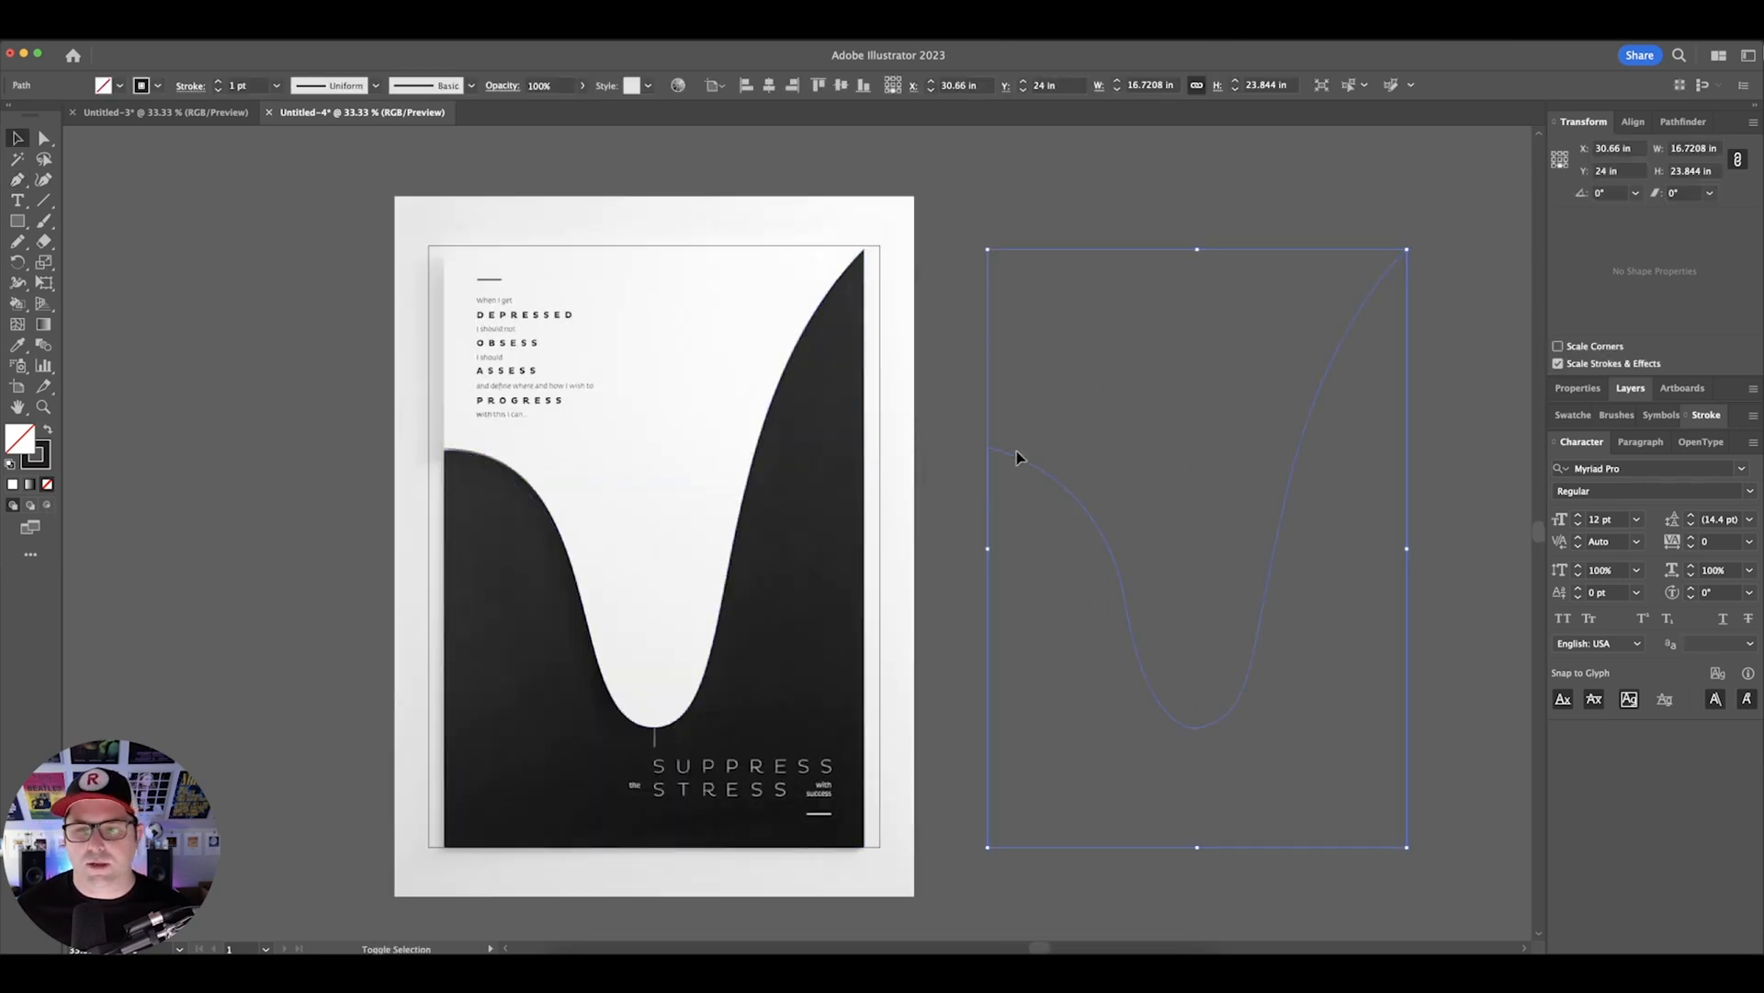
{"action": "key", "text": "shift+x"}
{"action": "left_click", "coordinate": [1110, 198]}
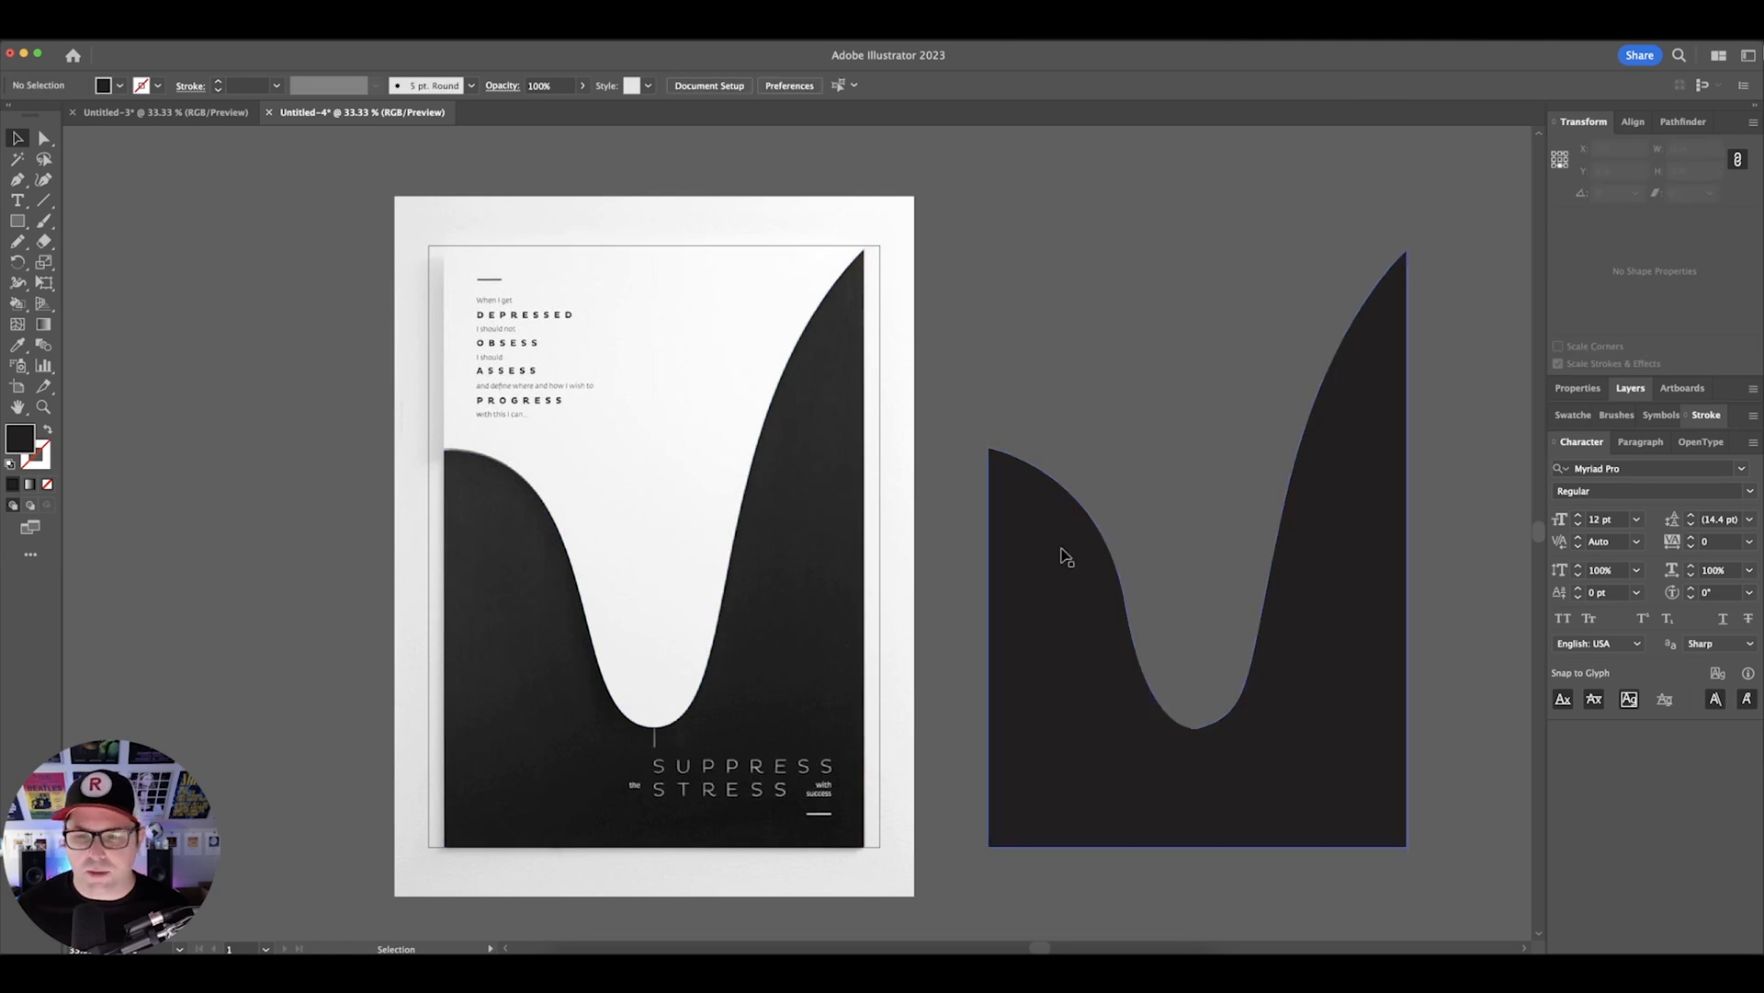
- Smooth the bottom of the black shape's curve by leveling the right direction handle of its lowest anchor point
{"action": "scroll", "coordinate": [1094, 556], "scroll_direction": "right", "scroll_amount": 3}
{"action": "key", "text": "a"}
{"action": "left_click", "coordinate": [1117, 700]}
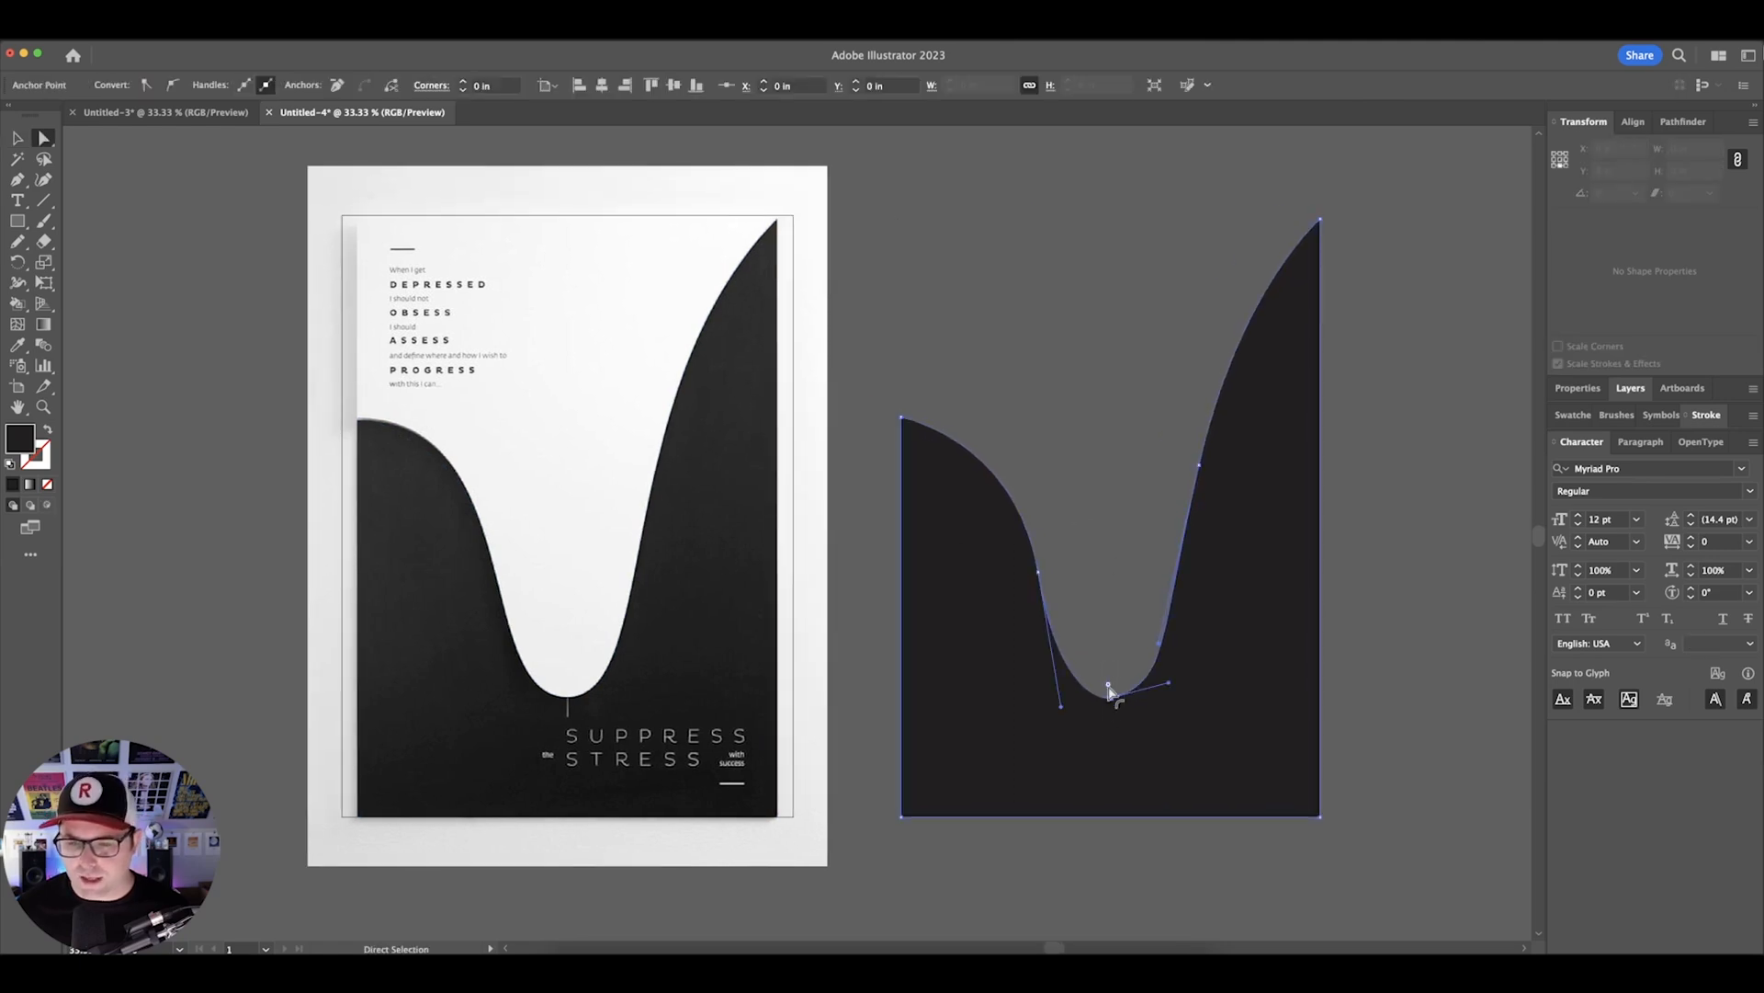
{"action": "left_click", "coordinate": [1128, 636]}
{"action": "scroll", "coordinate": [1138, 680], "scroll_direction": "up", "scroll_amount": 1, "text": "alt"}
{"action": "scroll", "coordinate": [1103, 676], "scroll_direction": "up", "scroll_amount": 2, "text": "alt"}
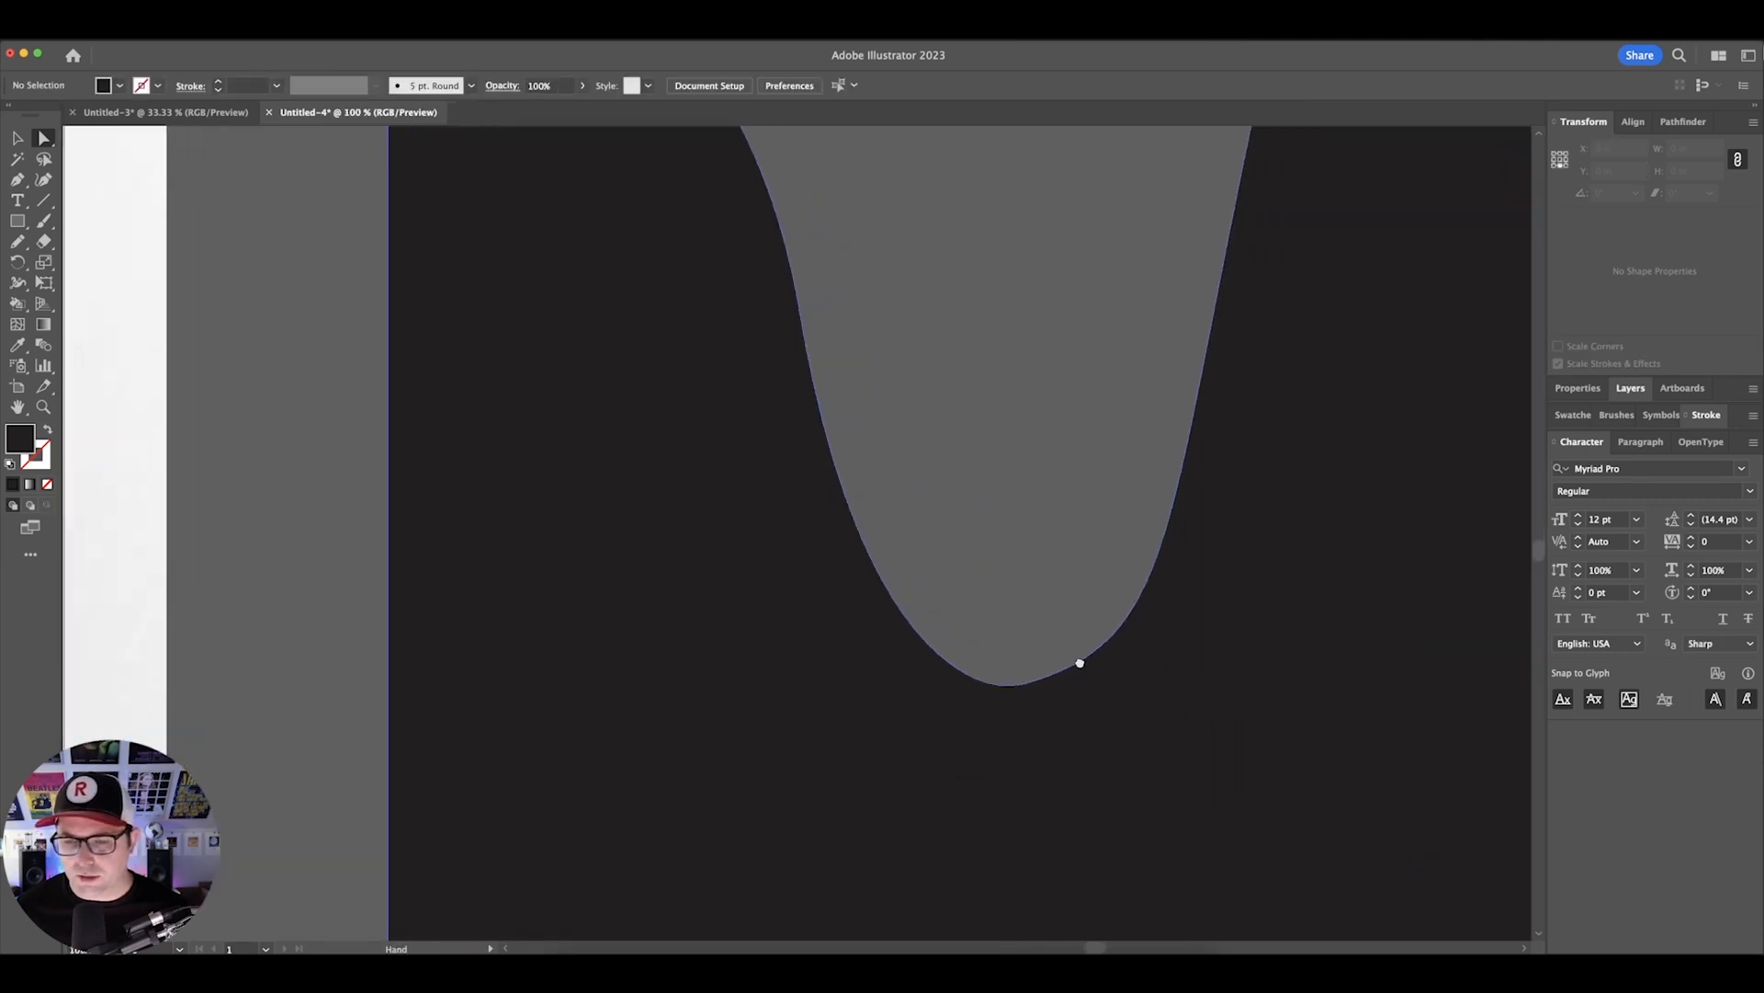
{"action": "left_click", "coordinate": [1011, 680]}
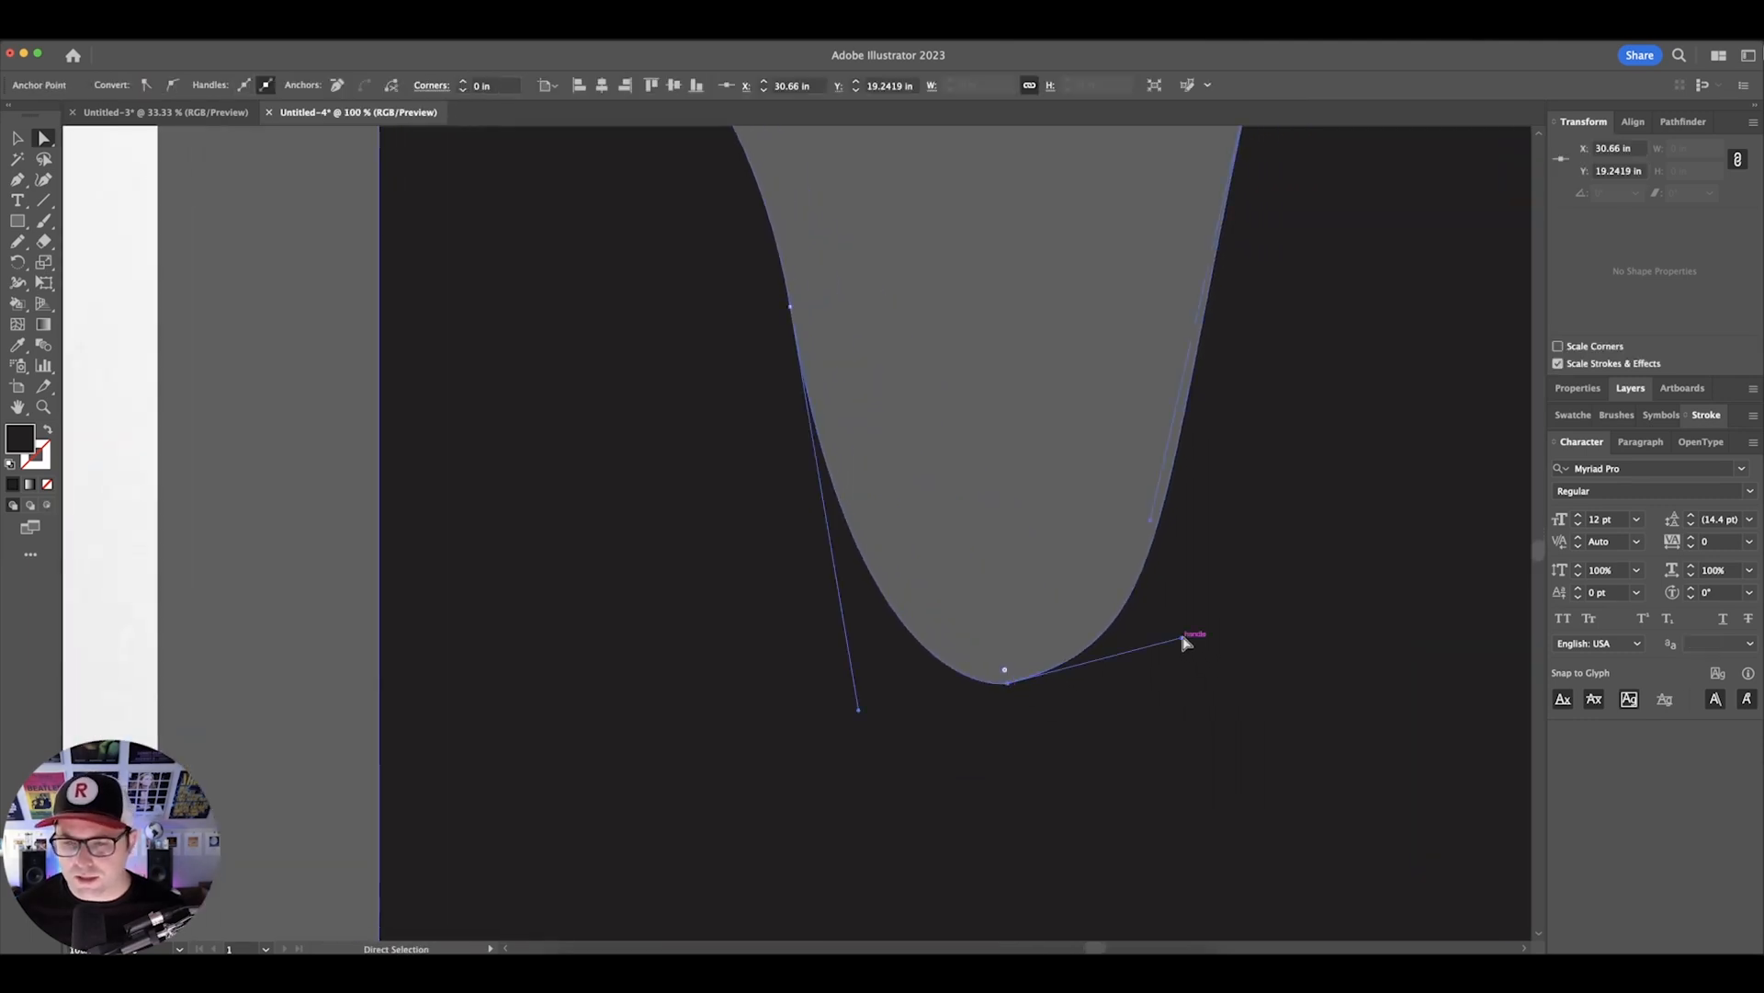
{"action": "left_click_drag", "start_coordinate": [1184, 640], "coordinate": [1128, 683]}
{"action": "left_click", "coordinate": [1028, 559]}
{"action": "scroll", "coordinate": [1030, 562], "scroll_direction": "down", "scroll_amount": 3, "text": "alt"}
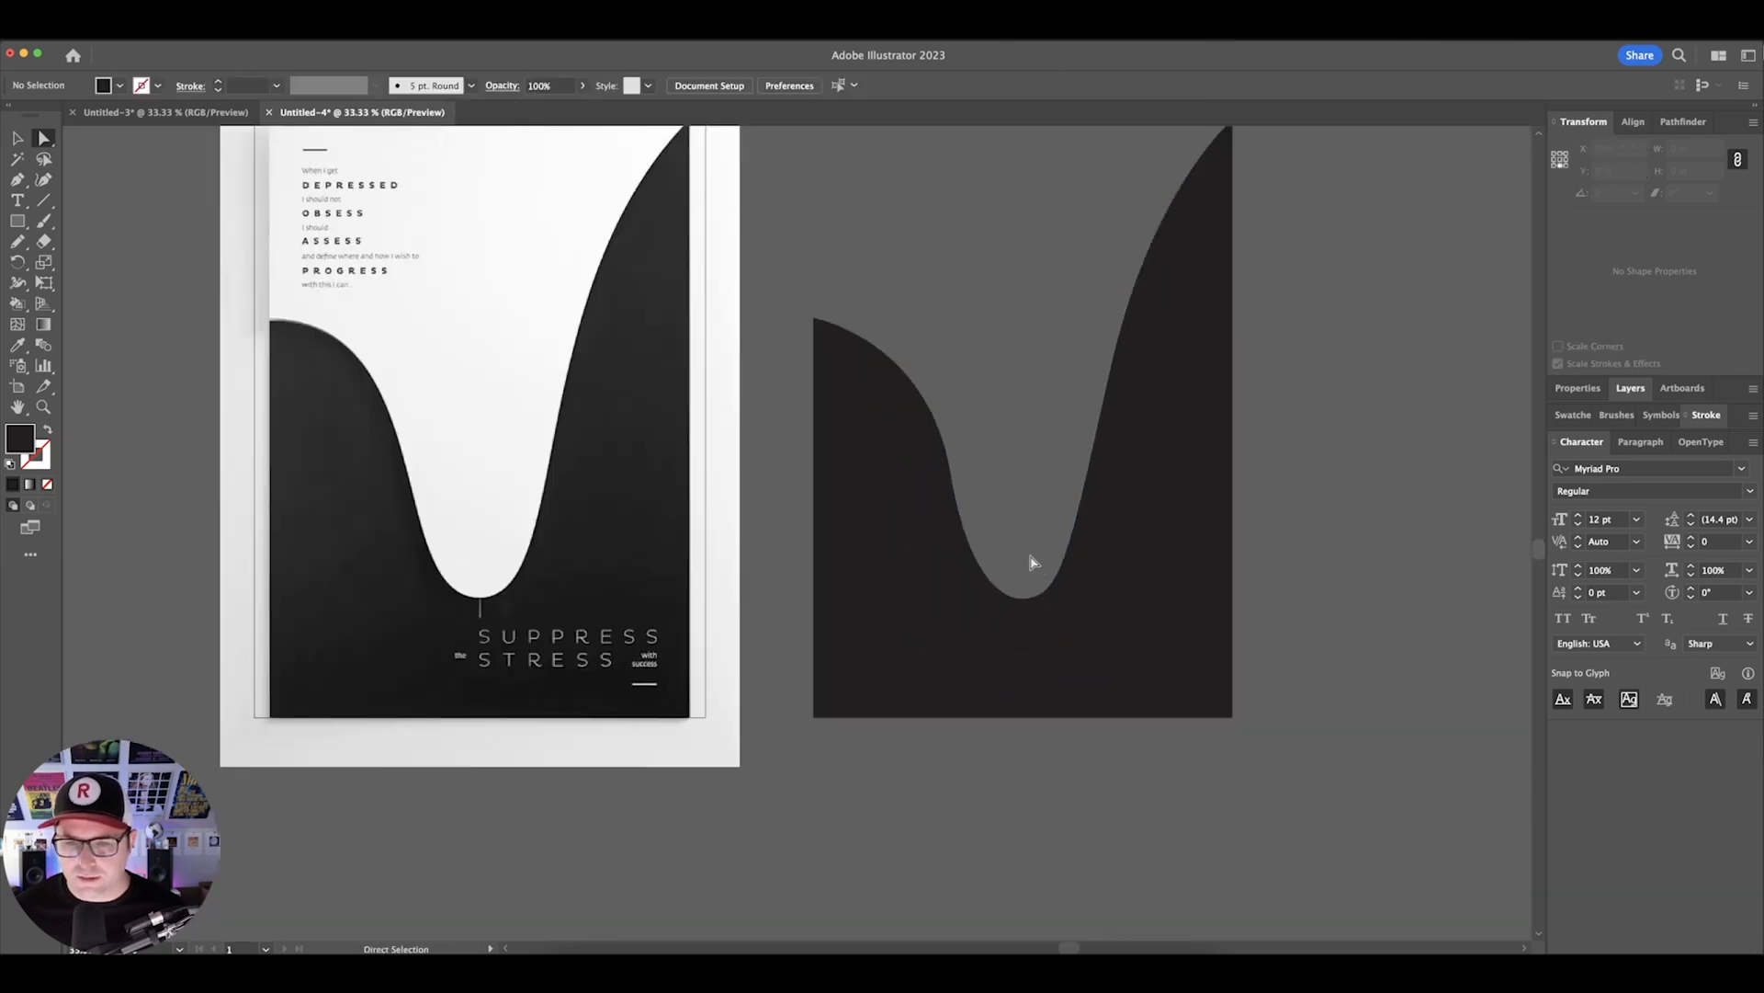
{"action": "left_click", "coordinate": [1008, 641]}
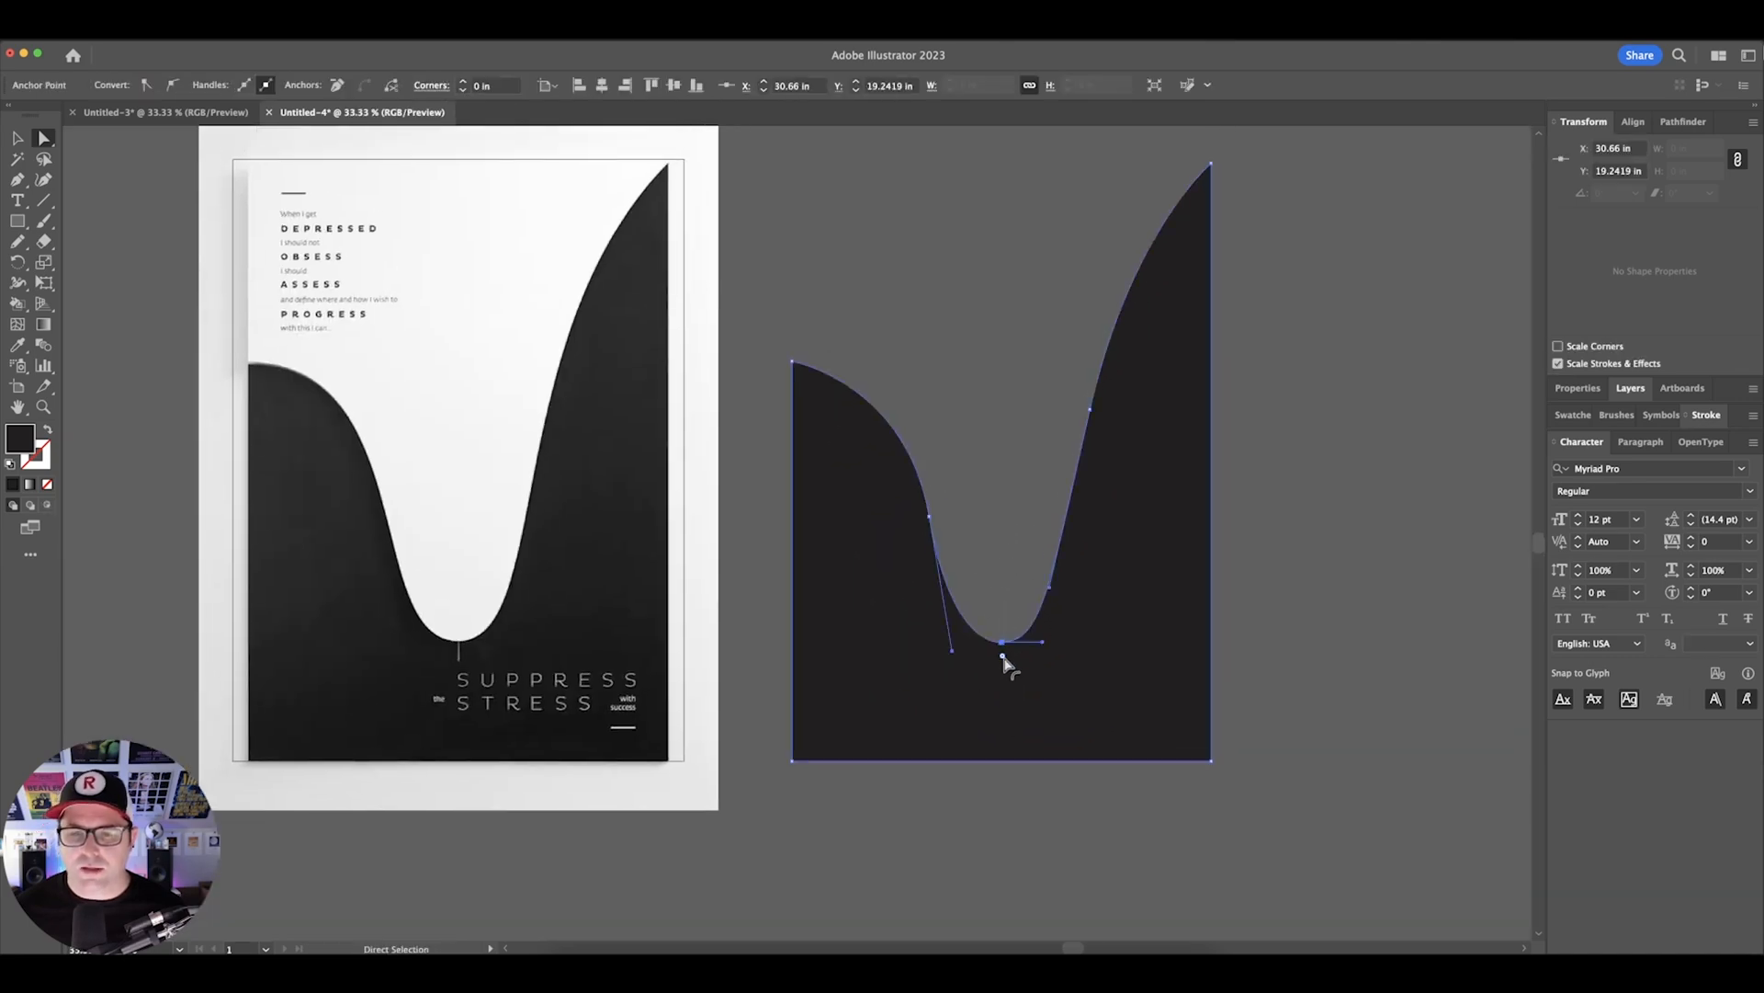
{"action": "left_click", "coordinate": [1052, 830]}
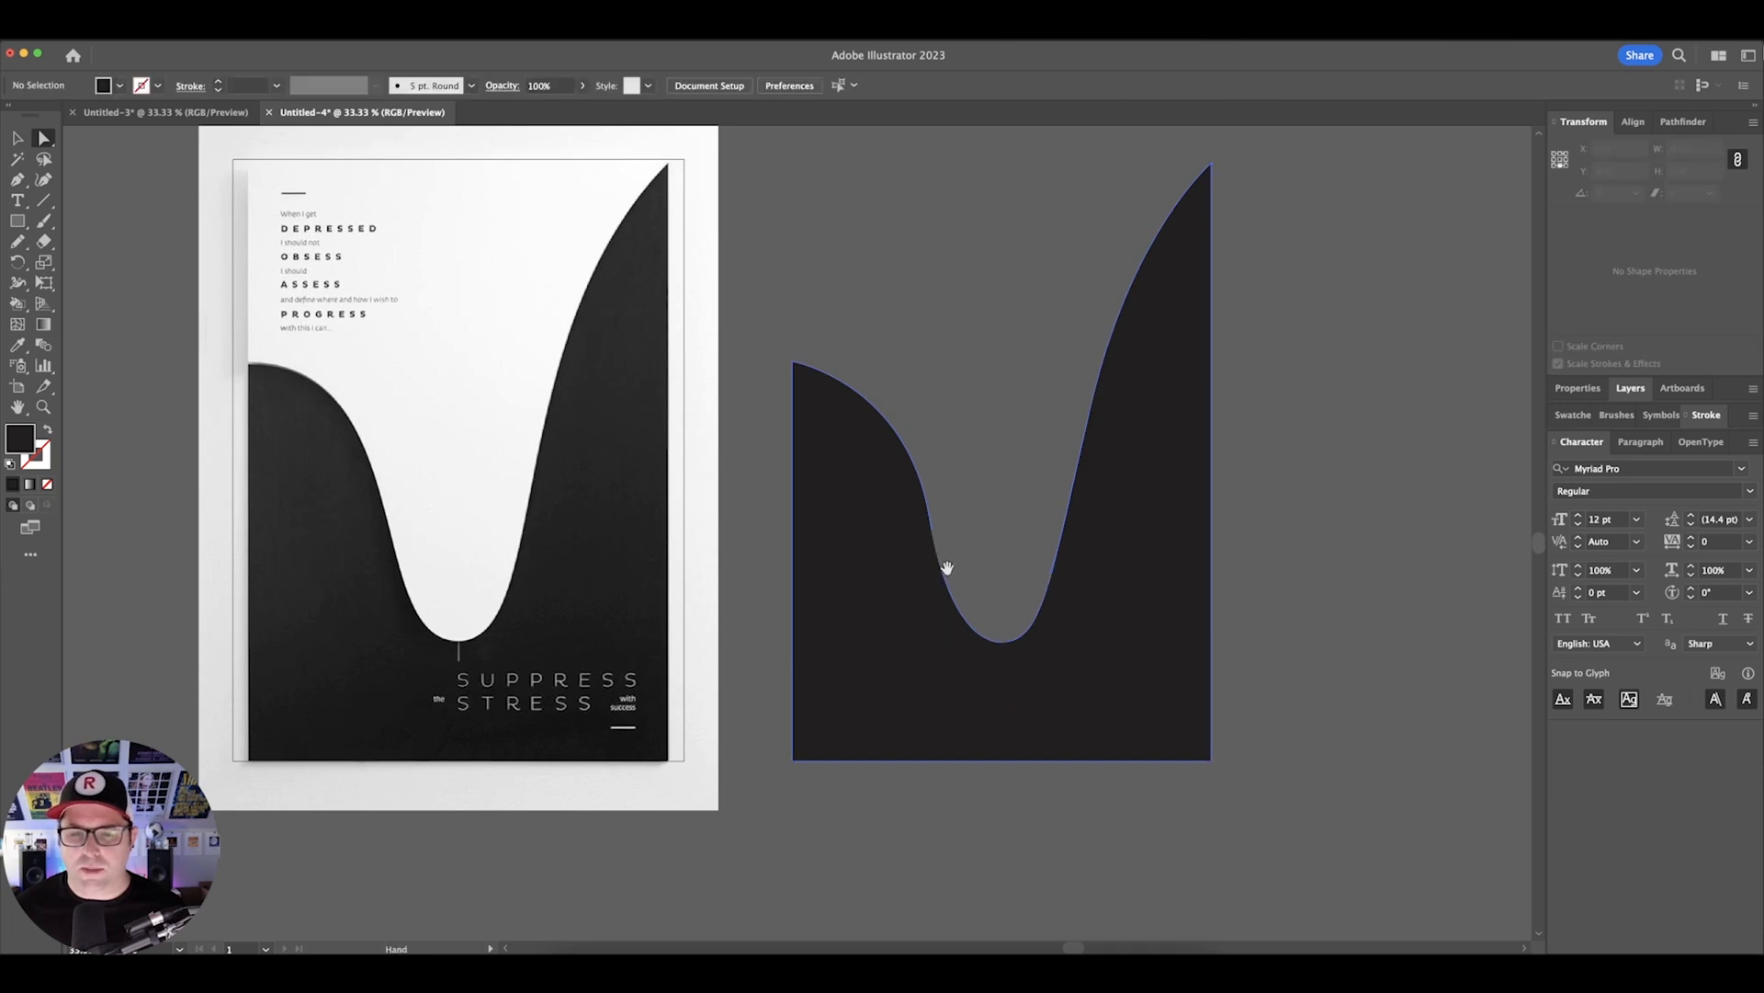
- Move the reference image off the artboard to its left and place the black shape in the artboard's bottom-left corner
{"action": "left_click_drag", "start_coordinate": [948, 597], "coordinate": [993, 607]}
{"action": "left_click_drag", "start_coordinate": [922, 413], "coordinate": [1084, 398]}
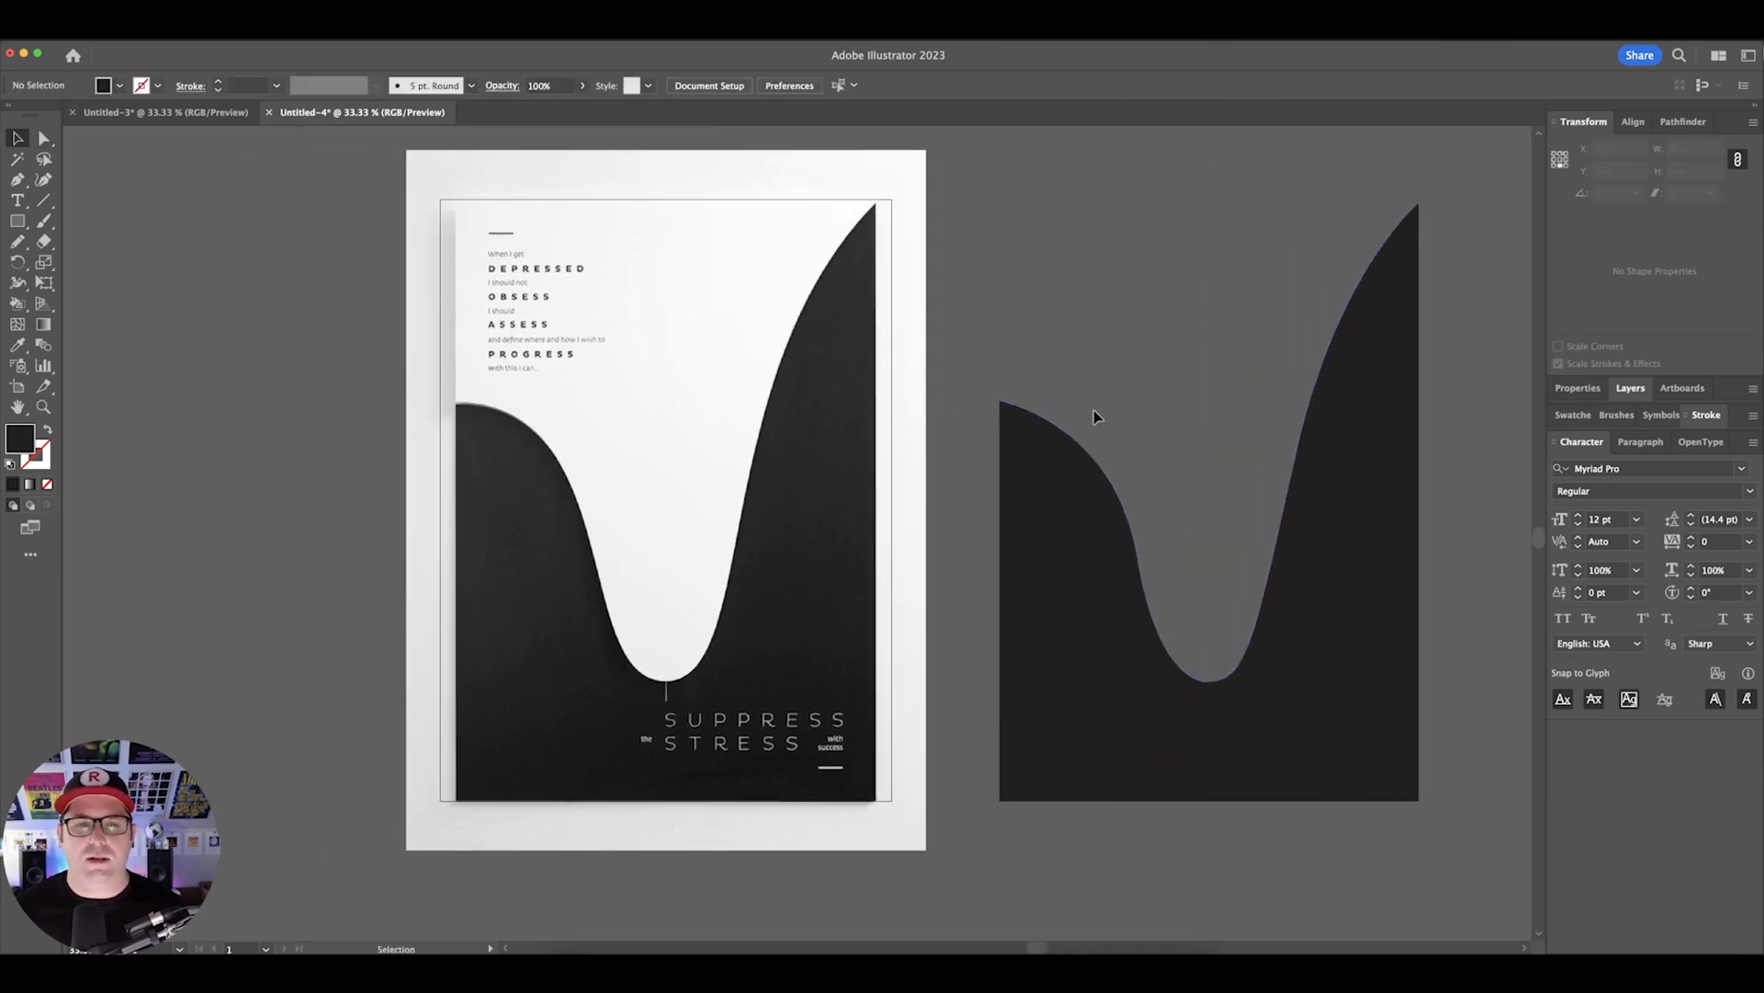
{"action": "scroll", "coordinate": [1022, 464], "scroll_direction": "down", "scroll_amount": 2}
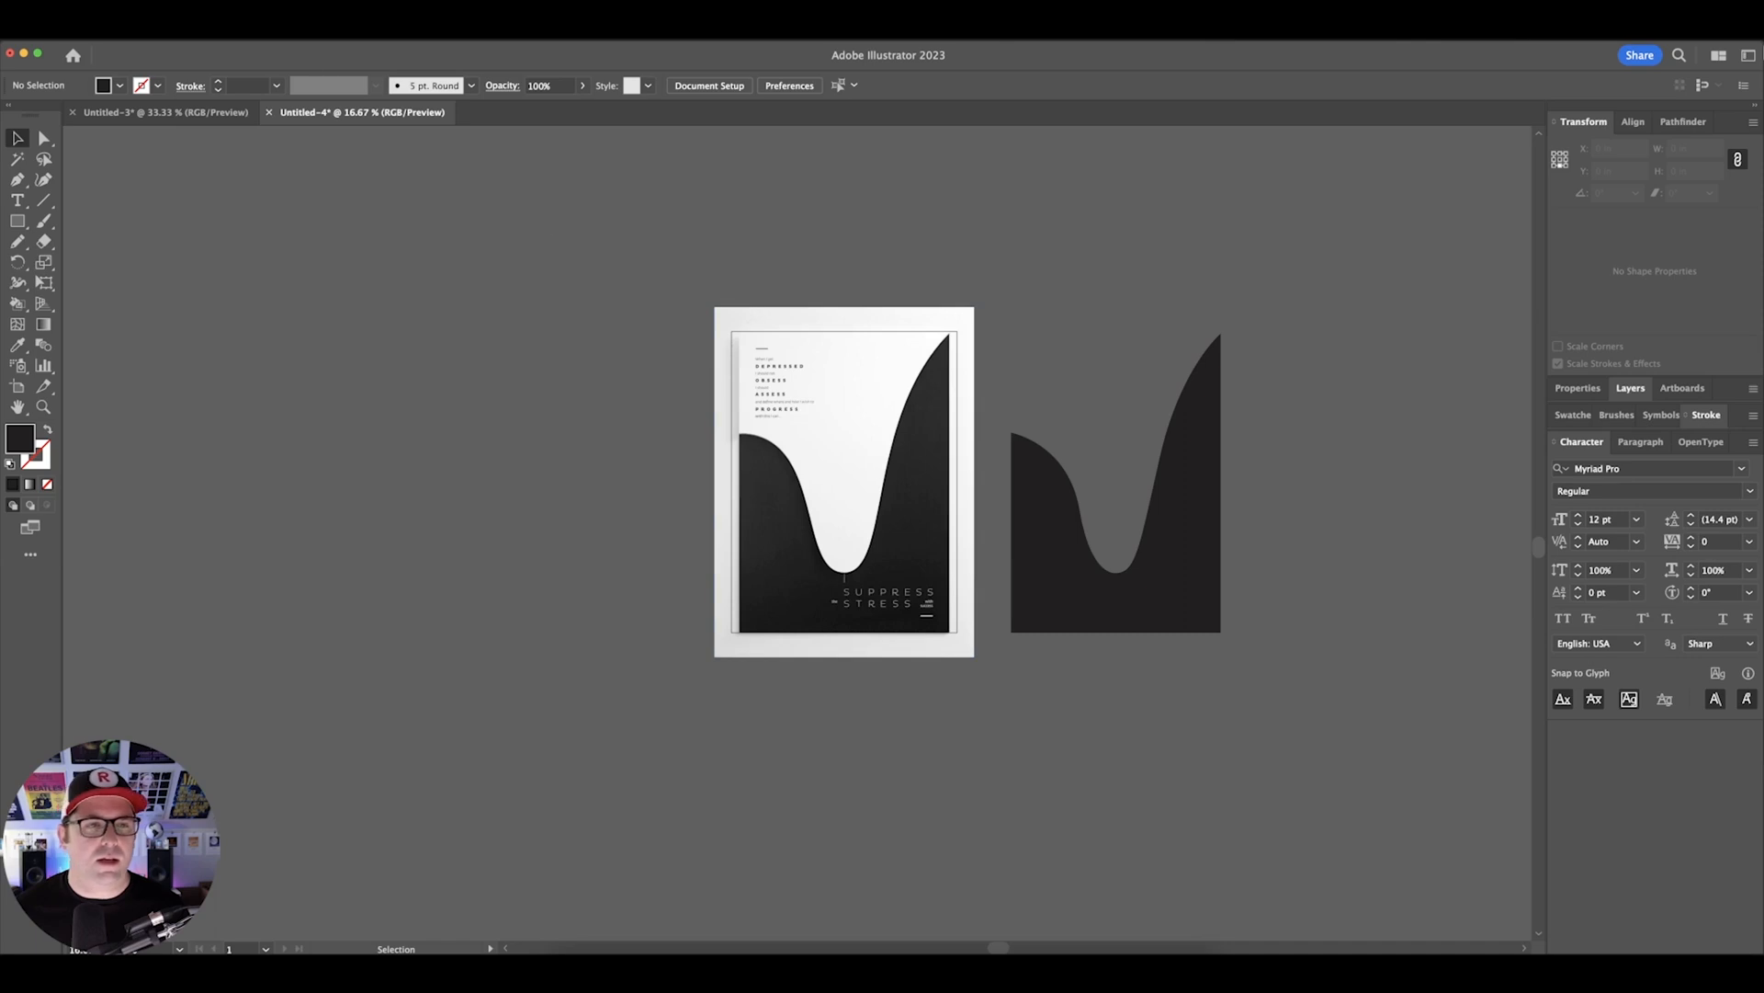
{"action": "left_click", "coordinate": [161, 30]}
{"action": "left_click", "coordinate": [222, 166]}
{"action": "left_click_drag", "start_coordinate": [818, 418], "coordinate": [543, 441]}
{"action": "left_click", "coordinate": [1067, 548]}
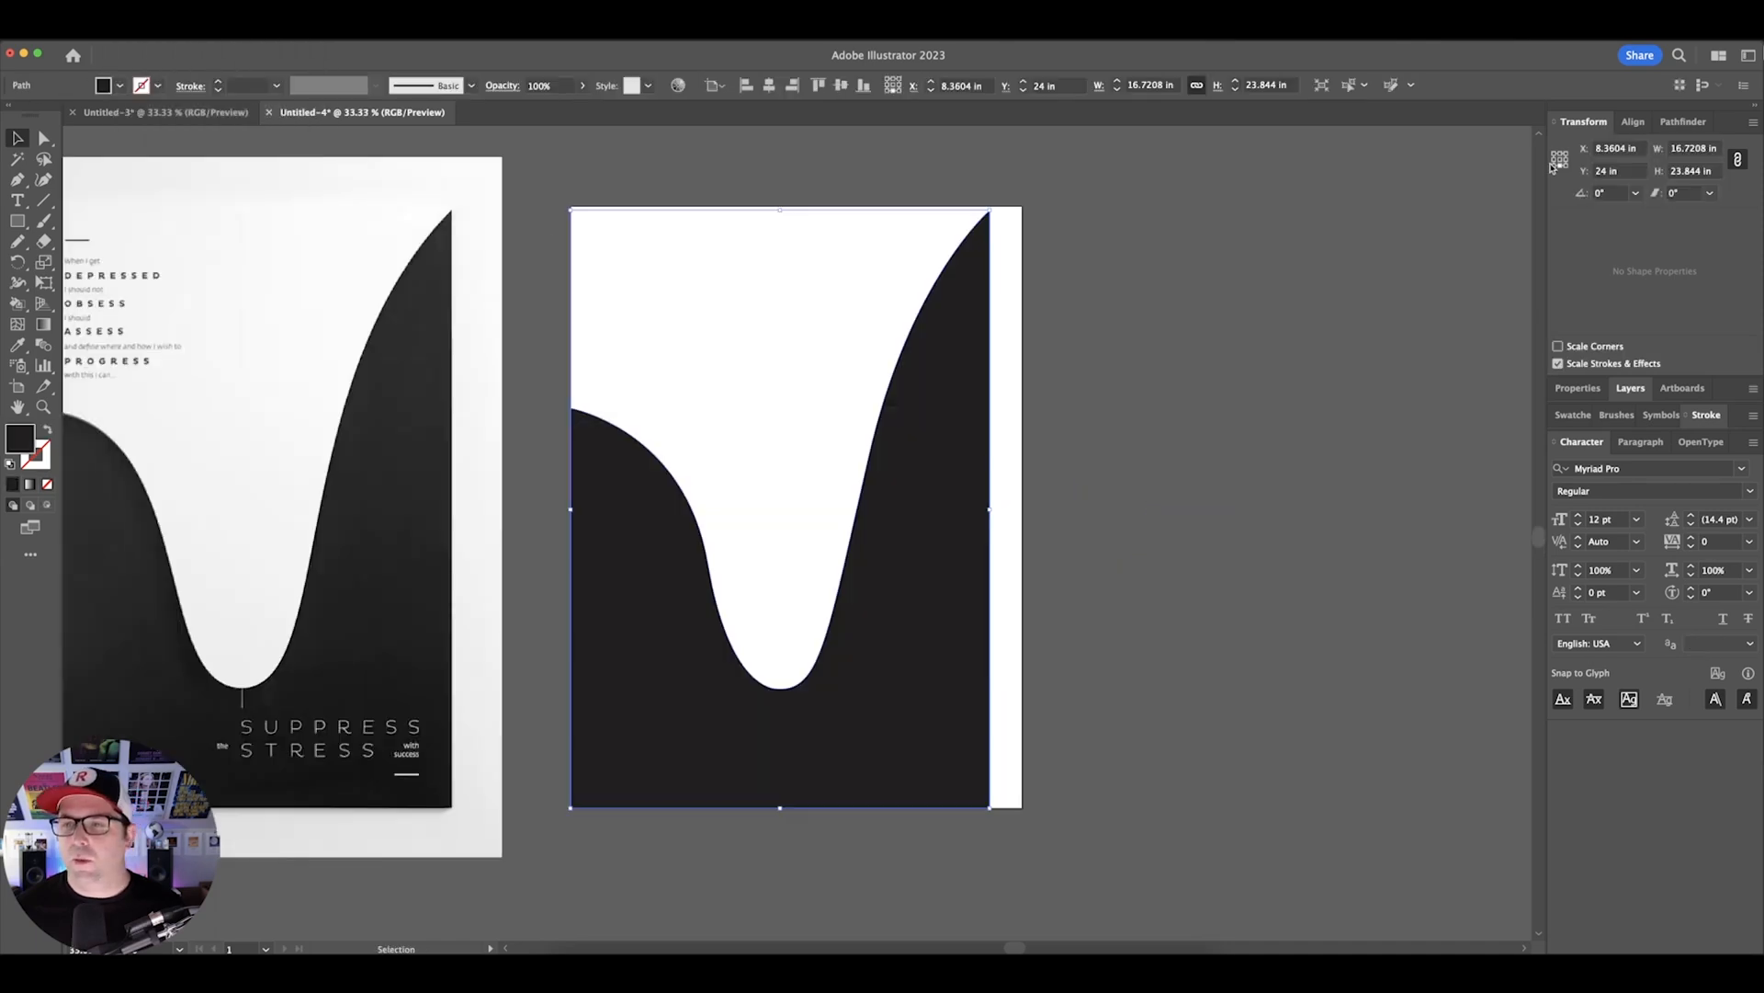
- Resize the black shape from its bottom-left reference point to 18 in wide and 24 in high, with proportions unlinked
{"action": "left_click", "coordinate": [1555, 161]}
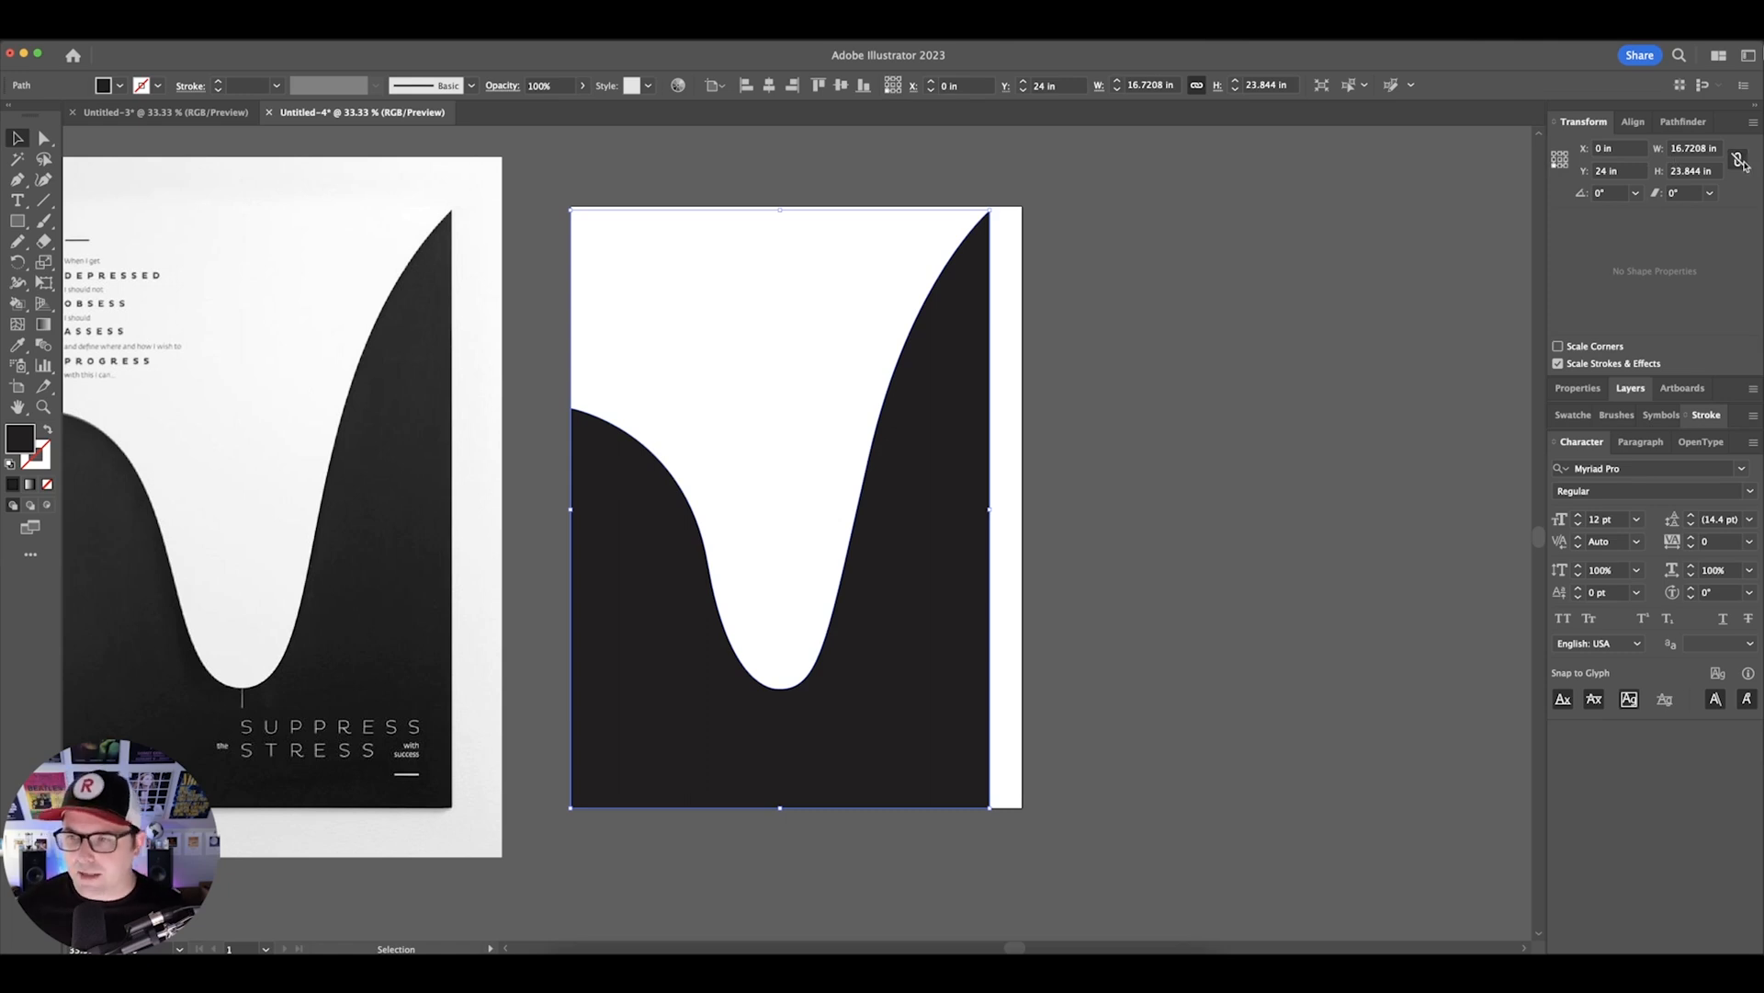
{"action": "left_click", "coordinate": [1718, 150]}
{"action": "type", "text": "18"}
{"action": "key", "text": "Tab"}
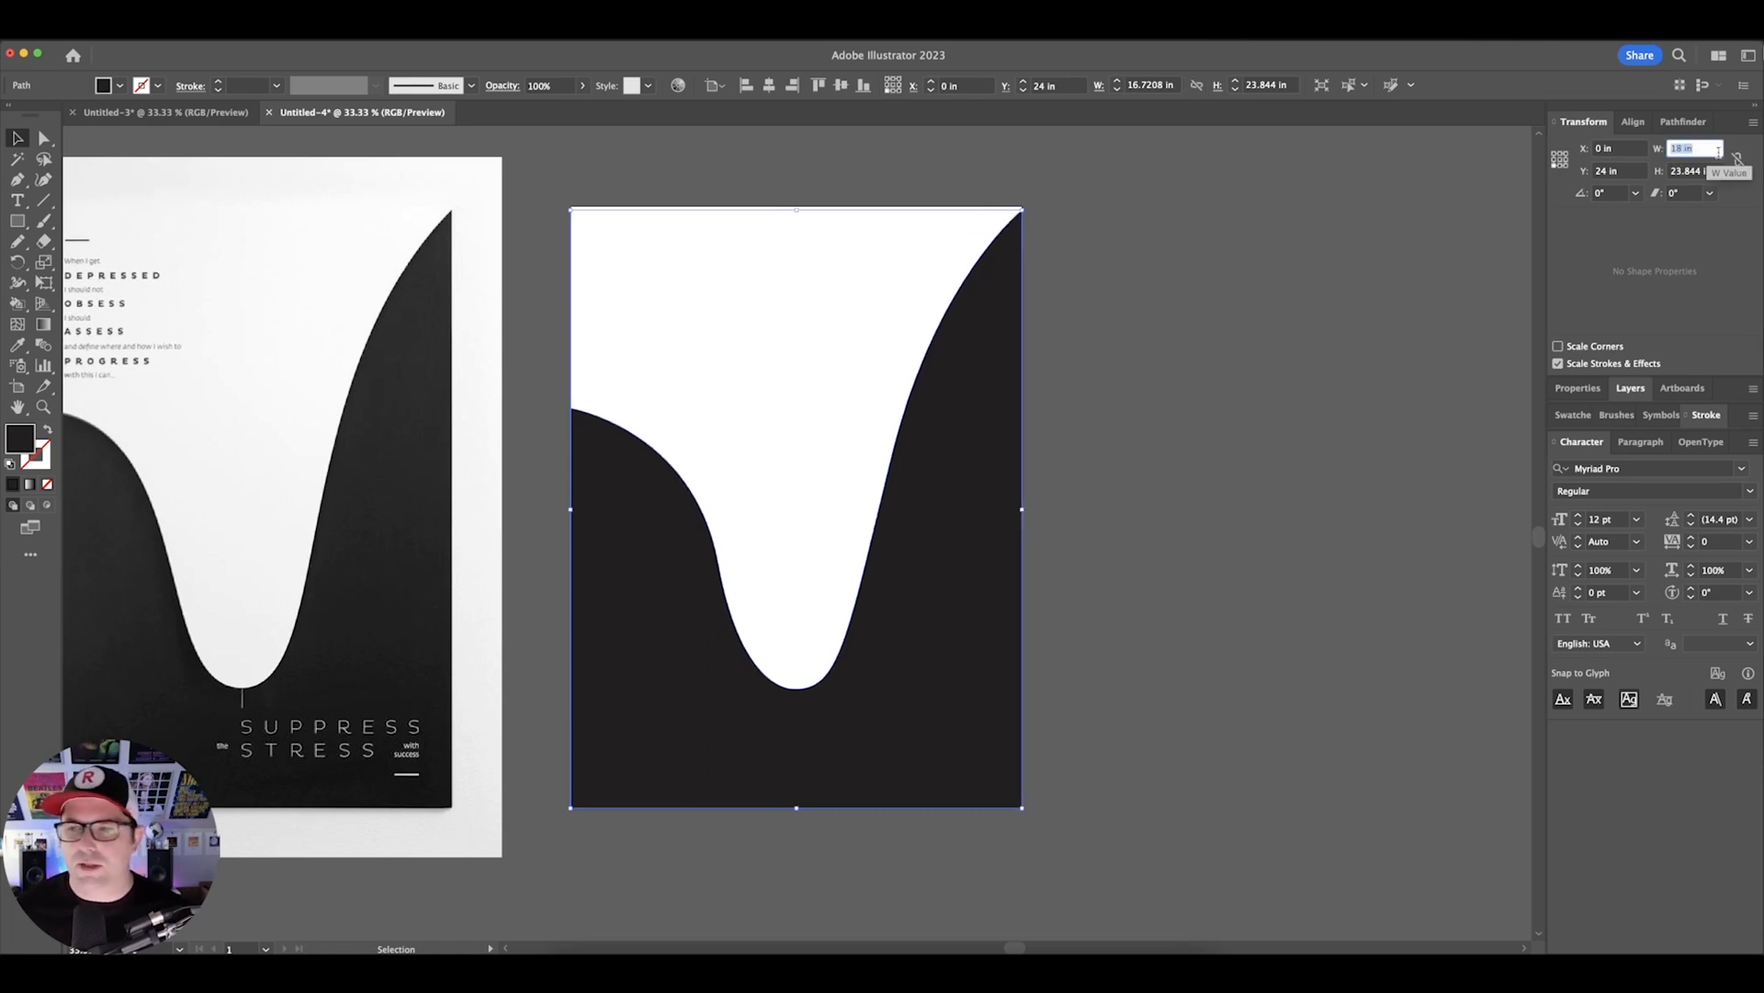
{"action": "type", "text": "24"}
{"action": "key", "text": "Return"}
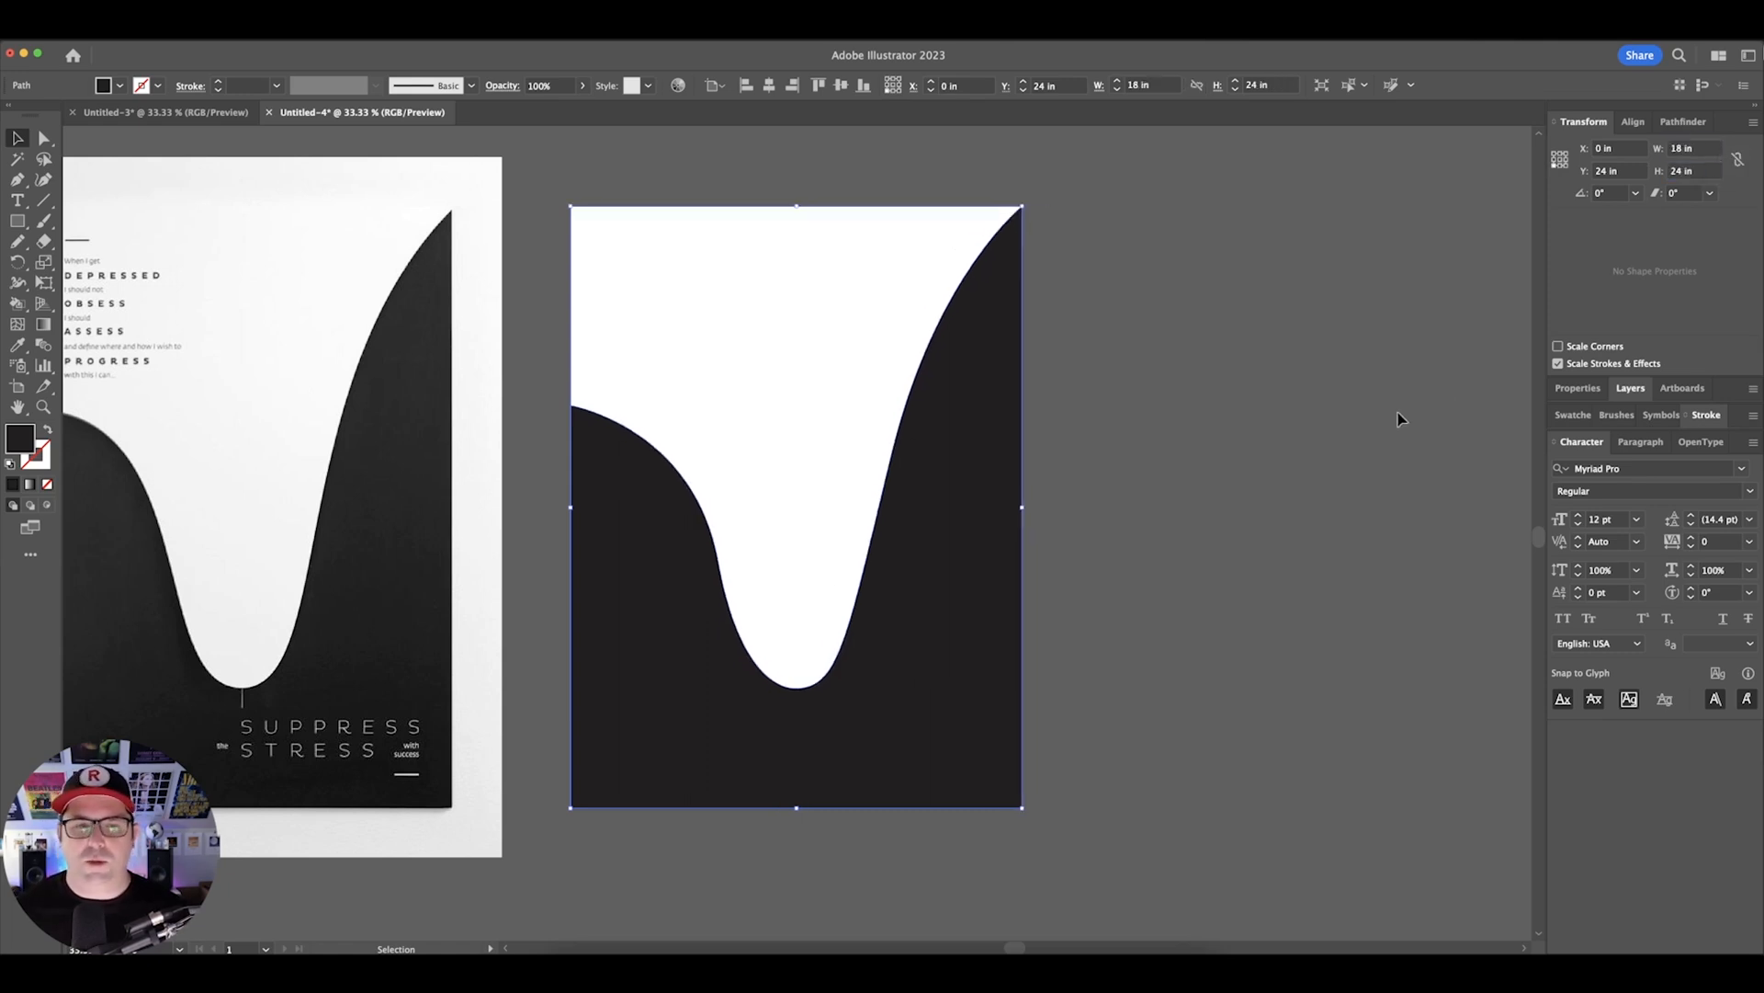
{"action": "left_click", "coordinate": [1301, 424]}
- Draw an 18 by 24 in rectangle covering the whole artboard
{"action": "scroll", "coordinate": [1286, 426], "scroll_direction": "left", "scroll_amount": 2}
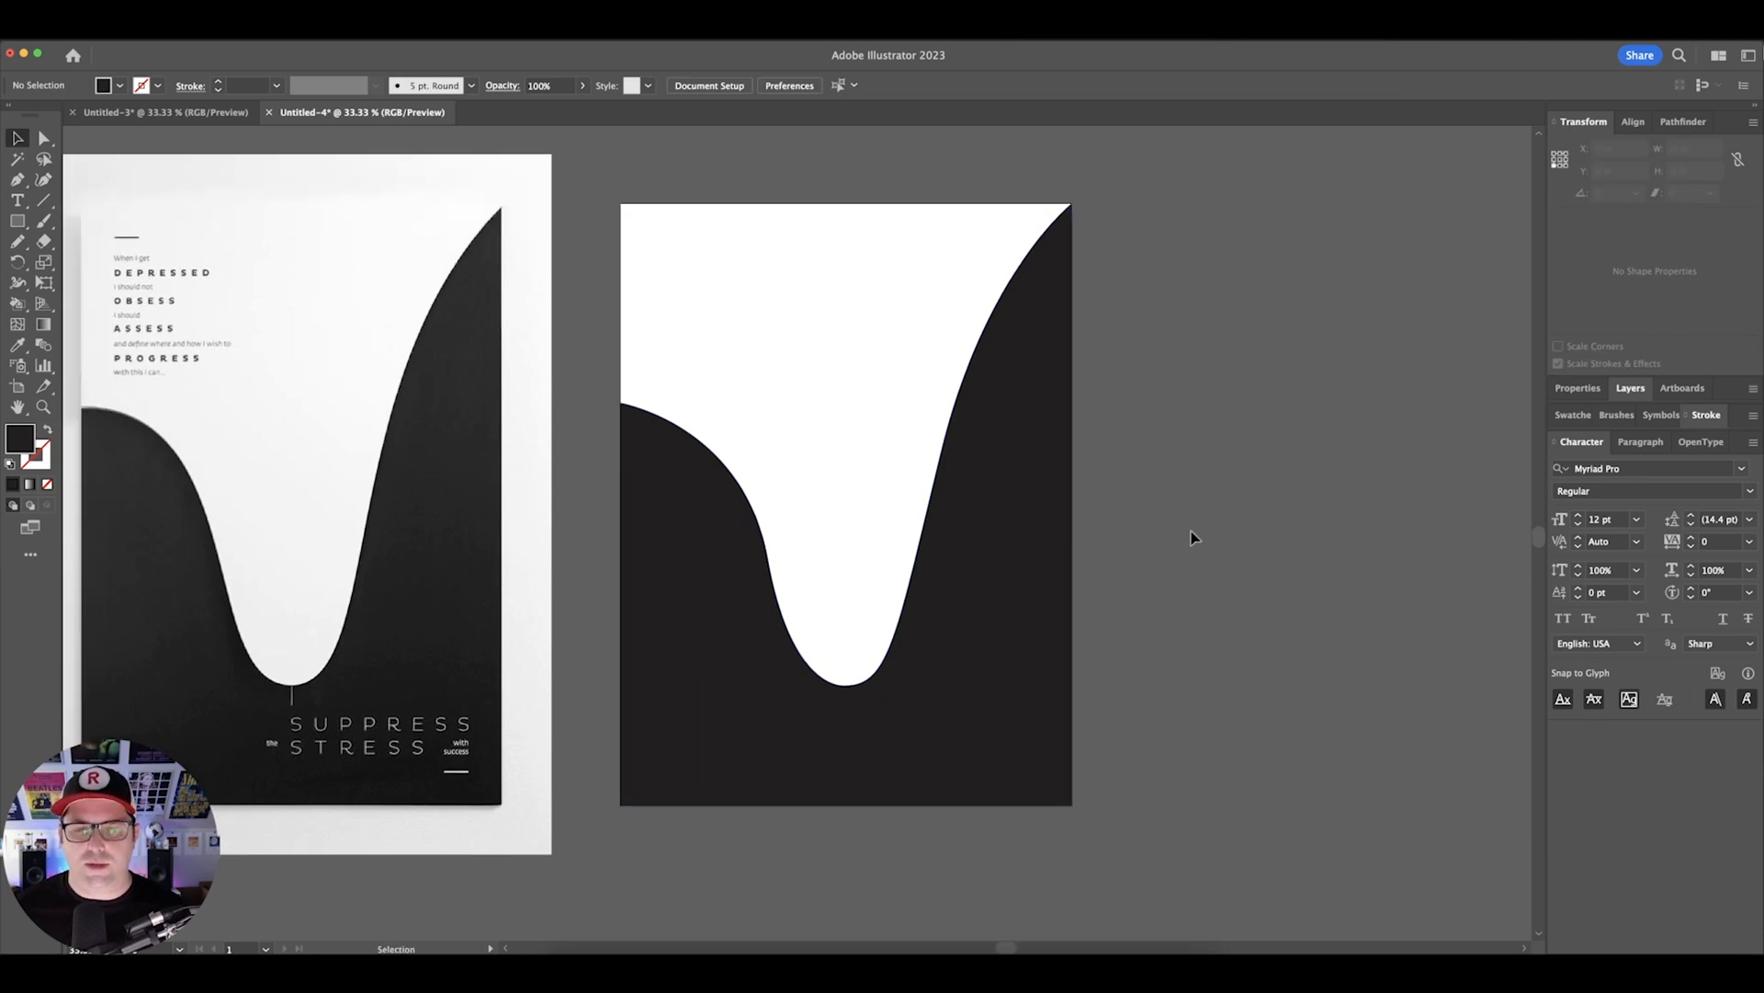
{"action": "left_click_drag", "start_coordinate": [1195, 539], "coordinate": [1346, 535]}
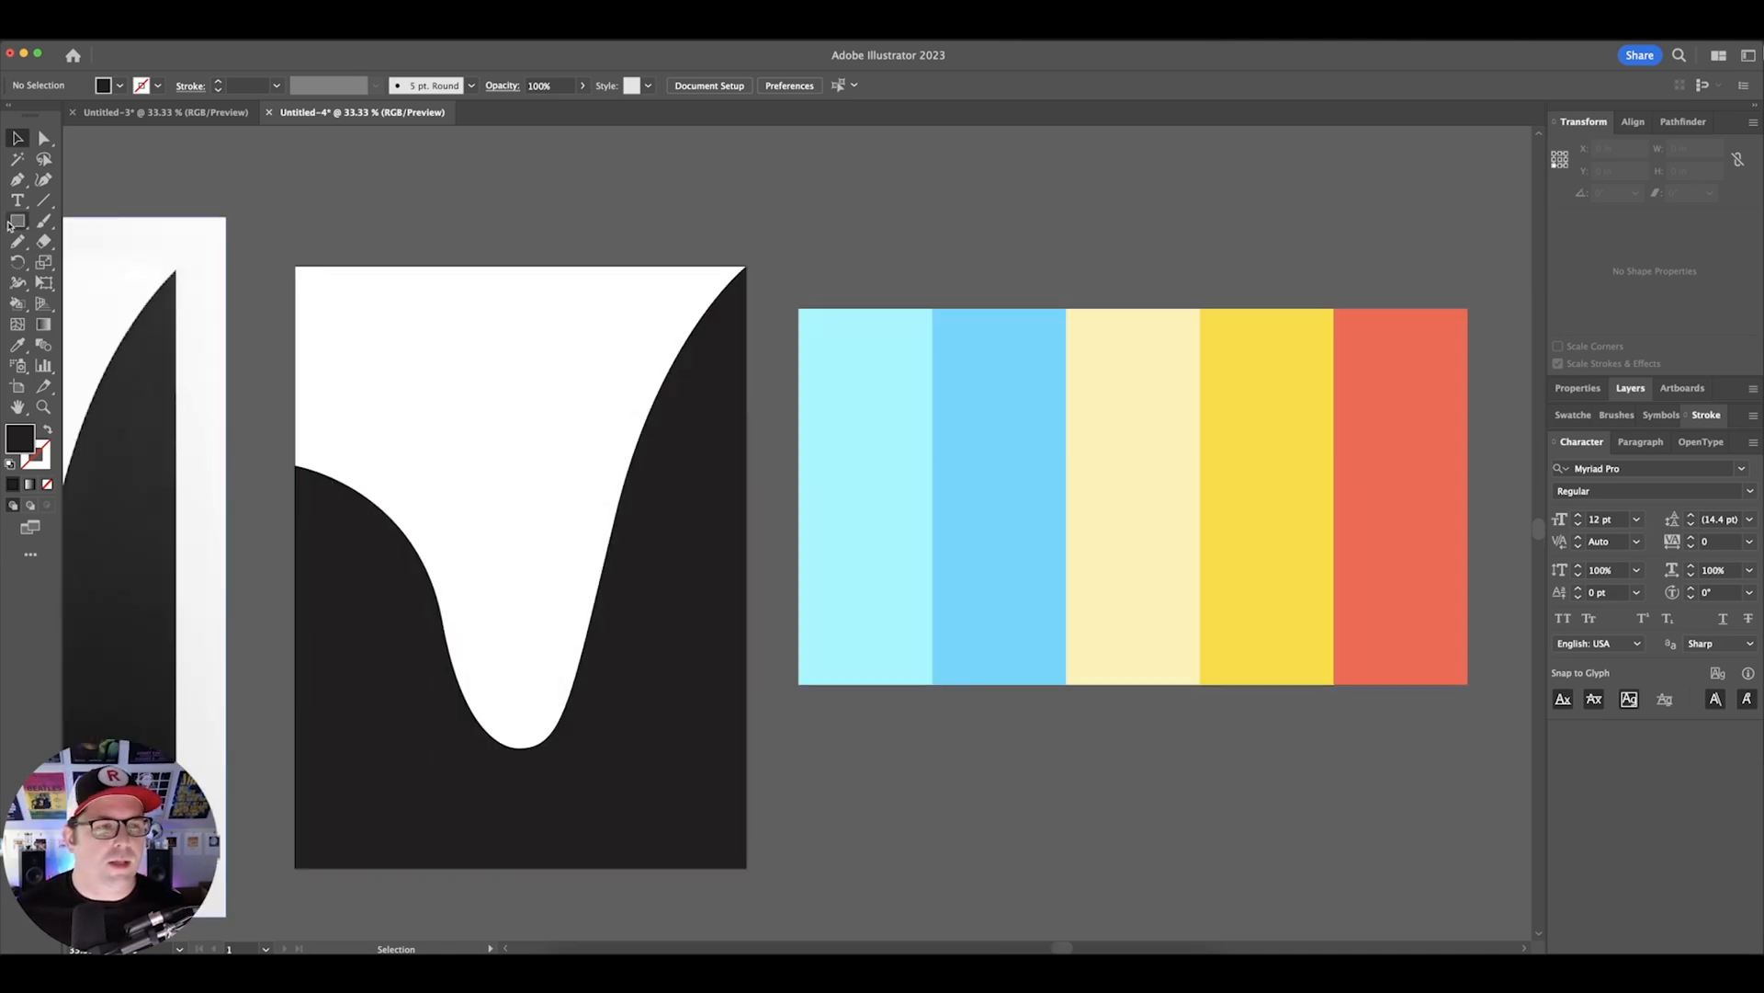
{"action": "left_click", "coordinate": [17, 221]}
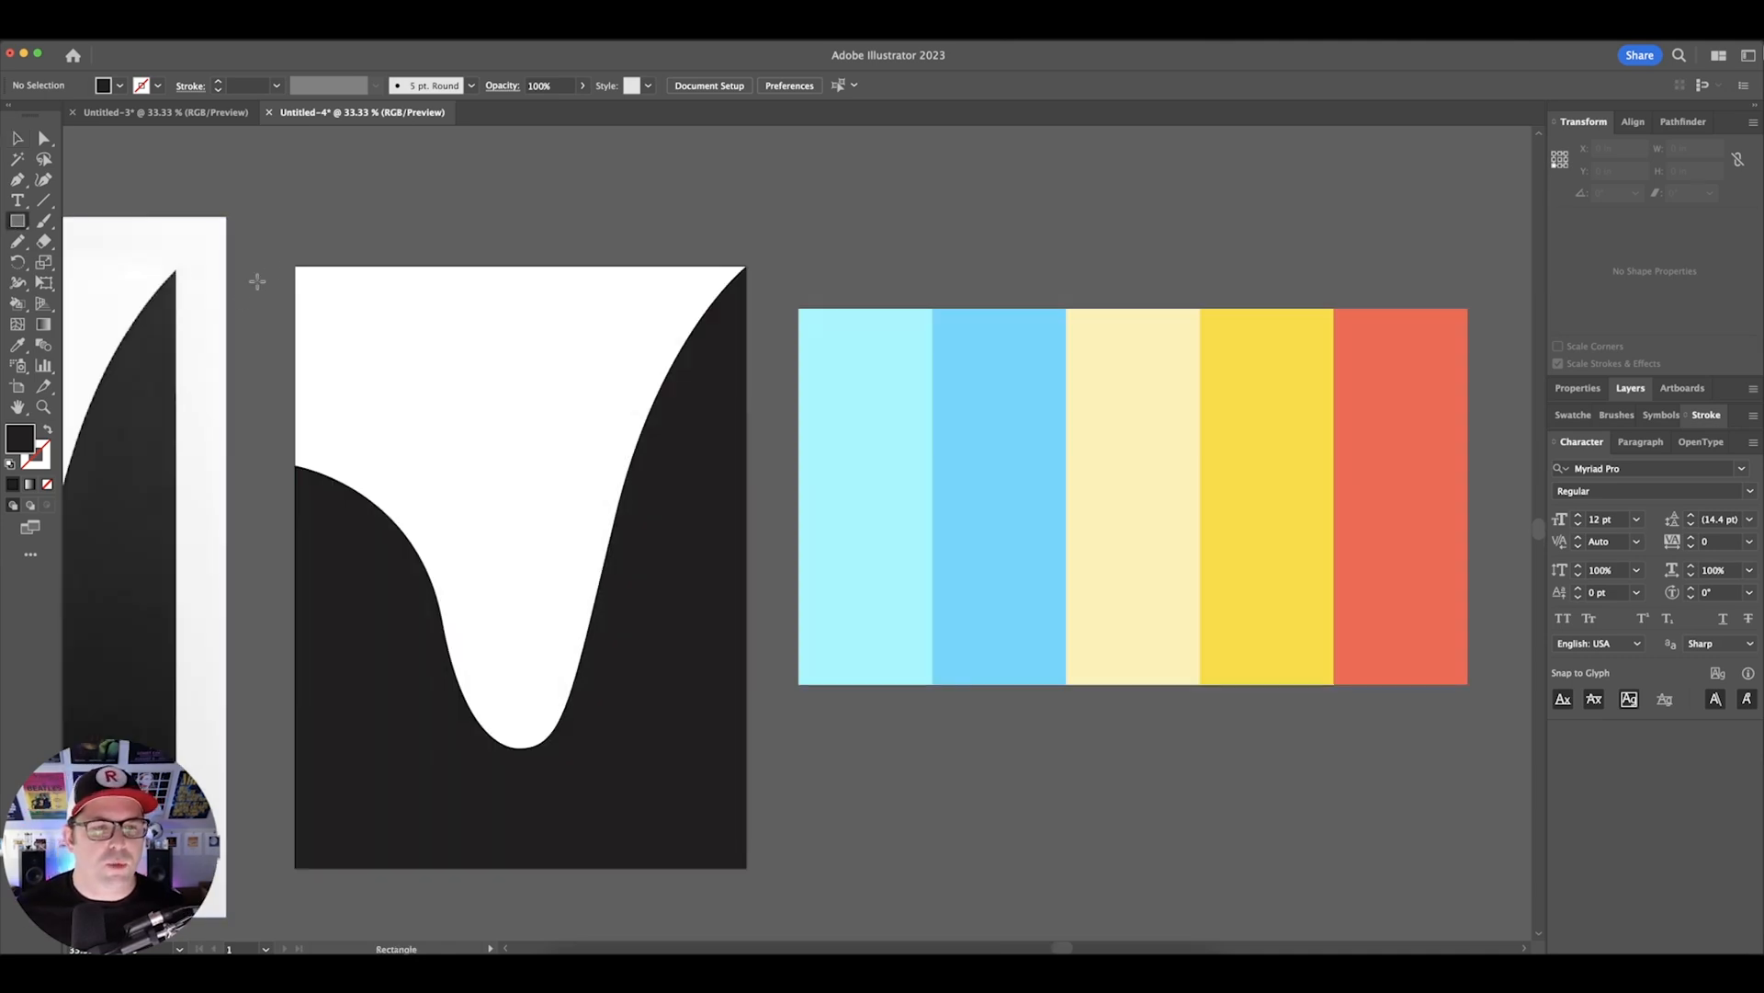
{"action": "left_click_drag", "start_coordinate": [295, 266], "coordinate": [746, 867]}
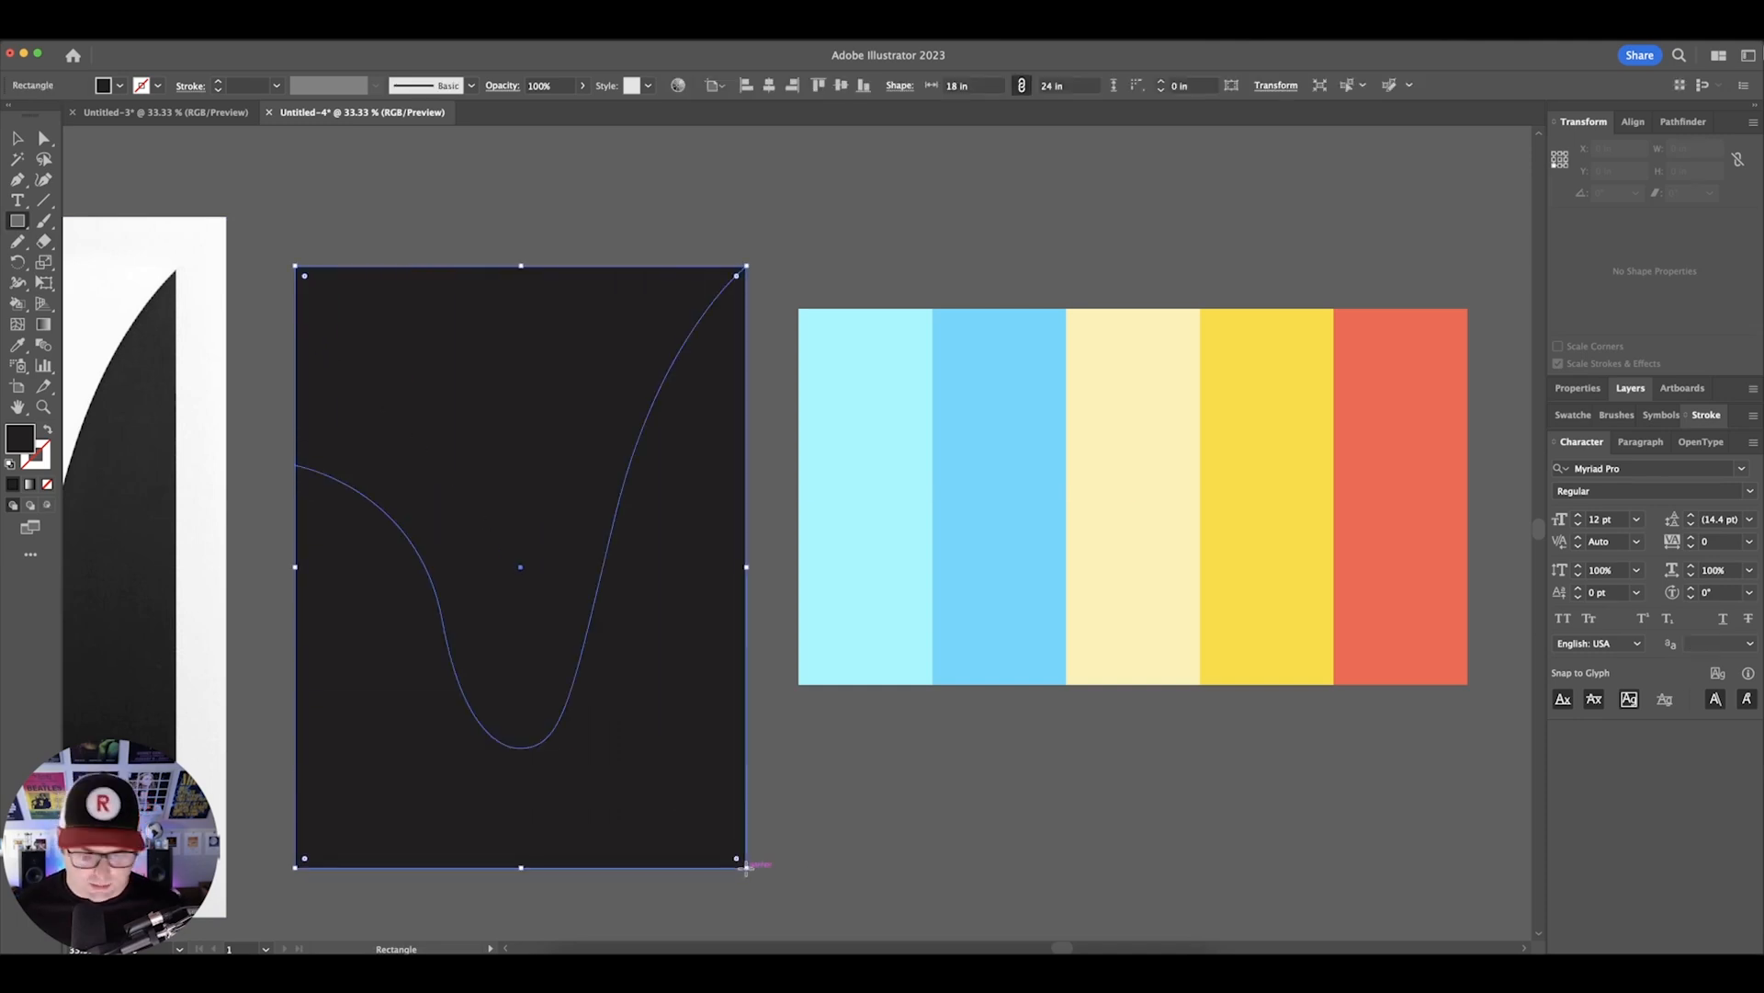
- Send the rectangle behind the curved shape and fill it with the palette's light aqua
{"action": "key", "text": "super+shift+["}
{"action": "key", "text": "i"}
{"action": "left_click", "coordinate": [828, 510]}
{"action": "key", "text": "v"}
{"action": "left_click", "coordinate": [792, 255]}
- Fill the curved shape with the palette's sky blue
{"action": "left_click", "coordinate": [726, 423]}
{"action": "key", "text": "i"}
{"action": "left_click", "coordinate": [1010, 424]}
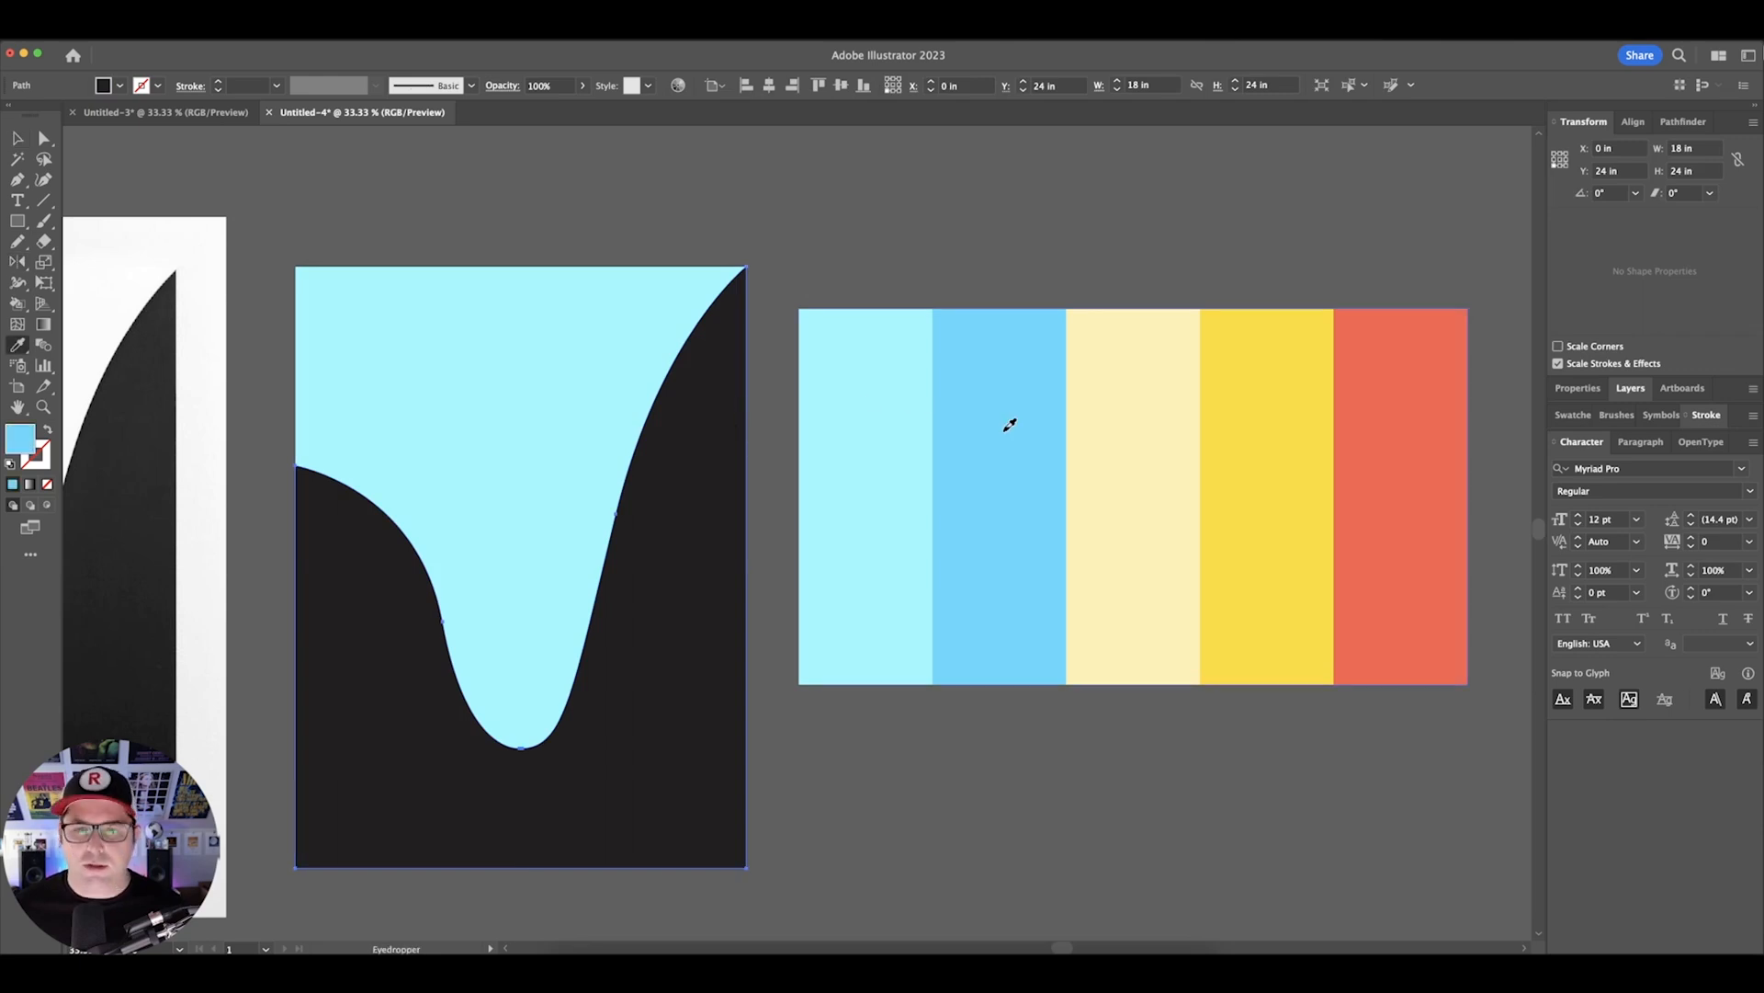
{"action": "key", "text": "v"}
{"action": "left_click", "coordinate": [894, 248]}
- Darken the curved shape's fill to a medium teal blue
{"action": "scroll", "coordinate": [609, 502], "scroll_direction": "right", "scroll_amount": 2}
{"action": "scroll", "coordinate": [609, 502], "scroll_direction": "down", "scroll_amount": 1}
{"action": "left_click", "coordinate": [609, 502]}
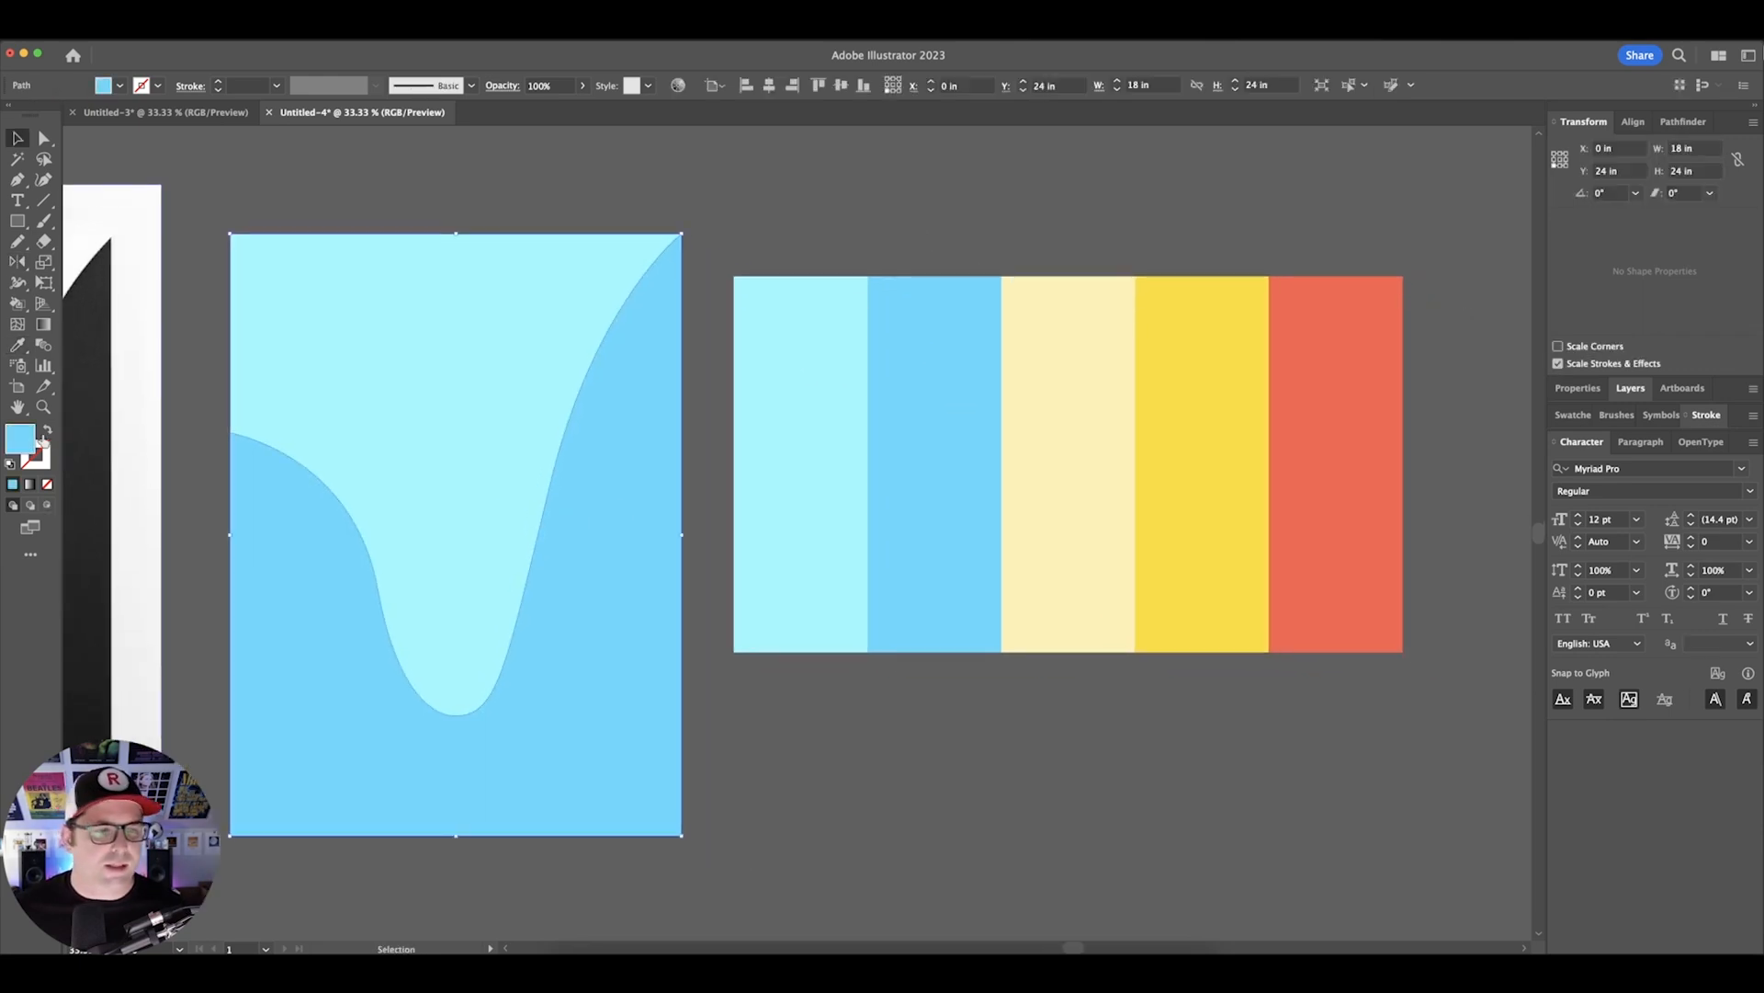
{"action": "double_click", "coordinate": [20, 442]}
{"action": "left_click_drag", "start_coordinate": [1071, 394], "coordinate": [1077, 420]}
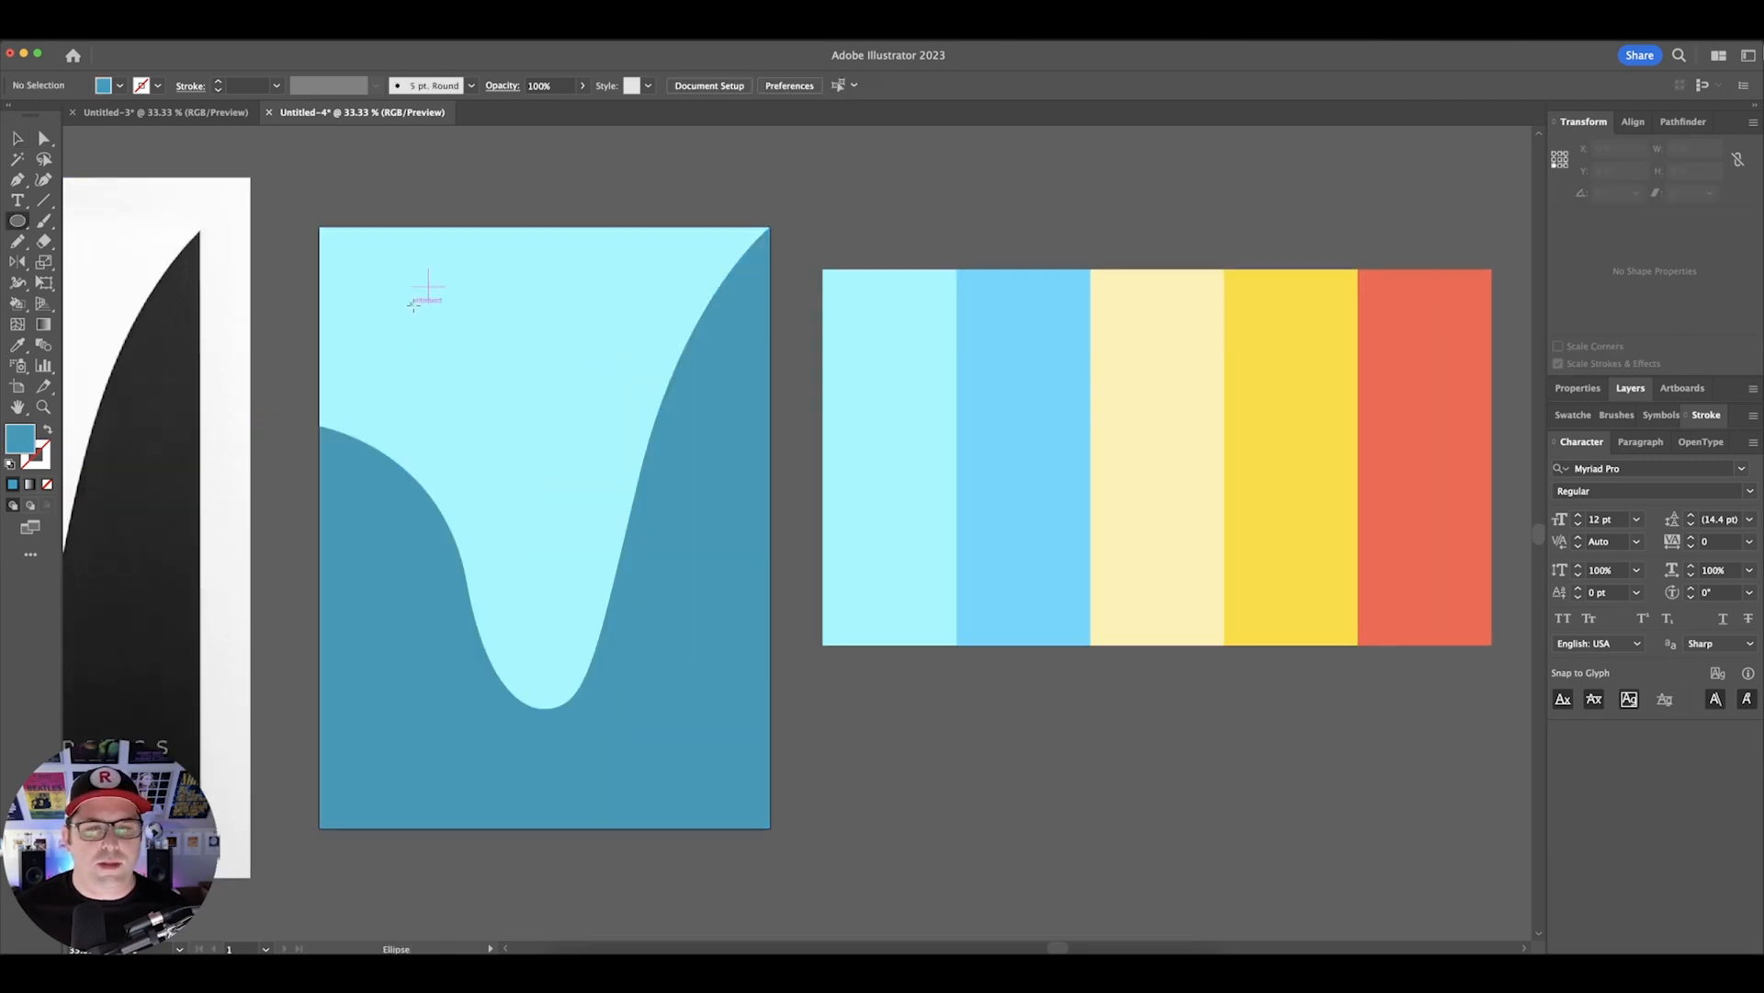
- Draw a circle about 3.69 in wide in the poster's upper-left area and fill it with the palette's coral red
{"action": "left_click_drag", "start_coordinate": [412, 306], "coordinate": [456, 350]}
{"action": "key", "text": "v"}
{"action": "left_click_drag", "start_coordinate": [543, 196], "coordinate": [616, 181]}
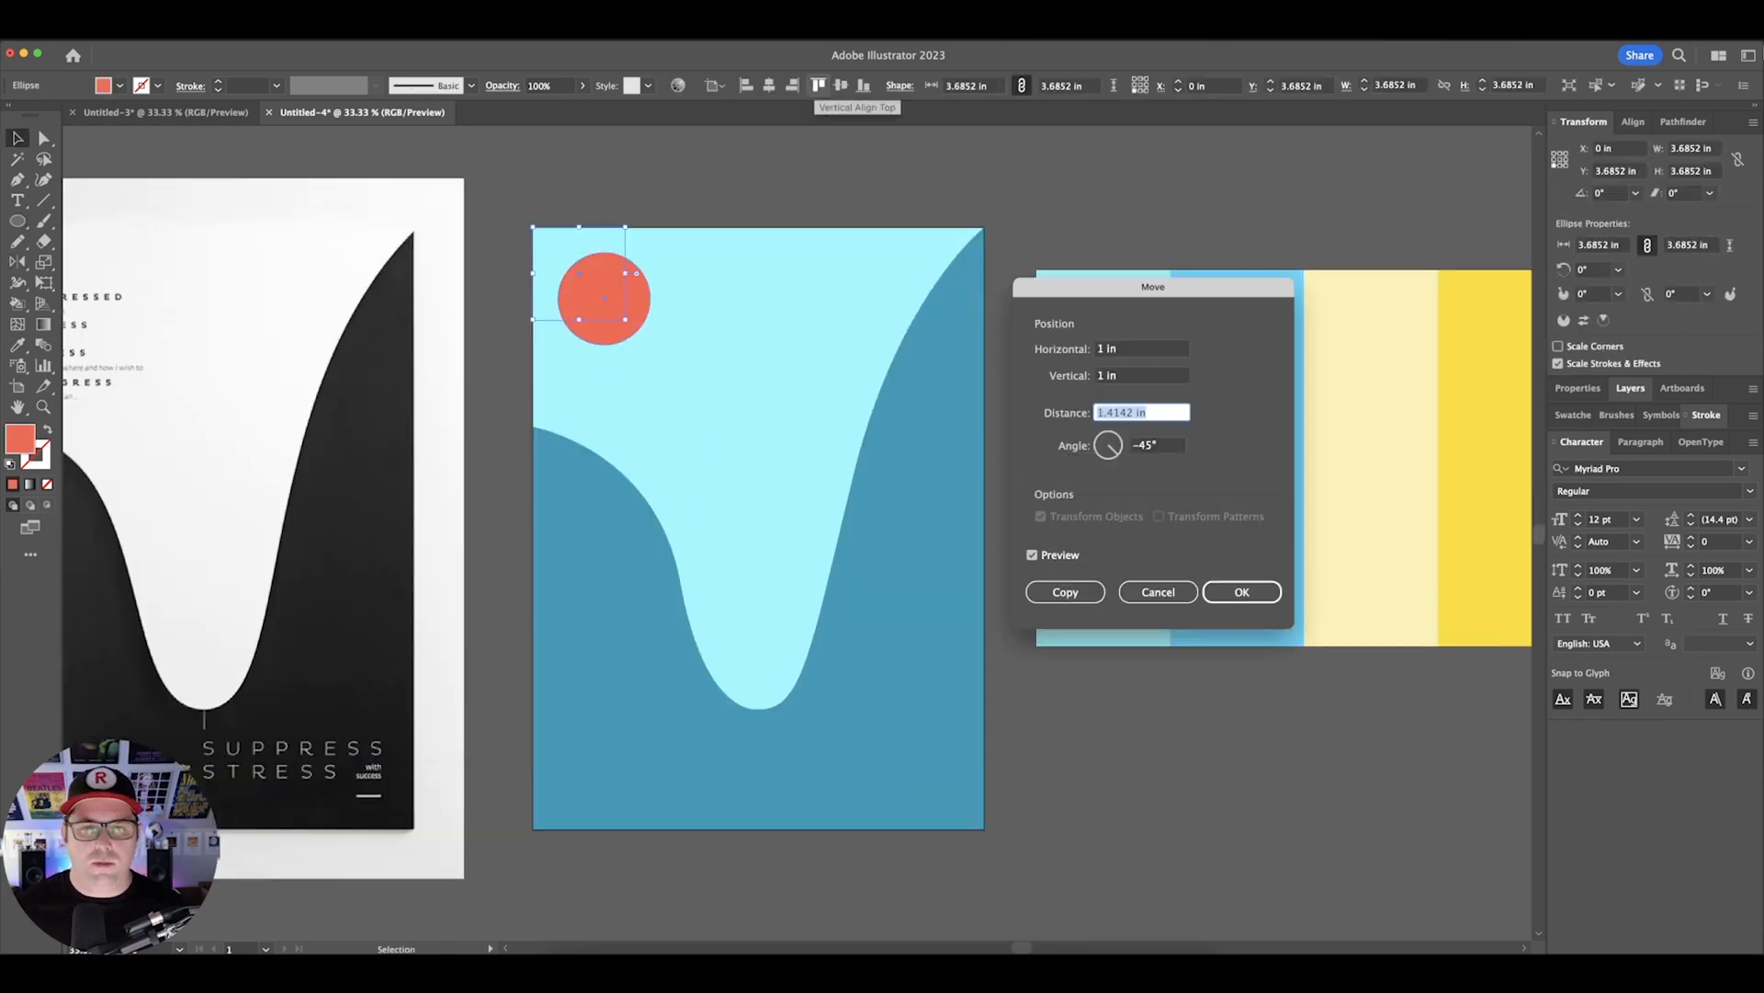
- Move the coral circle 1 in right and 1 in down from the artboard's top-left corner
{"action": "key", "text": "shift+Tab"}
{"action": "key", "text": "shift+Tab"}
{"action": "key", "text": "Return"}
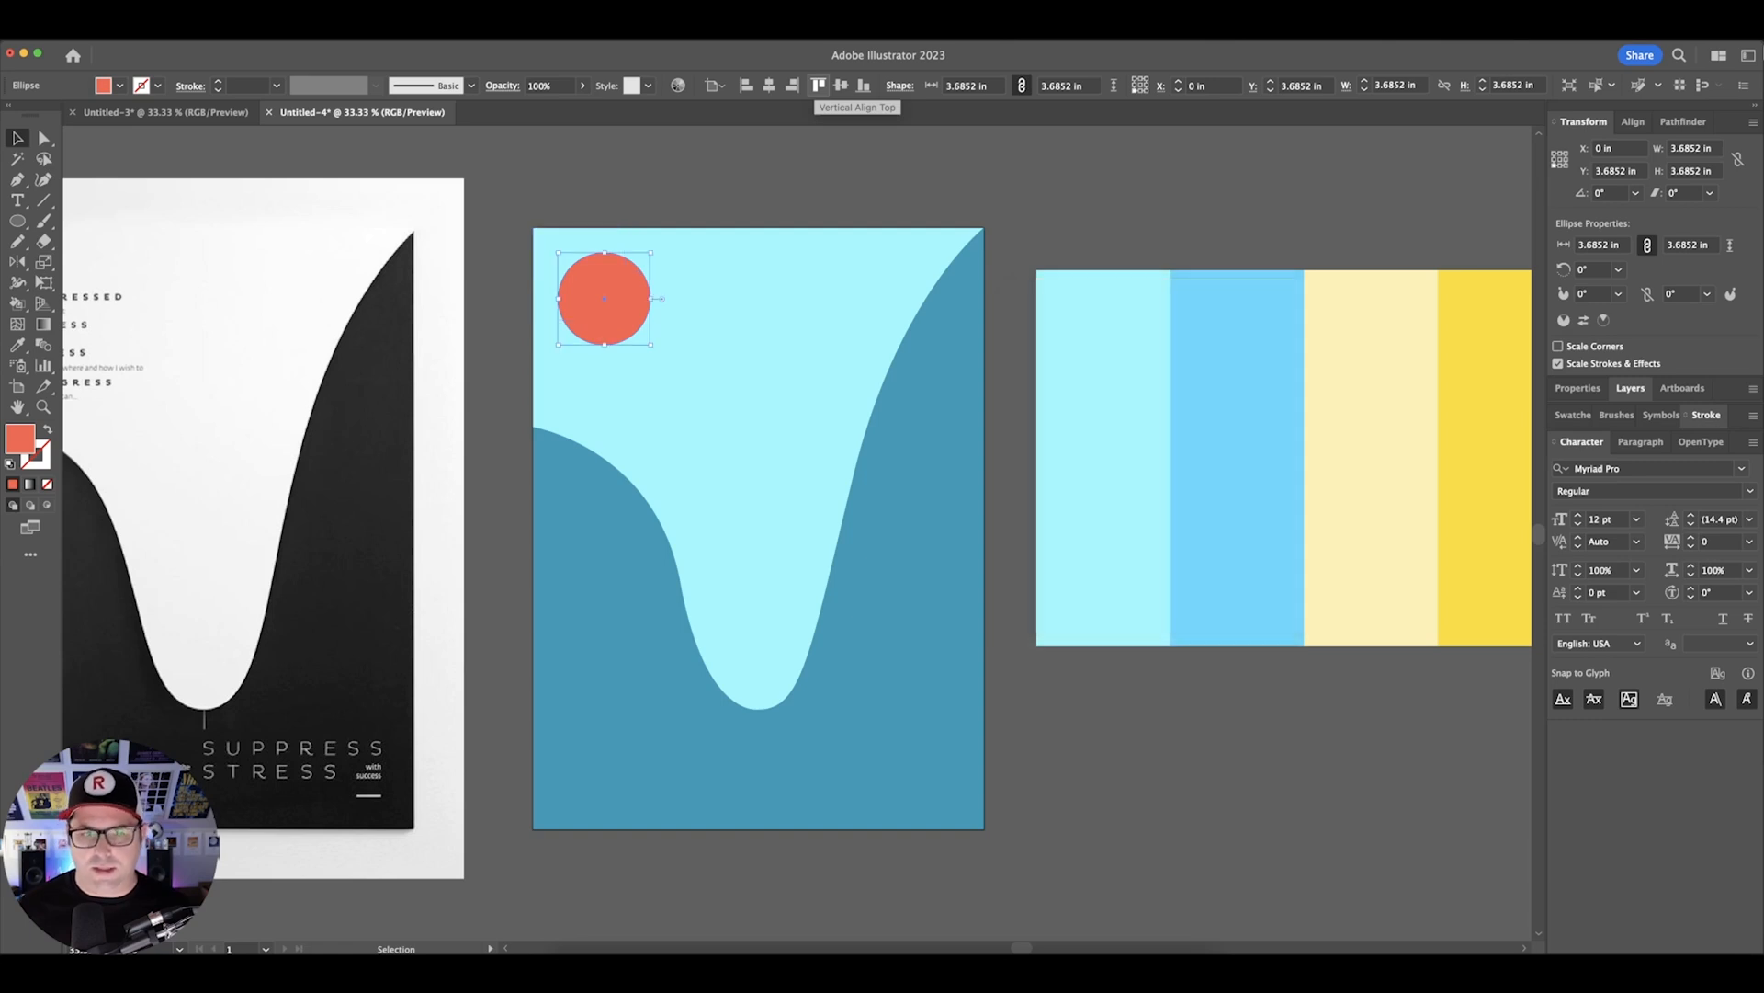
{"action": "left_click", "coordinate": [908, 150]}
{"action": "left_click_drag", "start_coordinate": [932, 193], "coordinate": [1024, 182]}
{"action": "left_click", "coordinate": [689, 286]}
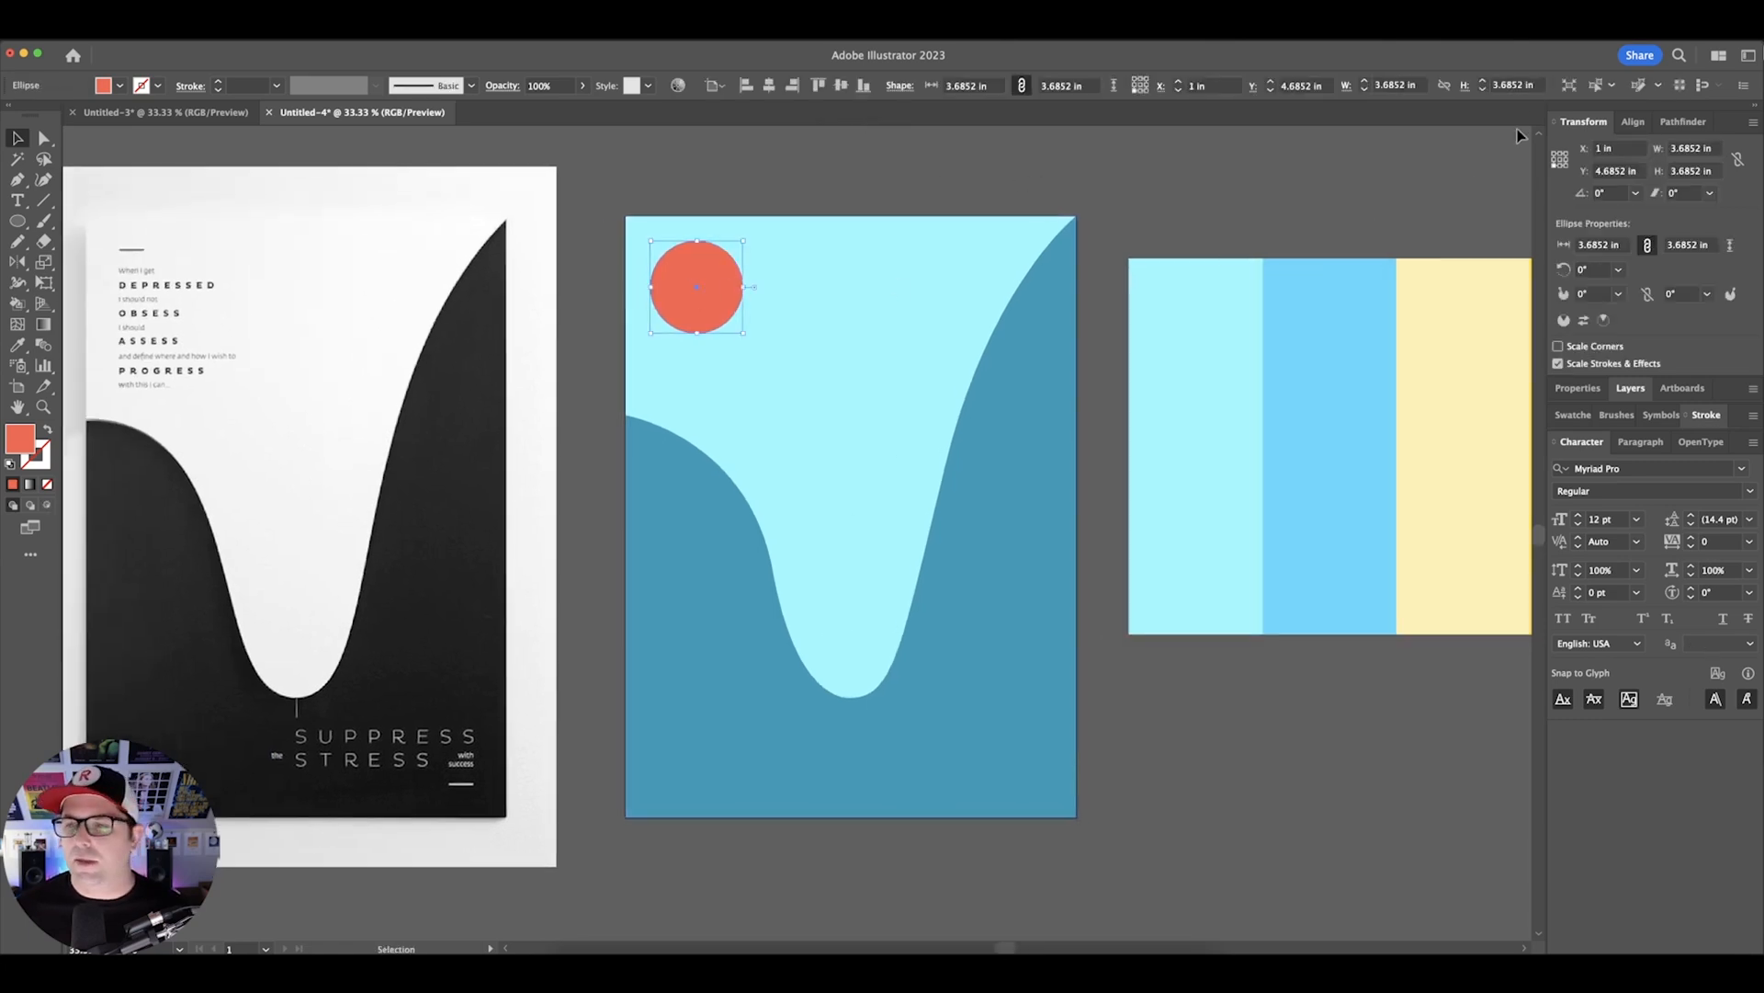
- Resize the circle to 4 in wide and high from its top-left reference point, with proportions linked
{"action": "left_click", "coordinate": [1554, 154]}
{"action": "left_click", "coordinate": [1738, 160]}
{"action": "left_click", "coordinate": [1695, 171]}
{"action": "type", "text": "4"}
{"action": "key", "text": "Return"}
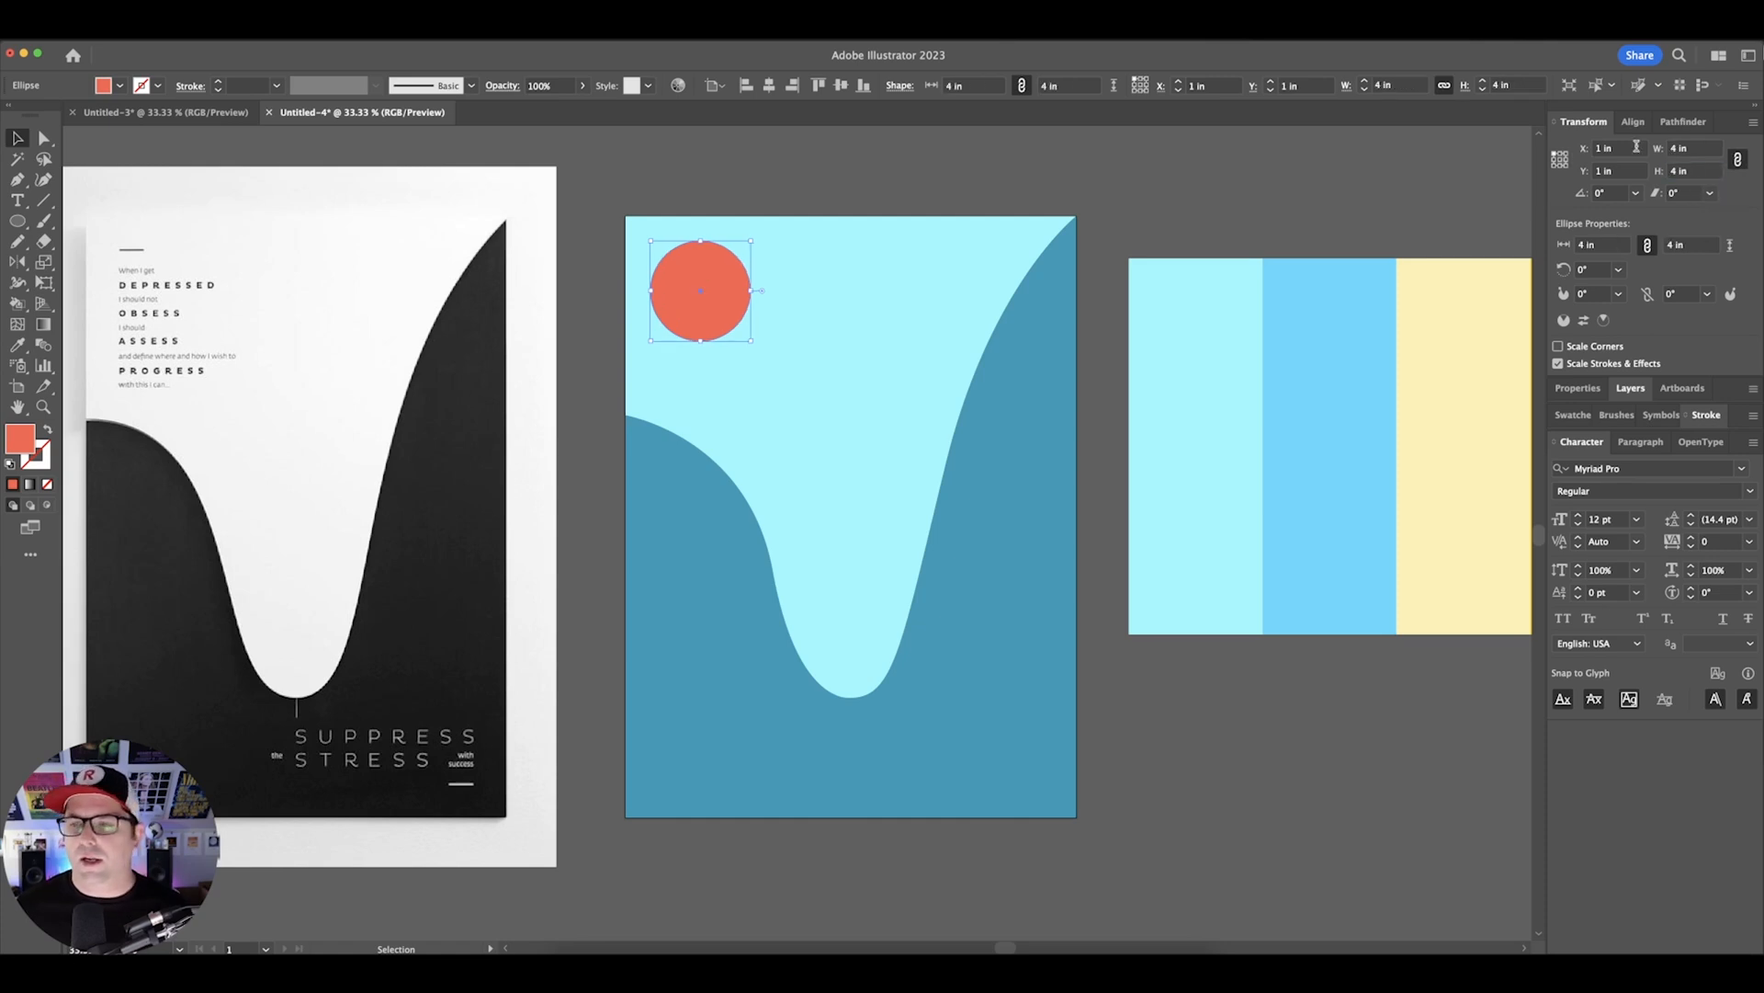
- Move the 4 in circle another 1 in right and 1 in down
{"action": "left_click", "coordinate": [1154, 189]}
{"action": "left_click_drag", "start_coordinate": [1154, 189], "coordinate": [1083, 213]}
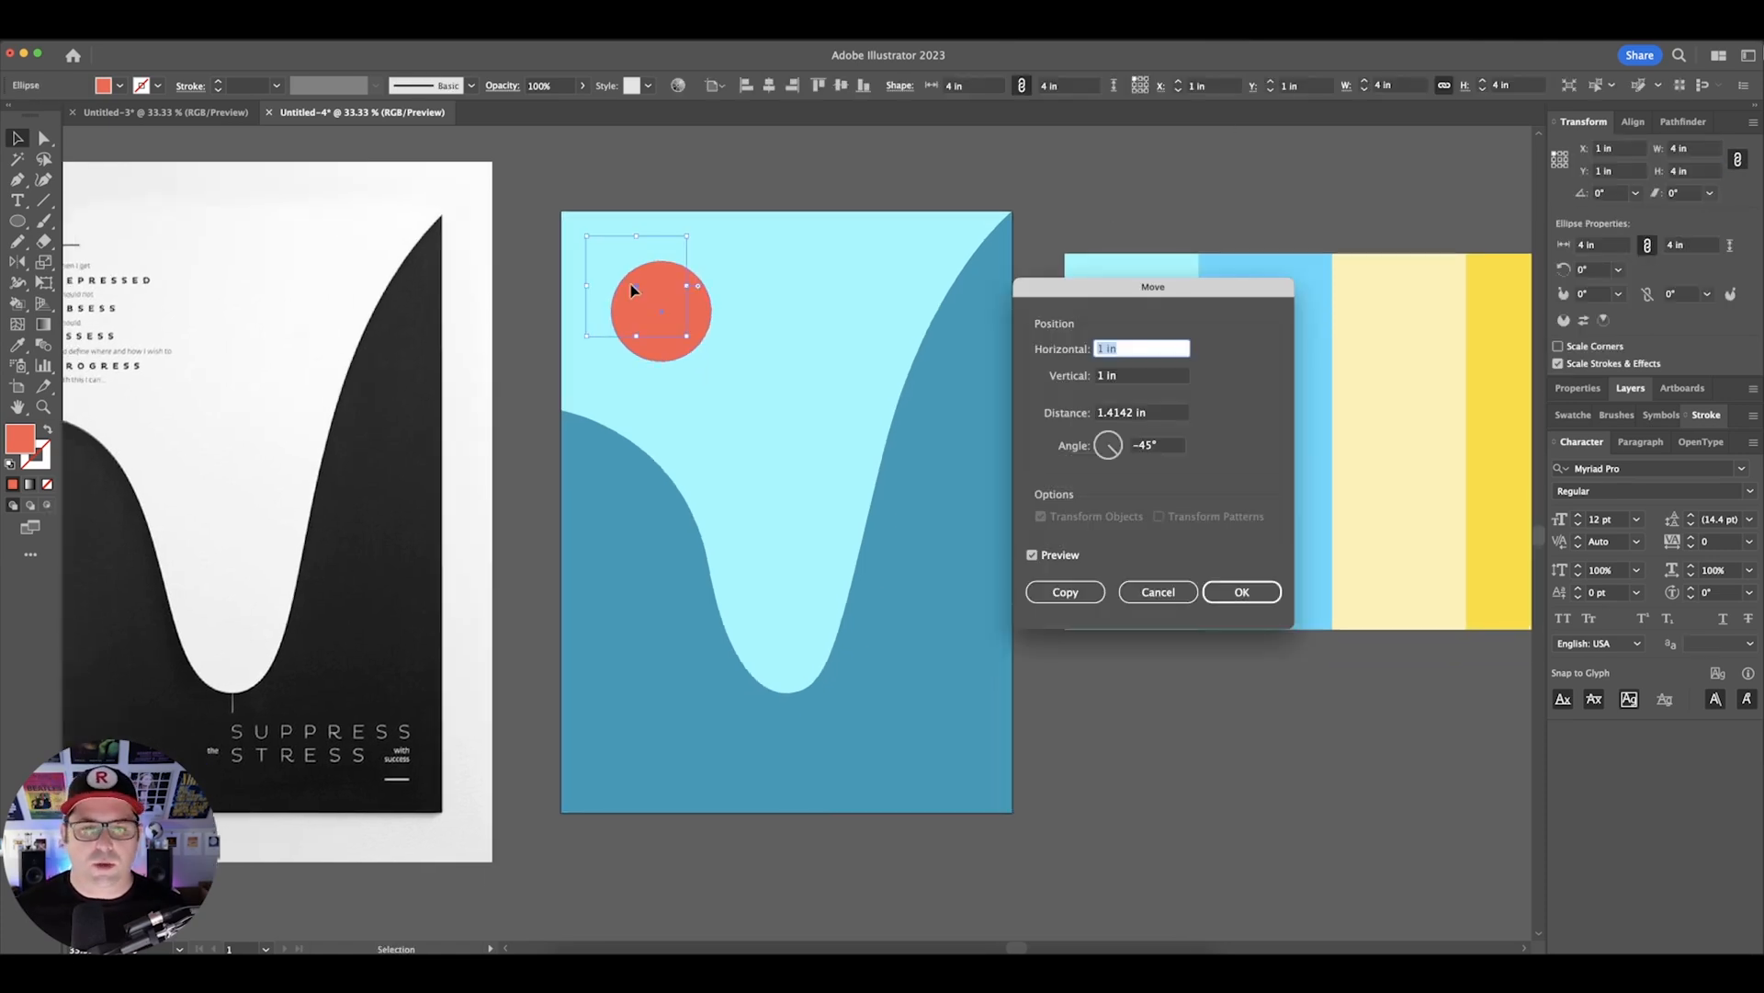
{"action": "key", "text": "Return"}
{"action": "left_click", "coordinate": [1098, 171]}
{"action": "left_click_drag", "start_coordinate": [1098, 171], "coordinate": [1192, 201]}
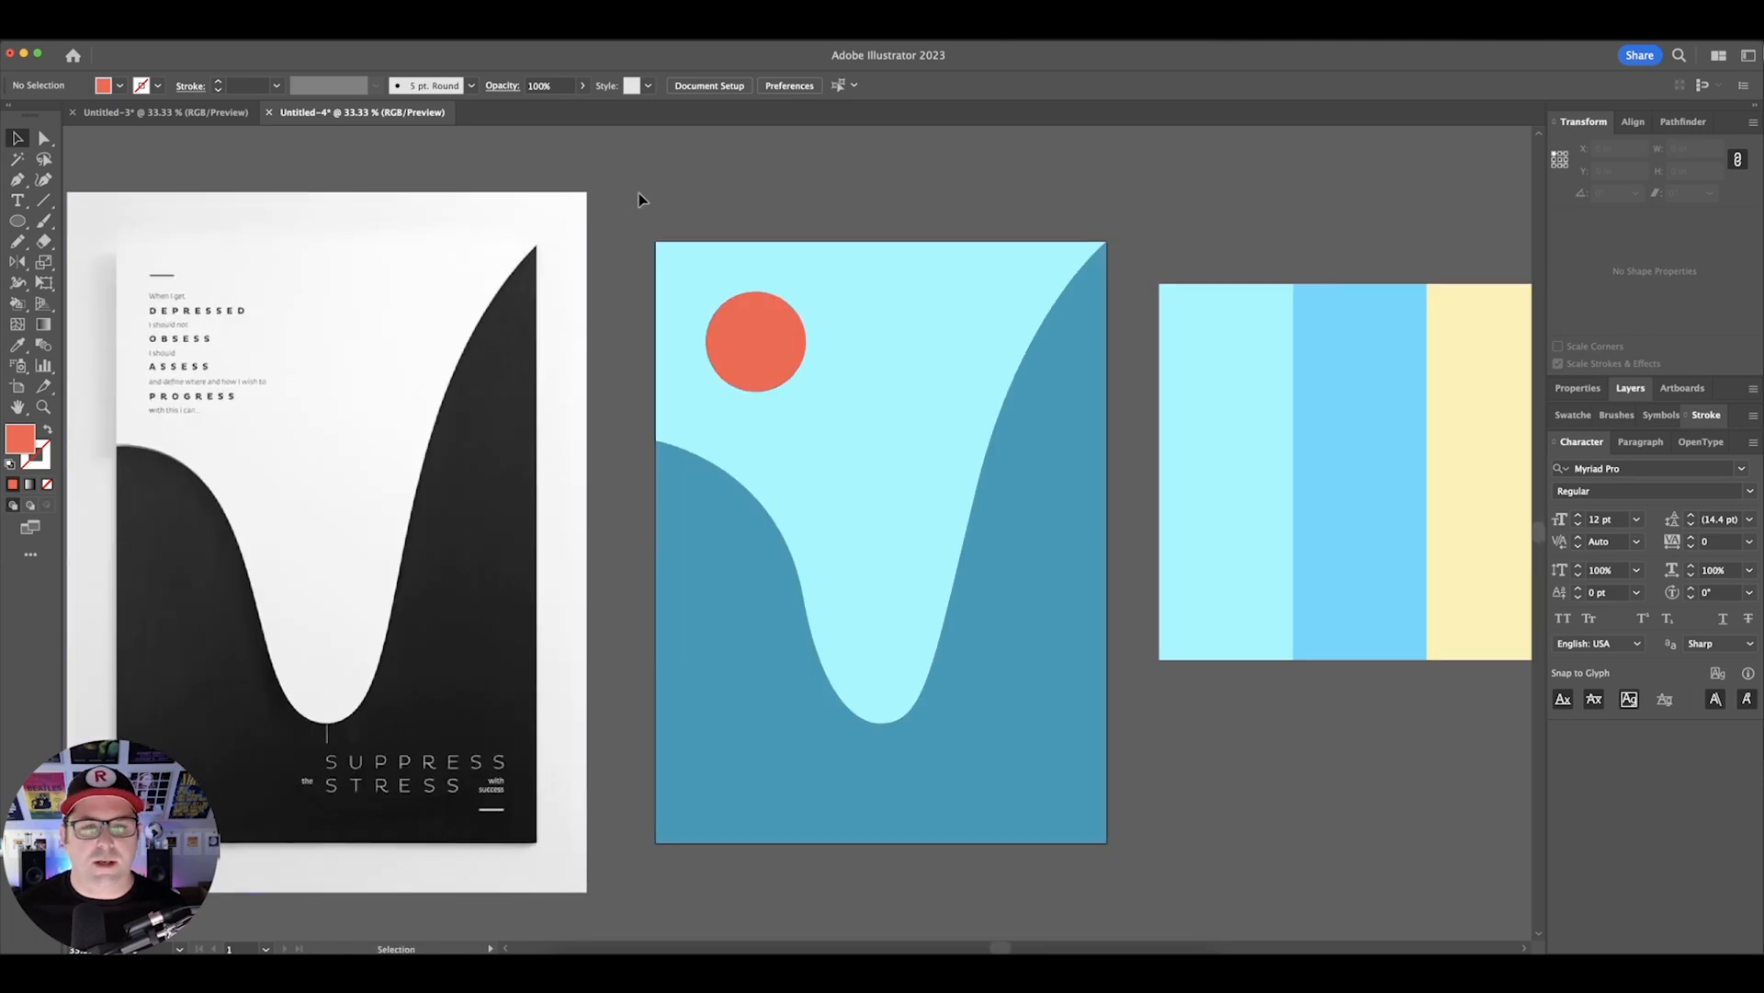
- Add the two-line text "ORANGE BEACH" in 12 pt Myriad Pro below the artboard
{"action": "left_click_drag", "start_coordinate": [638, 193], "coordinate": [688, 198]}
{"action": "left_click_drag", "start_coordinate": [907, 488], "coordinate": [852, 451]}
{"action": "left_click_drag", "start_coordinate": [815, 563], "coordinate": [764, 524]}
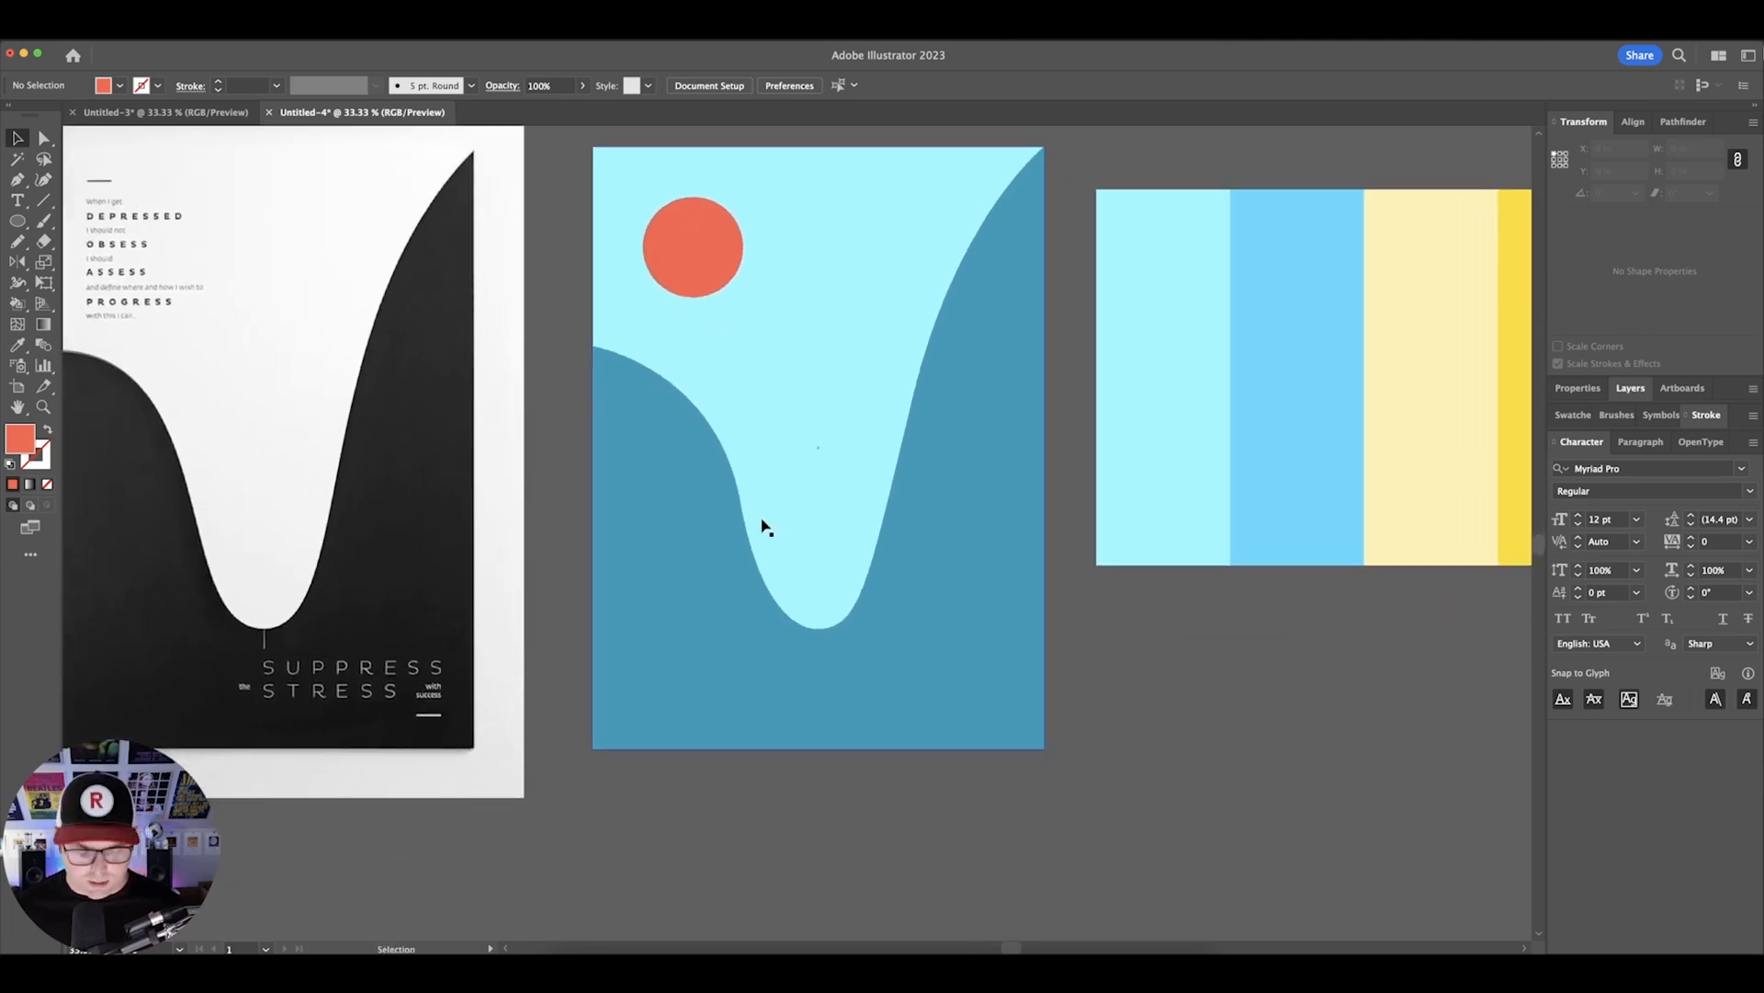
{"action": "key", "text": "t"}
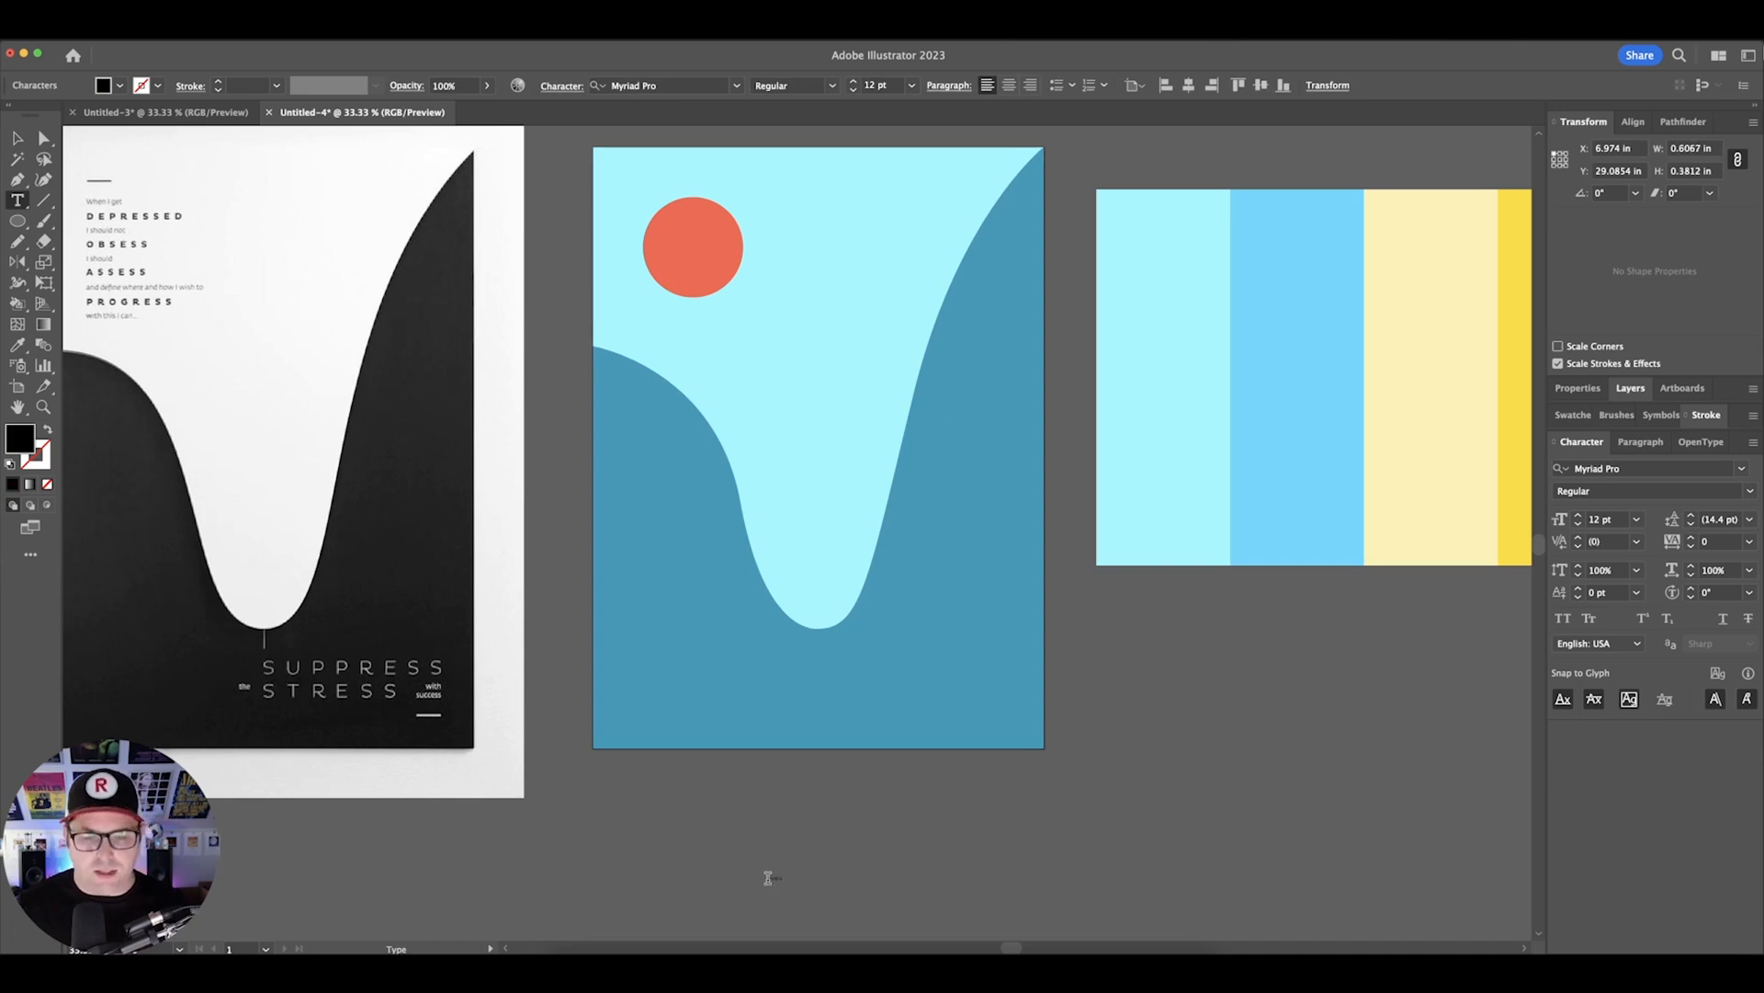
{"action": "left_click", "coordinate": [768, 877]}
{"action": "key", "text": "Escape"}
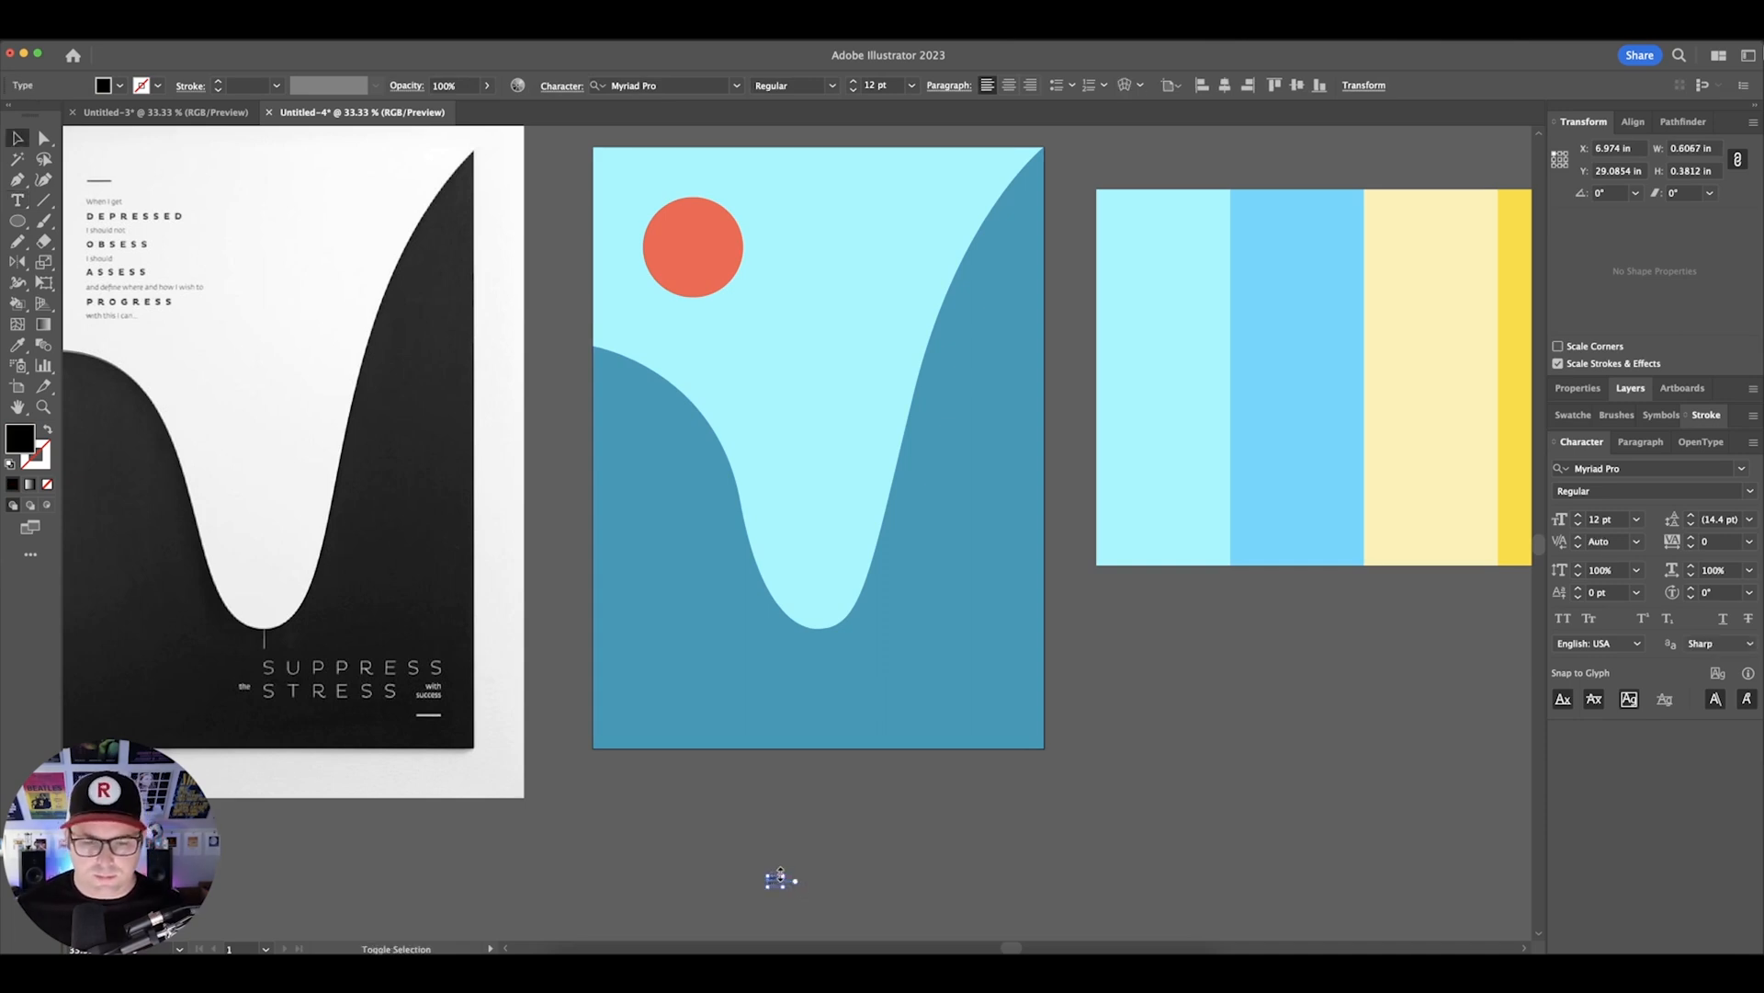
- Enlarge the title to about 163 pt in the poster's lower-left area and set its kerning to Optical
{"action": "left_click_drag", "start_coordinate": [786, 871], "coordinate": [976, 761]}
{"action": "key", "text": "t"}
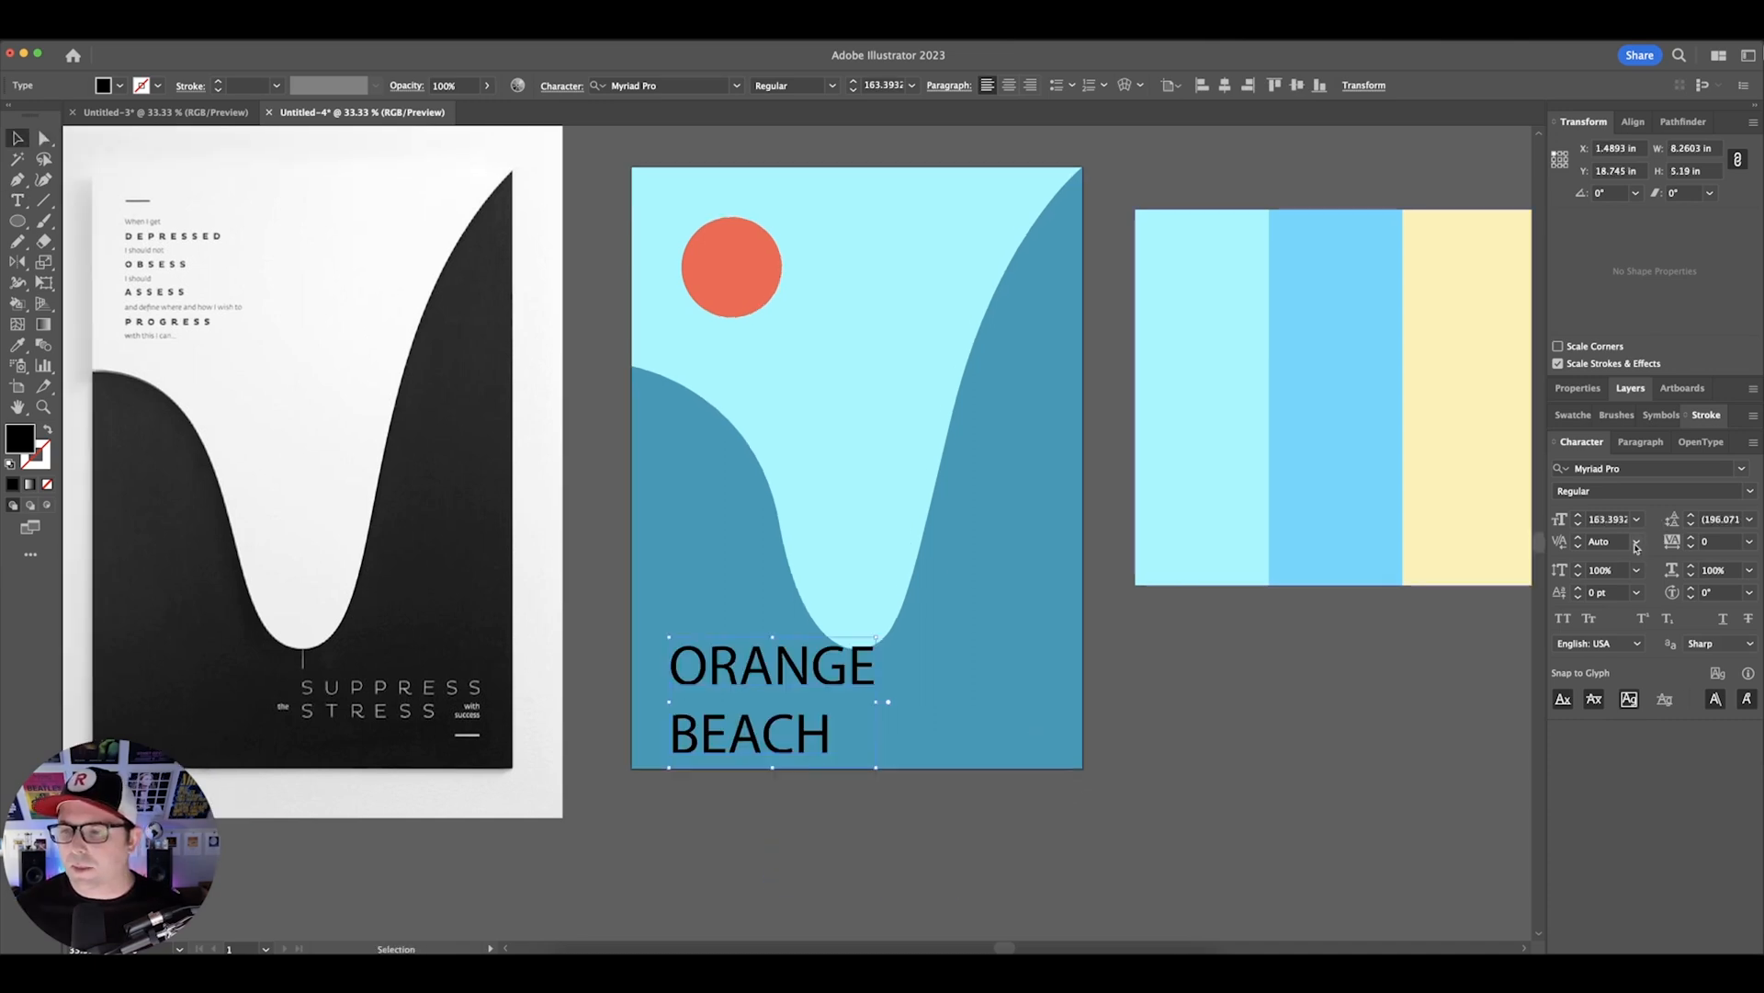
{"action": "left_click", "coordinate": [1635, 548]}
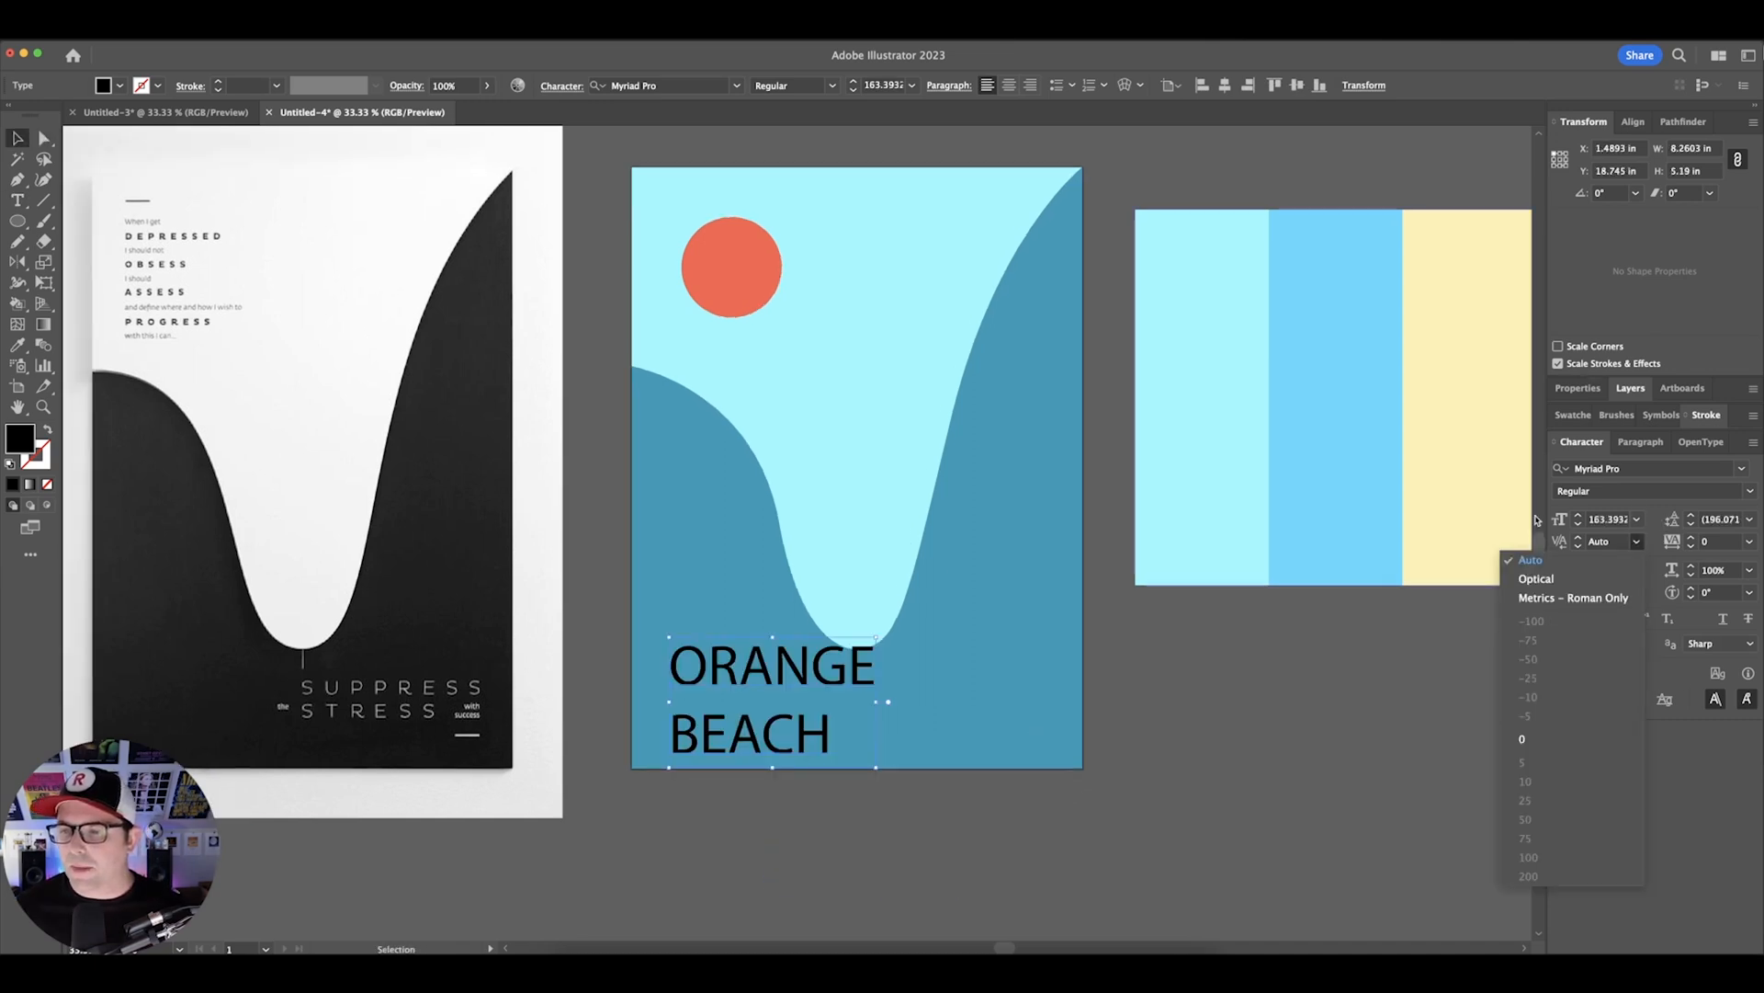
{"action": "left_click", "coordinate": [1599, 560]}
{"action": "left_click", "coordinate": [1107, 495]}
{"action": "left_click_drag", "start_coordinate": [841, 659], "coordinate": [861, 684]}
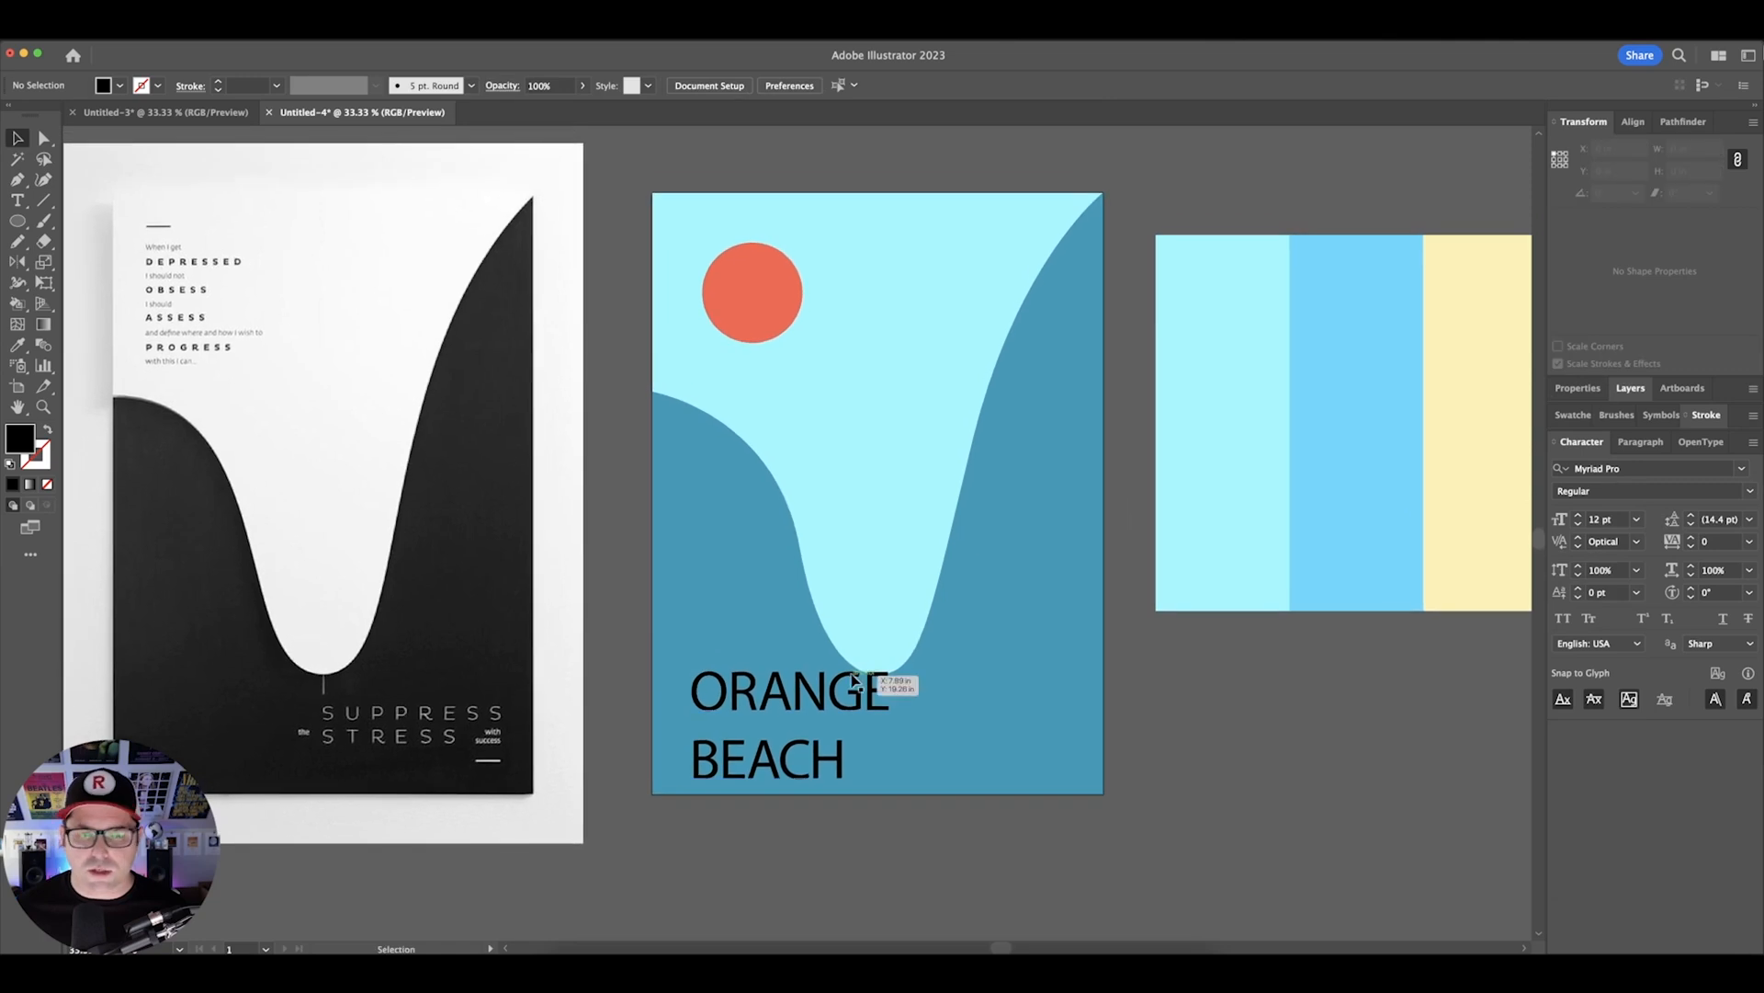
- Change the title's font to Water Fuel Rocket Regular and set its size to 140 pt
{"action": "left_click", "coordinate": [859, 685]}
{"action": "left_click", "coordinate": [738, 88]}
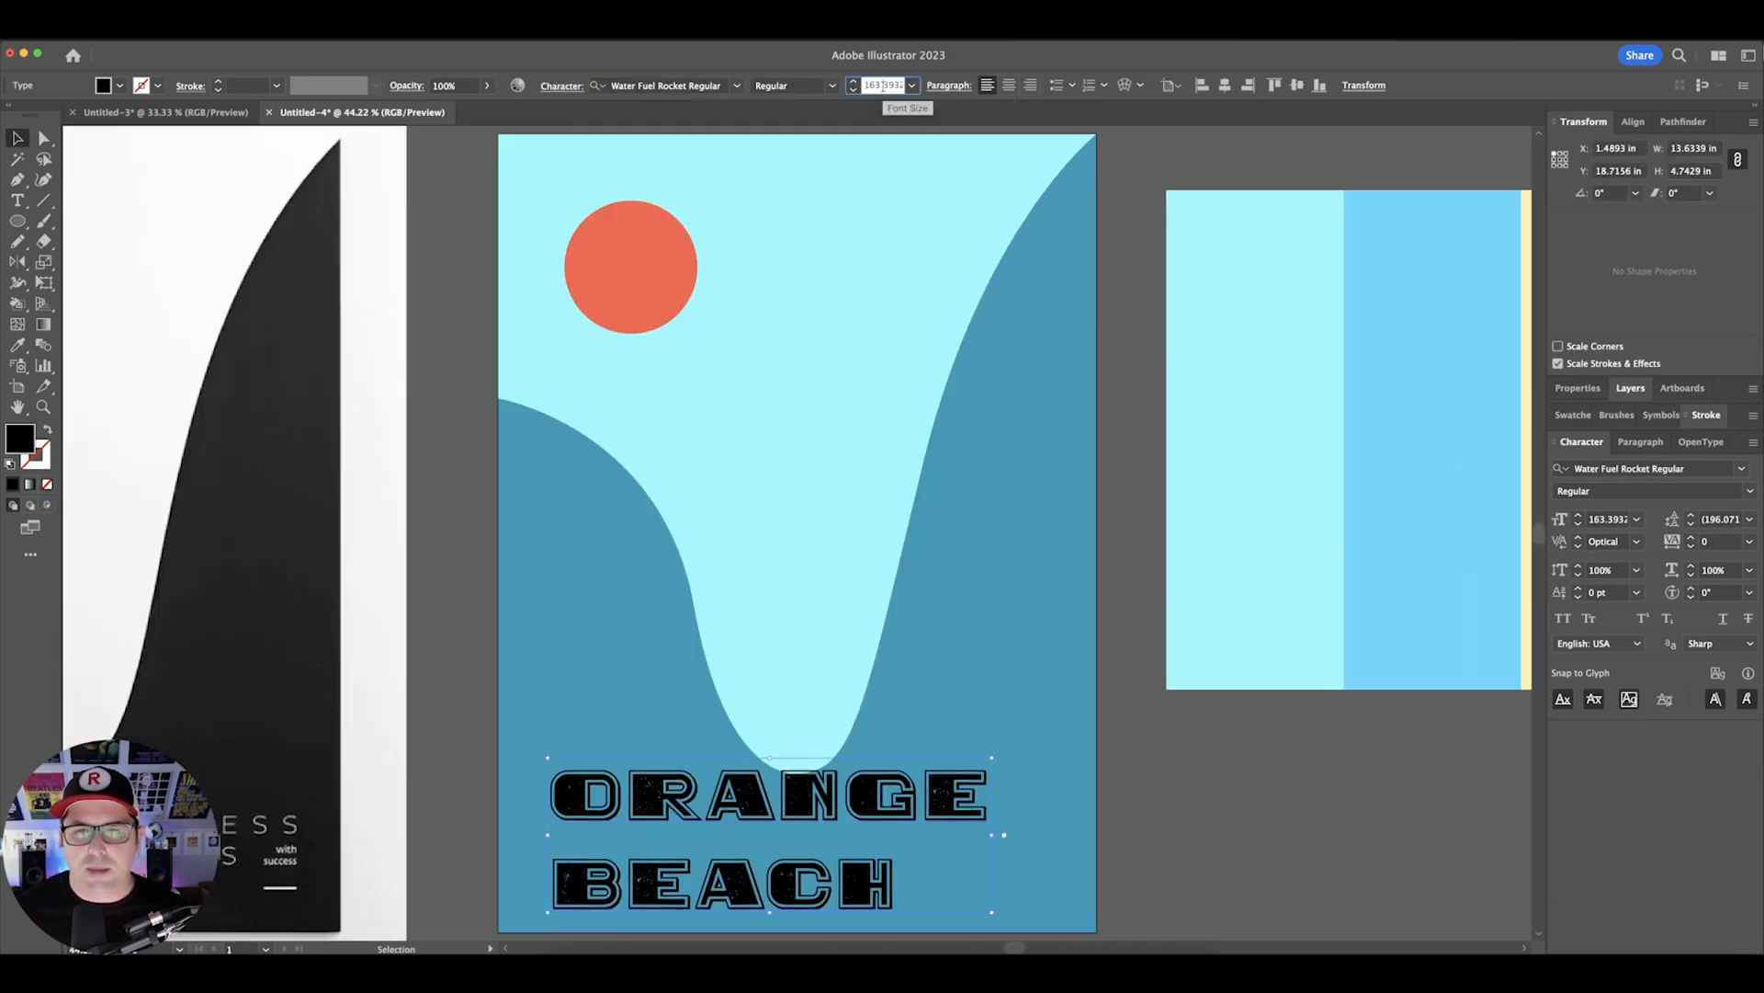
{"action": "type", "text": "140"}
{"action": "key", "text": "Return"}
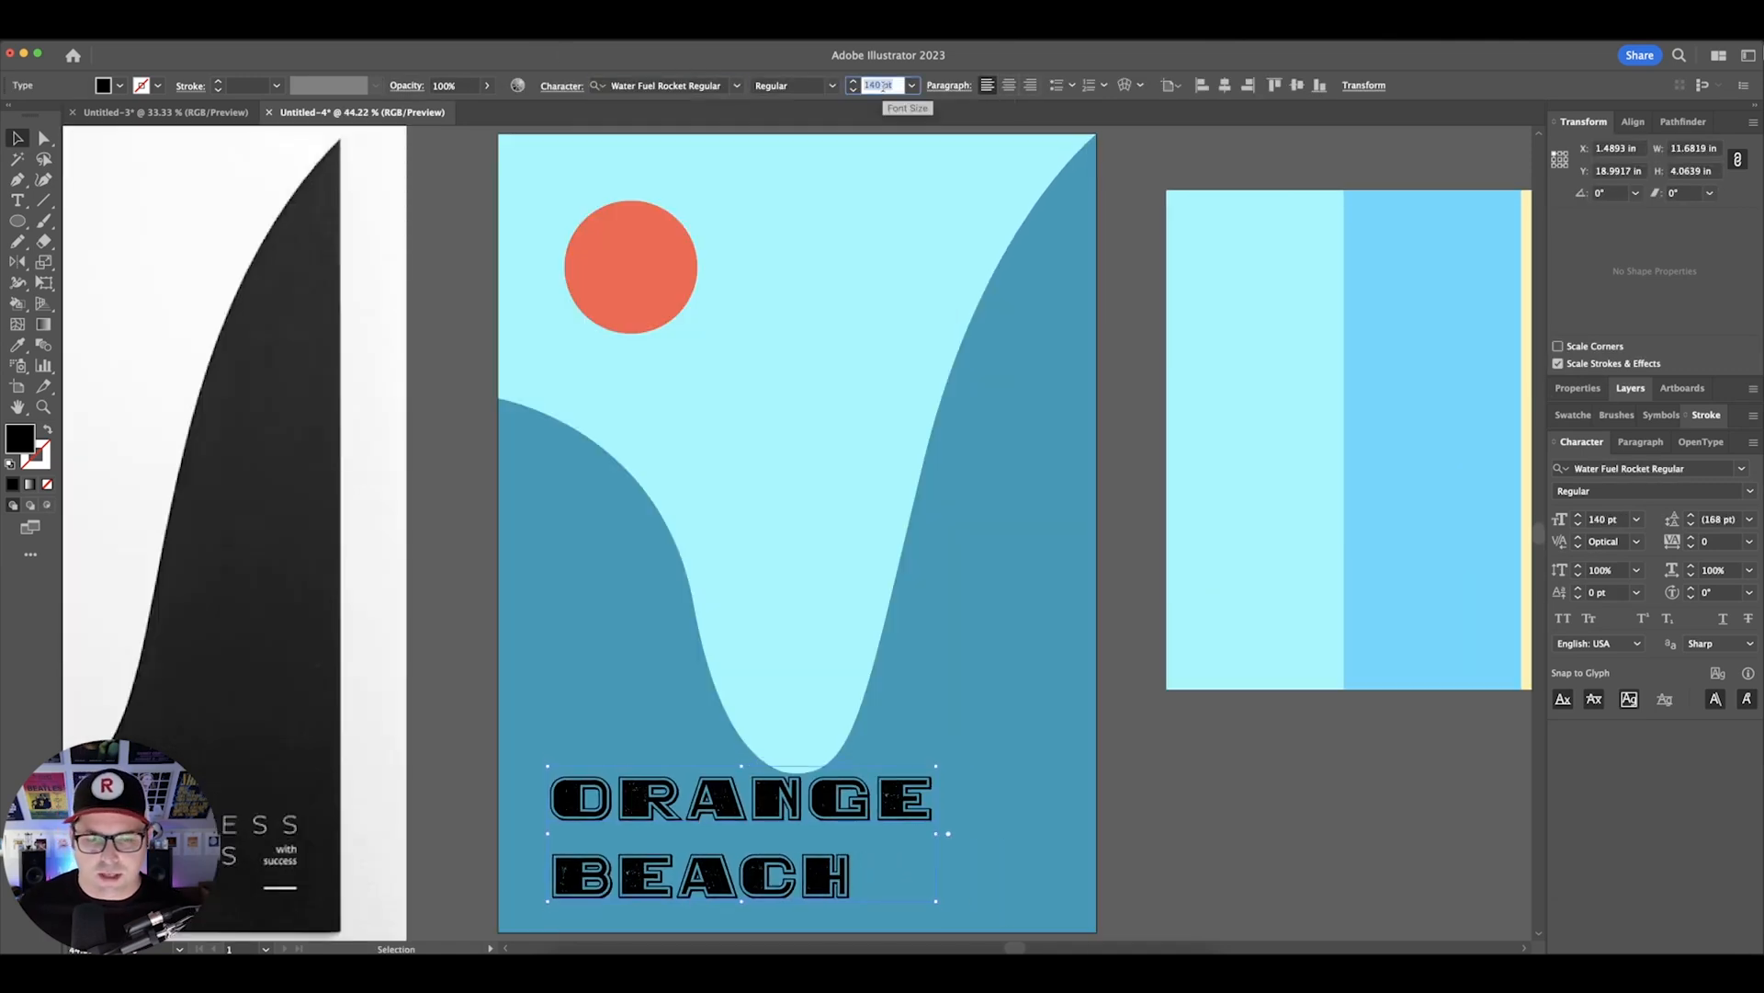
- Set the title's font size to 120 pt and tighten its leading to 100 pt
{"action": "type", "text": "120"}
{"action": "key", "text": "Return"}
{"action": "key", "text": "shift+Down"}
{"action": "key", "text": "shift+Up"}
{"action": "key", "text": "Return"}
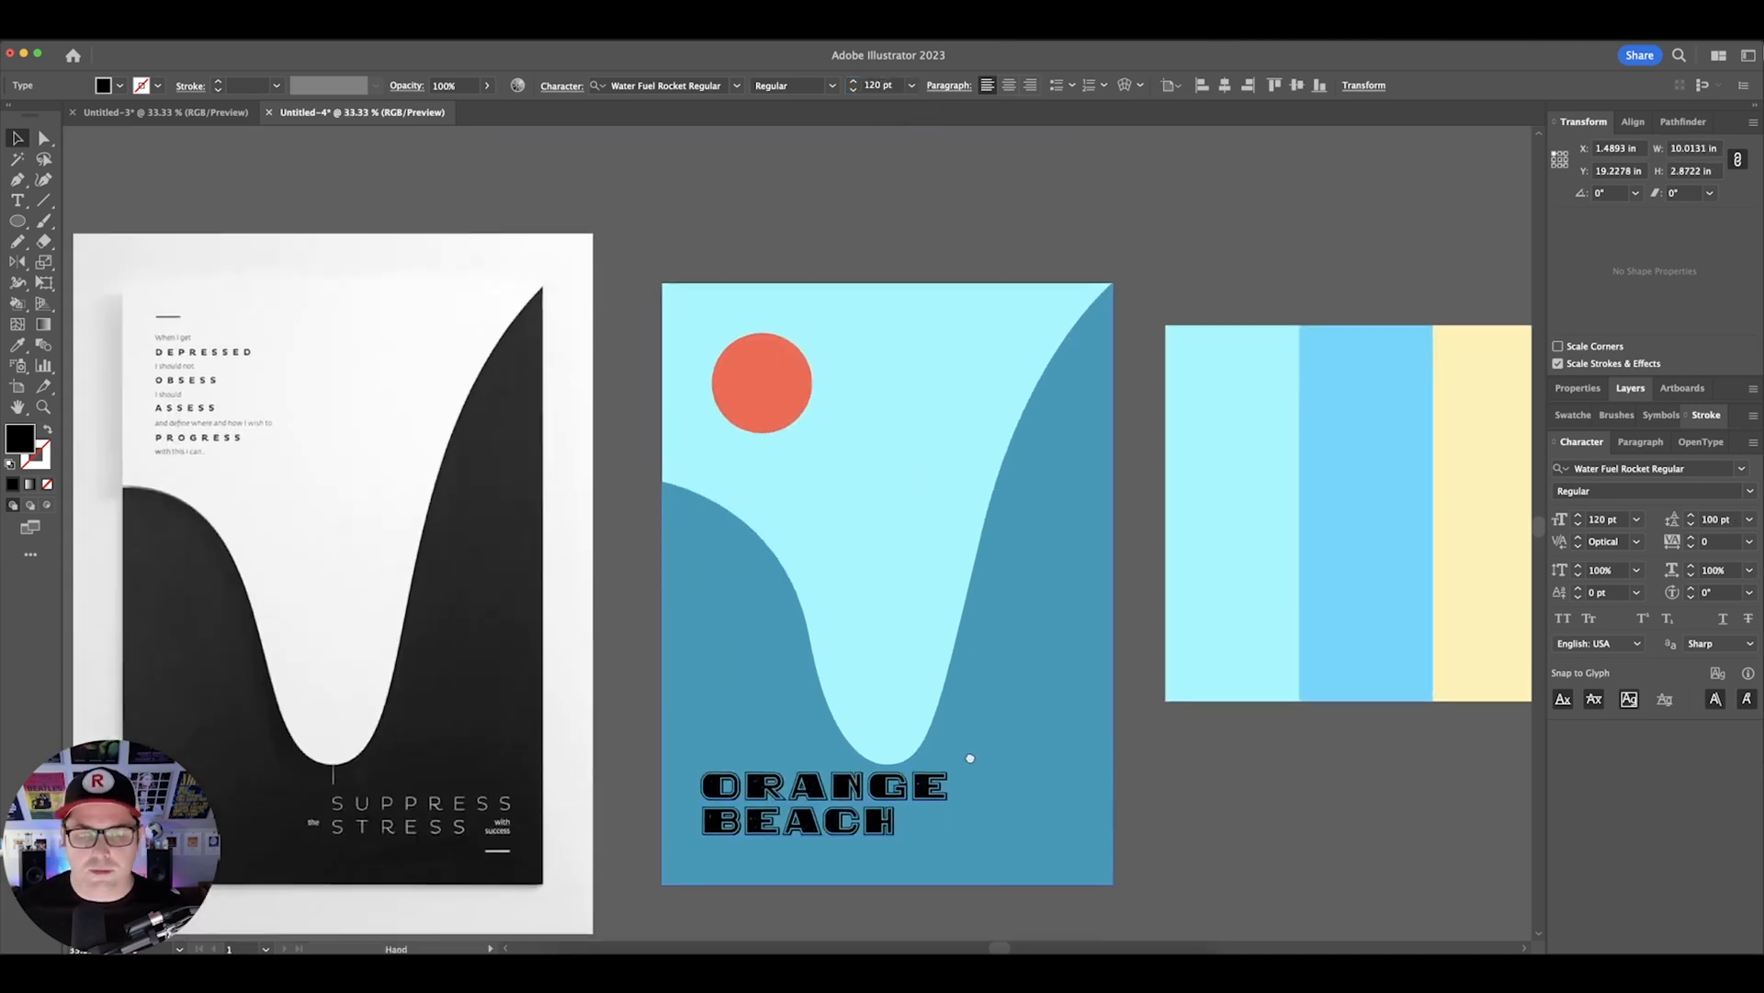
- Fill the ORANGE BEACH title with the palette's yellow
{"action": "left_click_drag", "start_coordinate": [971, 758], "coordinate": [1024, 731]}
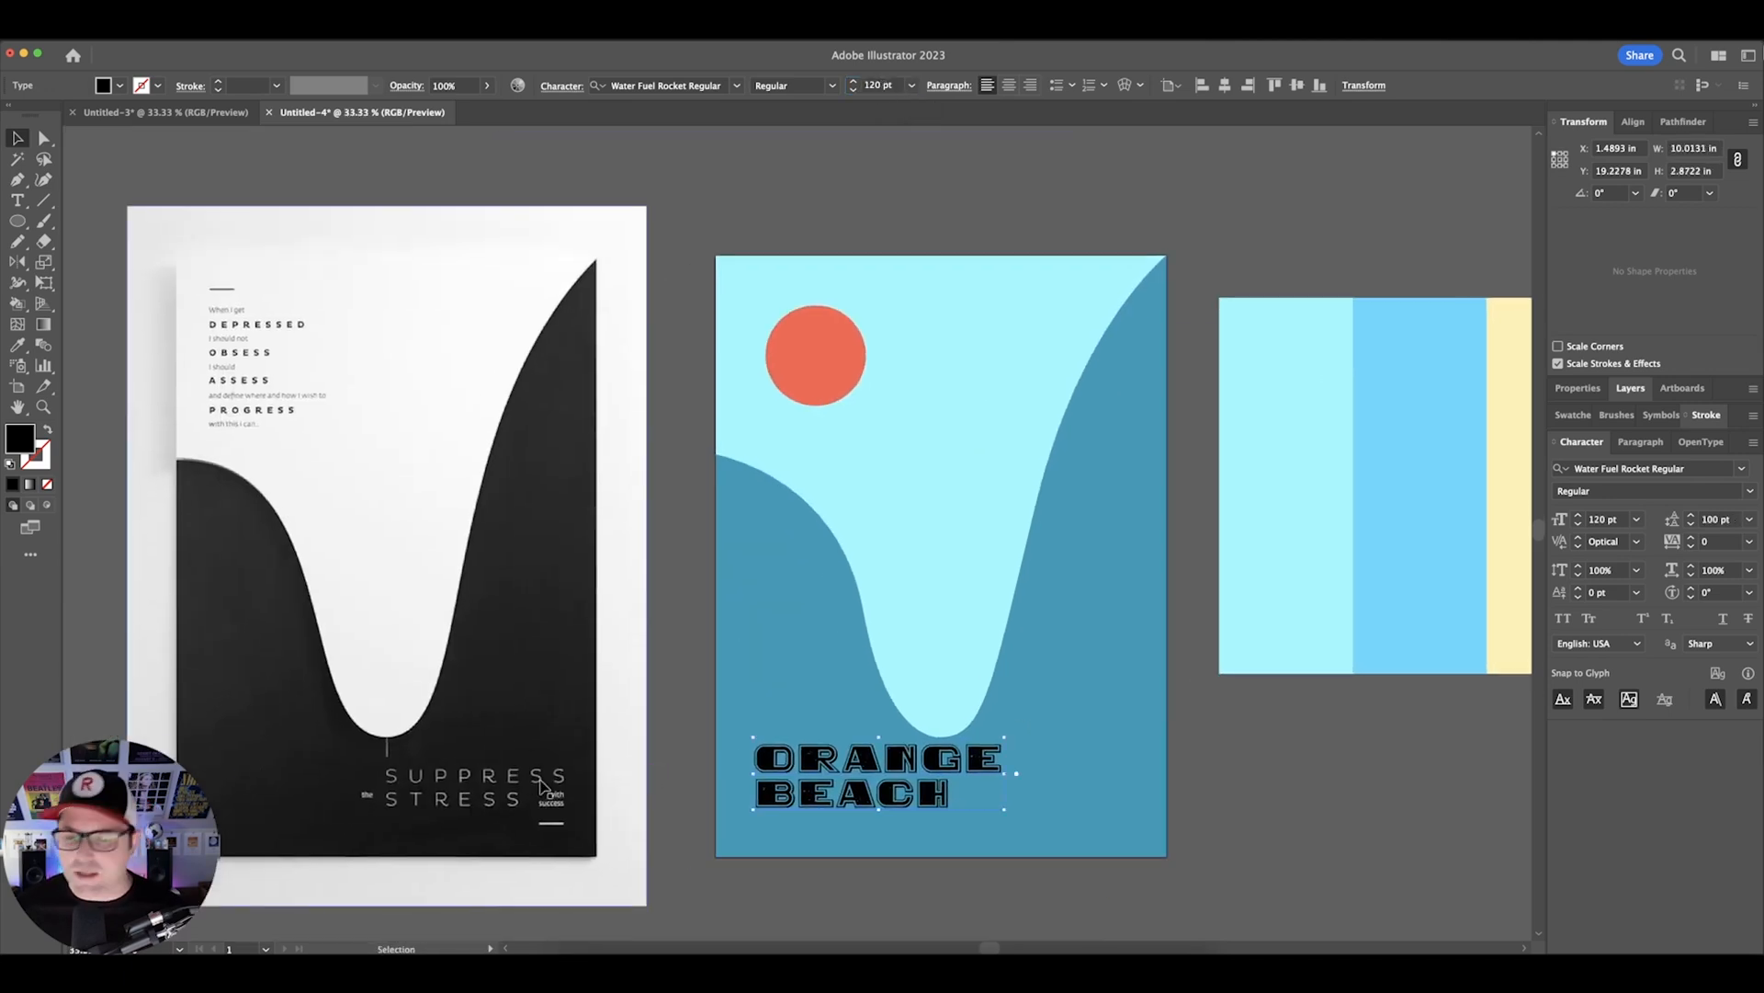
{"action": "left_click", "coordinate": [681, 731]}
{"action": "scroll", "coordinate": [698, 736], "scroll_direction": "right", "scroll_amount": 2}
{"action": "left_click", "coordinate": [833, 770]}
{"action": "scroll", "coordinate": [809, 772], "scroll_direction": "right", "scroll_amount": 3}
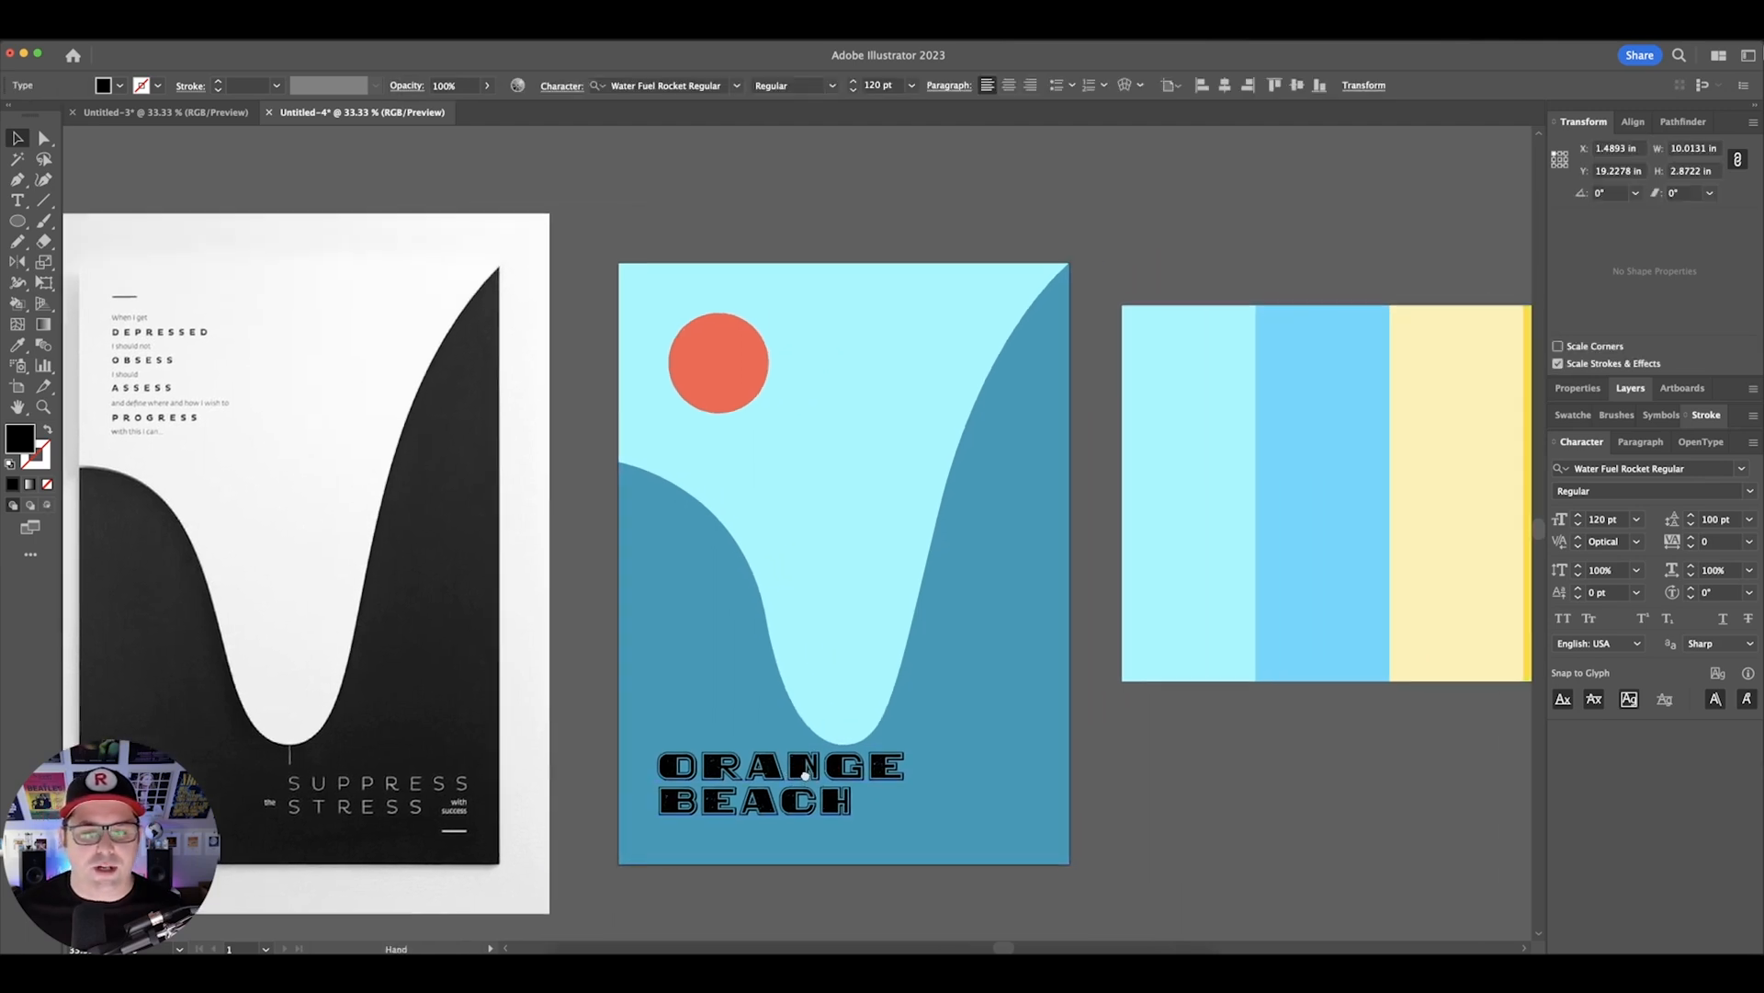
{"action": "scroll", "coordinate": [777, 779], "scroll_direction": "up", "scroll_amount": 2}
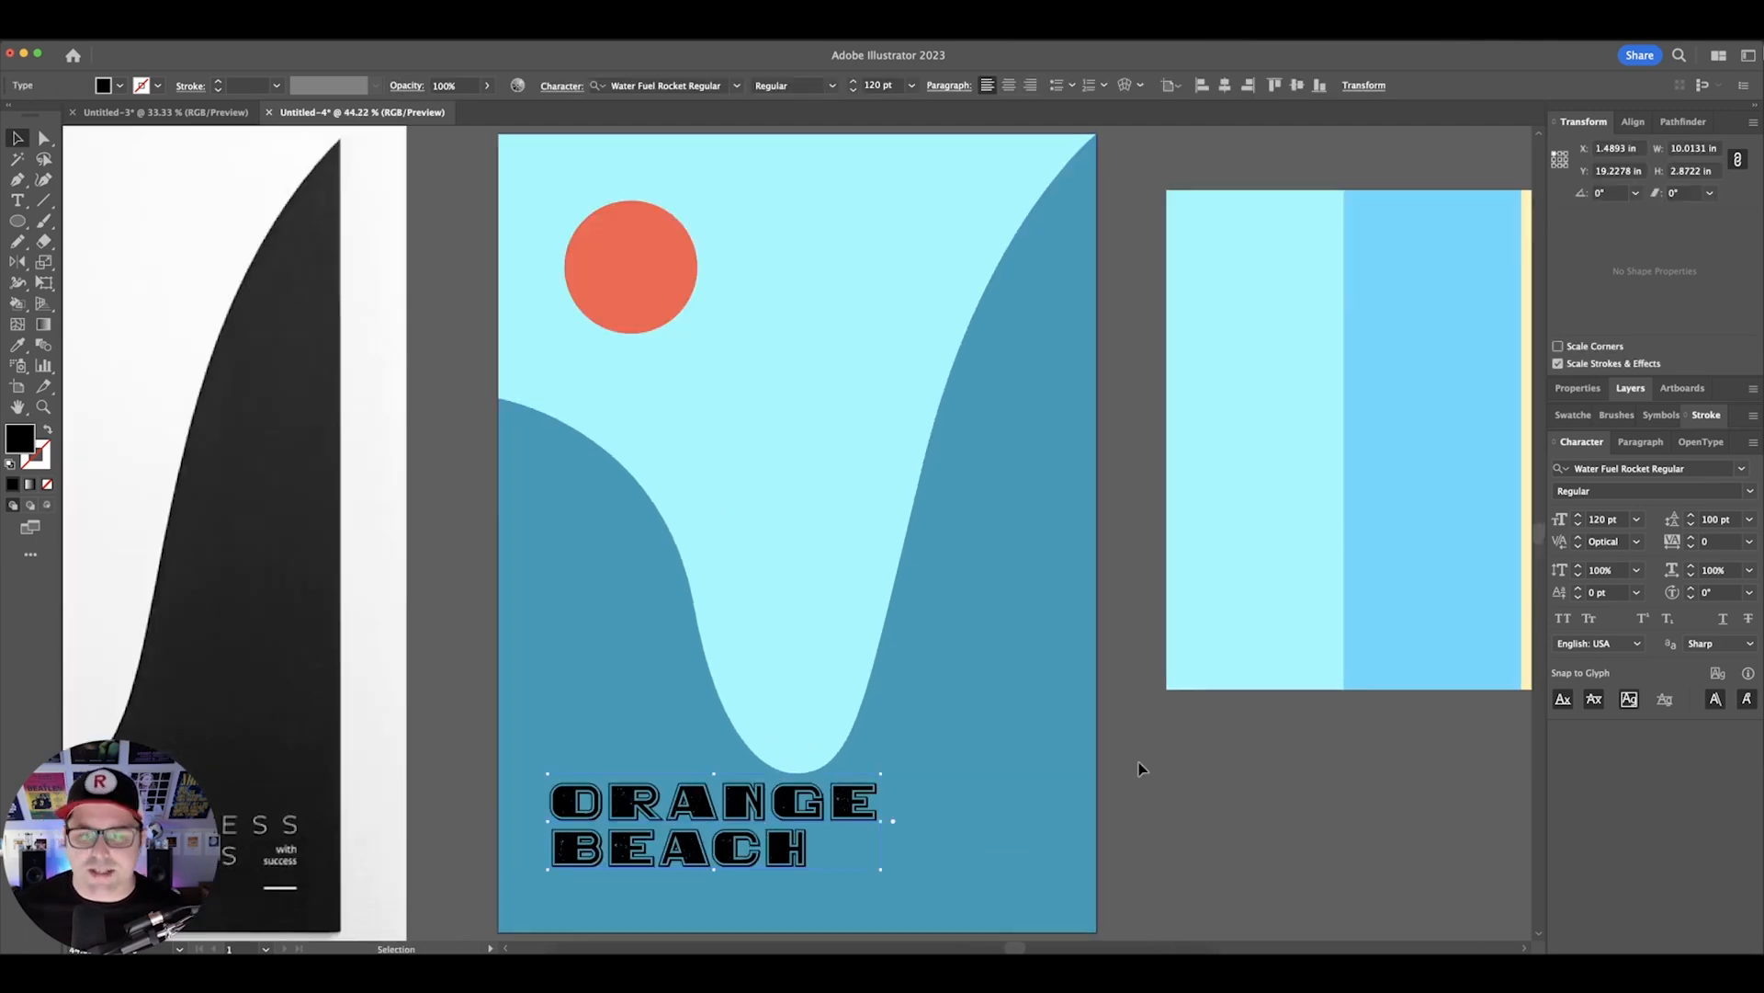
{"action": "scroll", "coordinate": [1210, 756], "scroll_direction": "down", "scroll_amount": 2}
{"action": "scroll", "coordinate": [1222, 752], "scroll_direction": "right", "scroll_amount": 2}
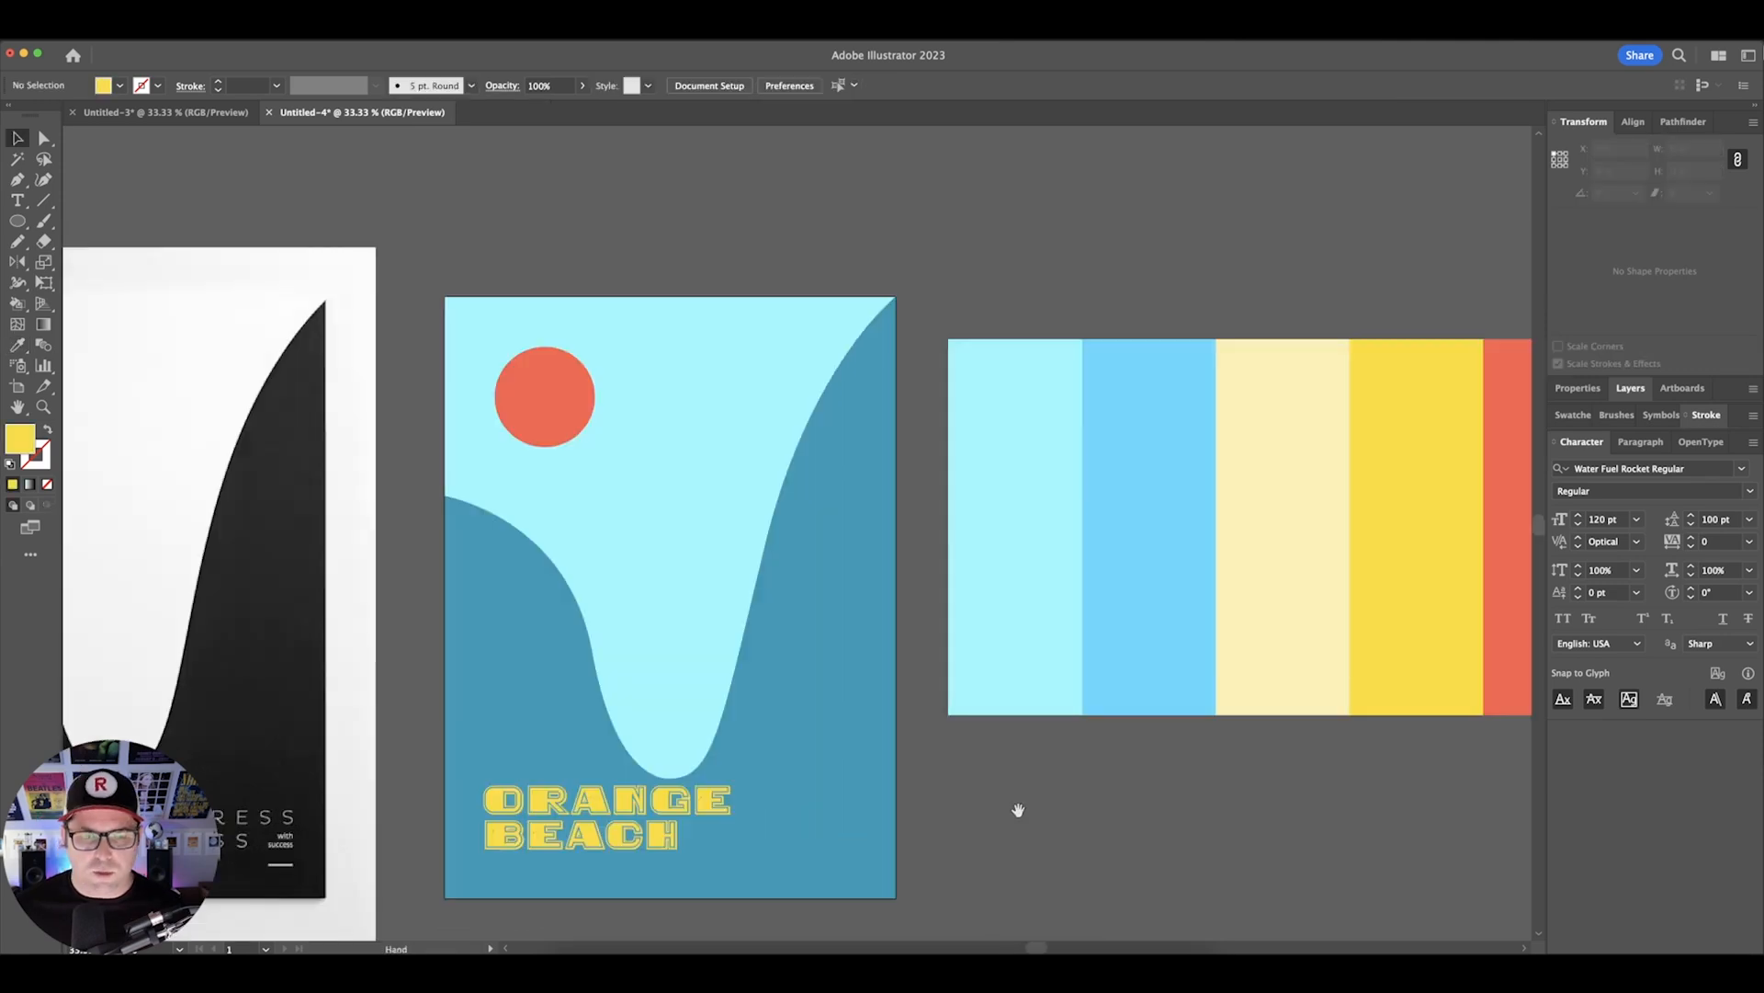
- Try filling the coral circle with the palette's yellow
{"action": "scroll", "coordinate": [997, 795], "scroll_direction": "down", "scroll_amount": 2}
{"action": "left_click", "coordinate": [666, 809]}
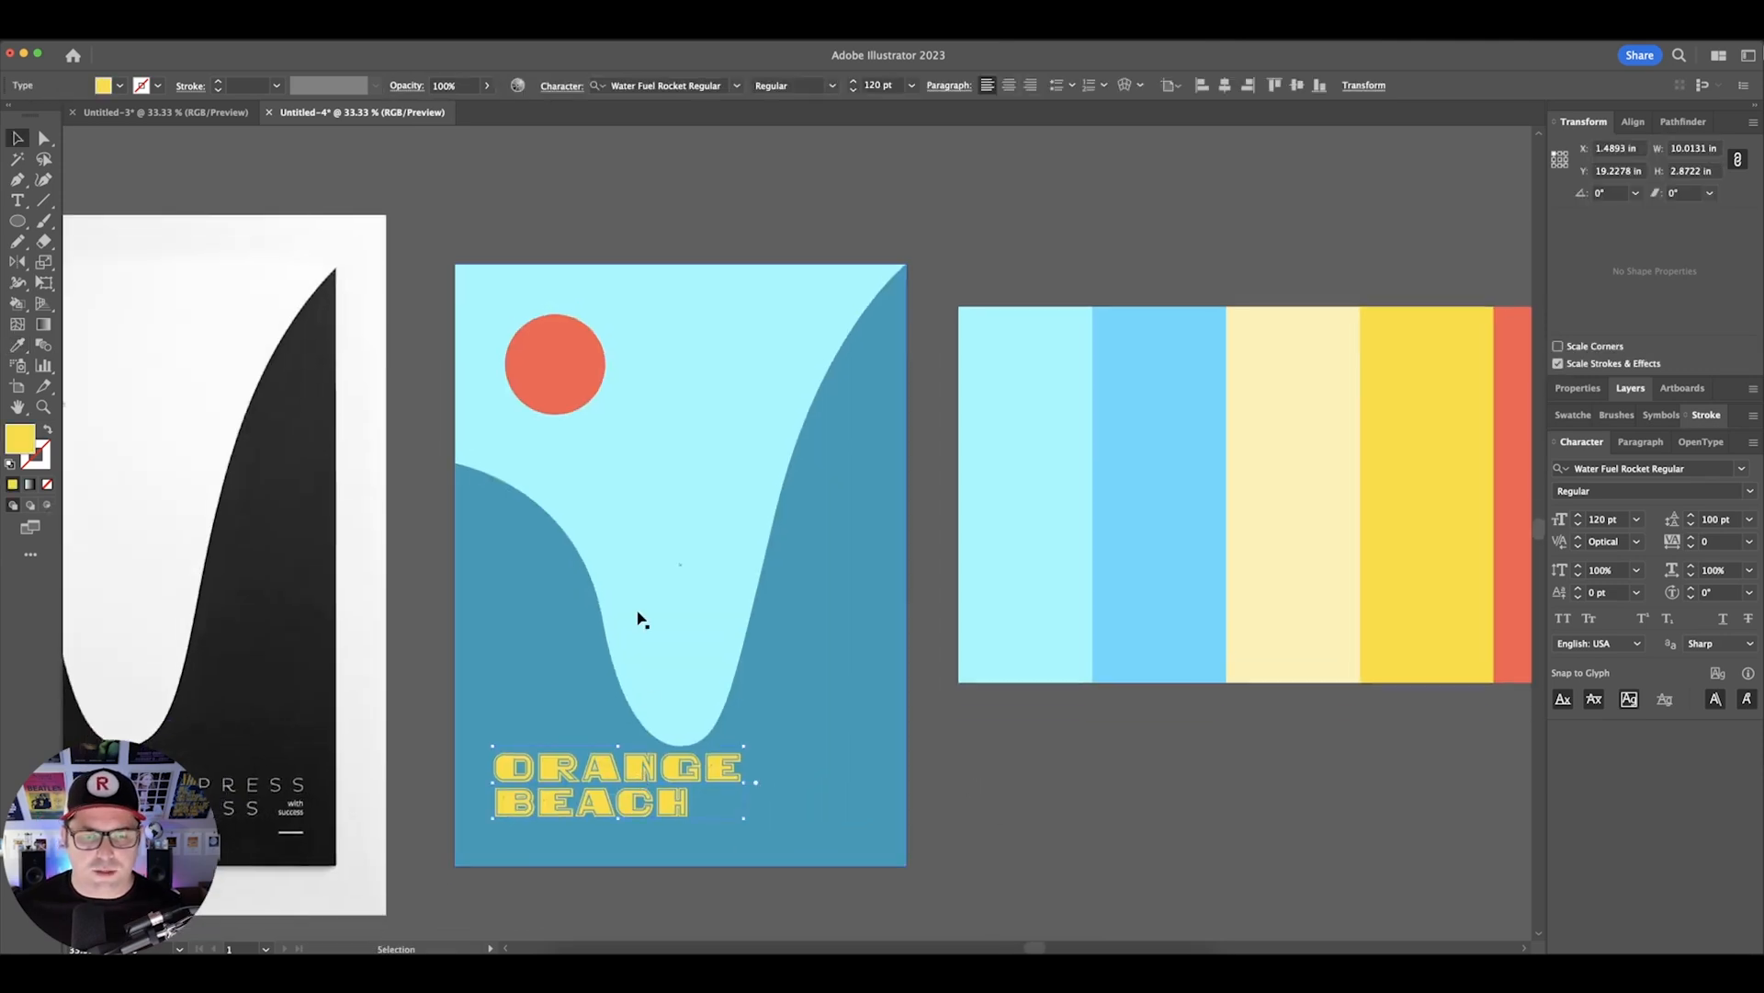
{"action": "left_click", "coordinate": [572, 382]}
{"action": "key", "text": "i"}
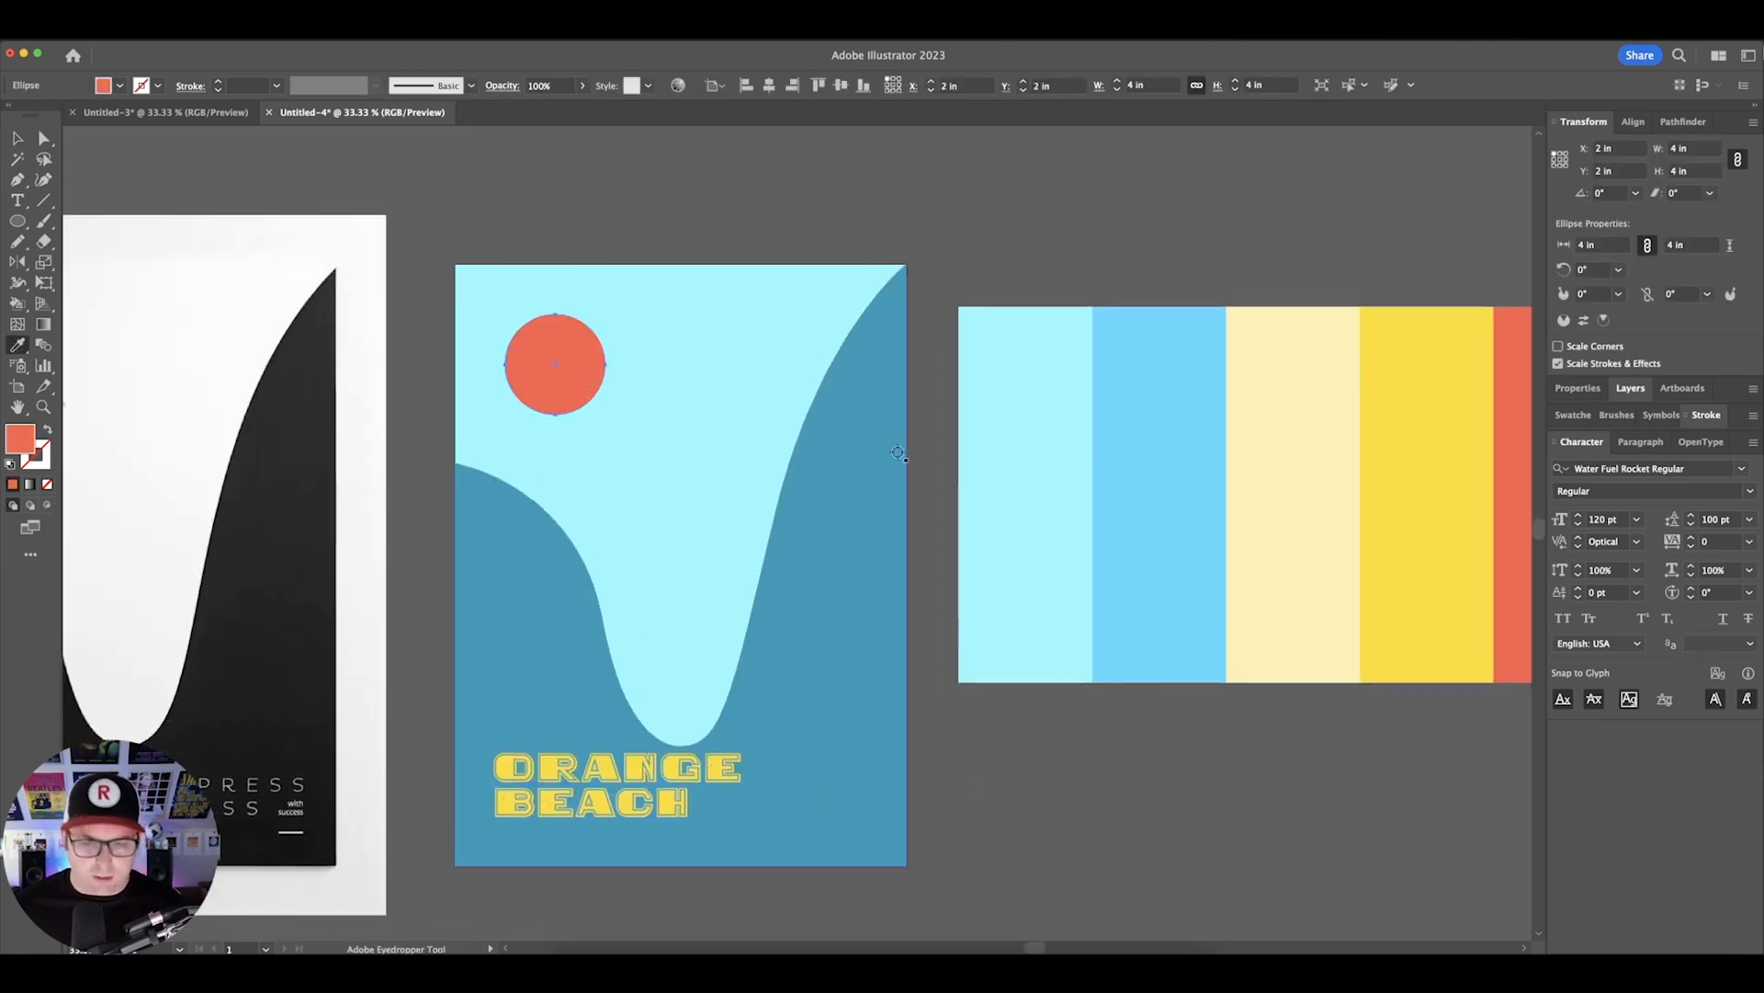
{"action": "left_click", "coordinate": [1406, 441]}
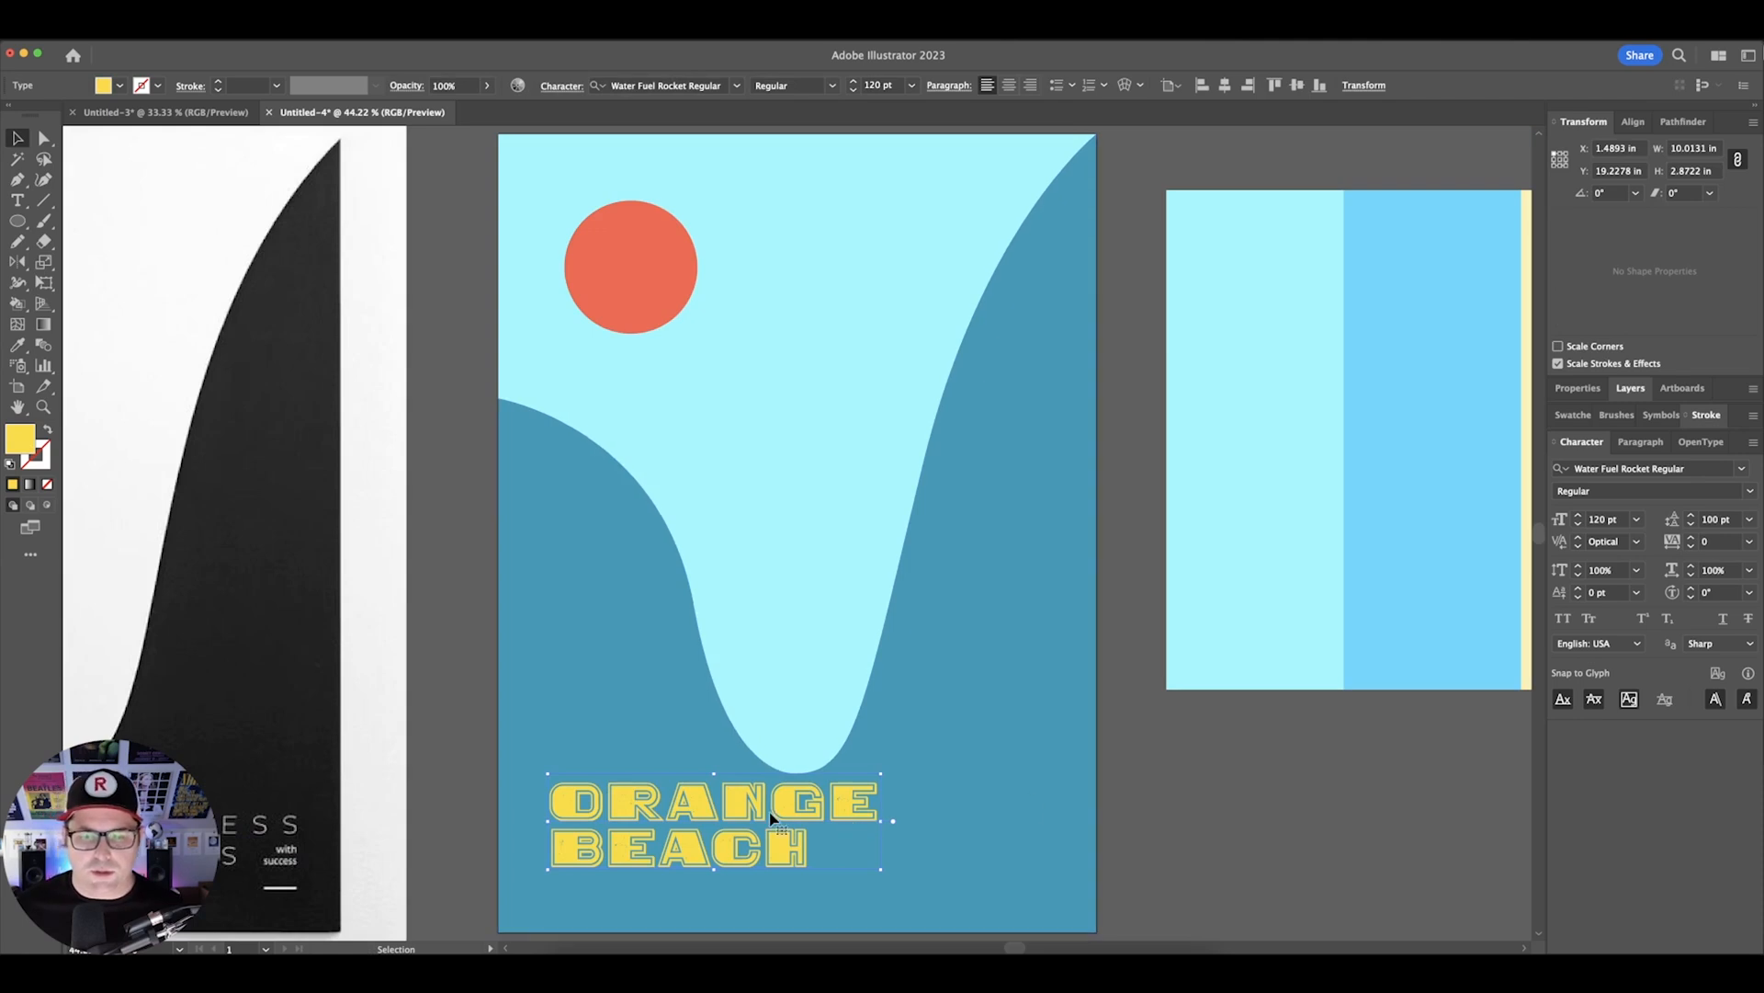
- Right-align the title's text lines and place the title against the artboard's right edge
{"action": "left_click_drag", "start_coordinate": [770, 816], "coordinate": [931, 816]}
{"action": "left_click", "coordinate": [1031, 84]}
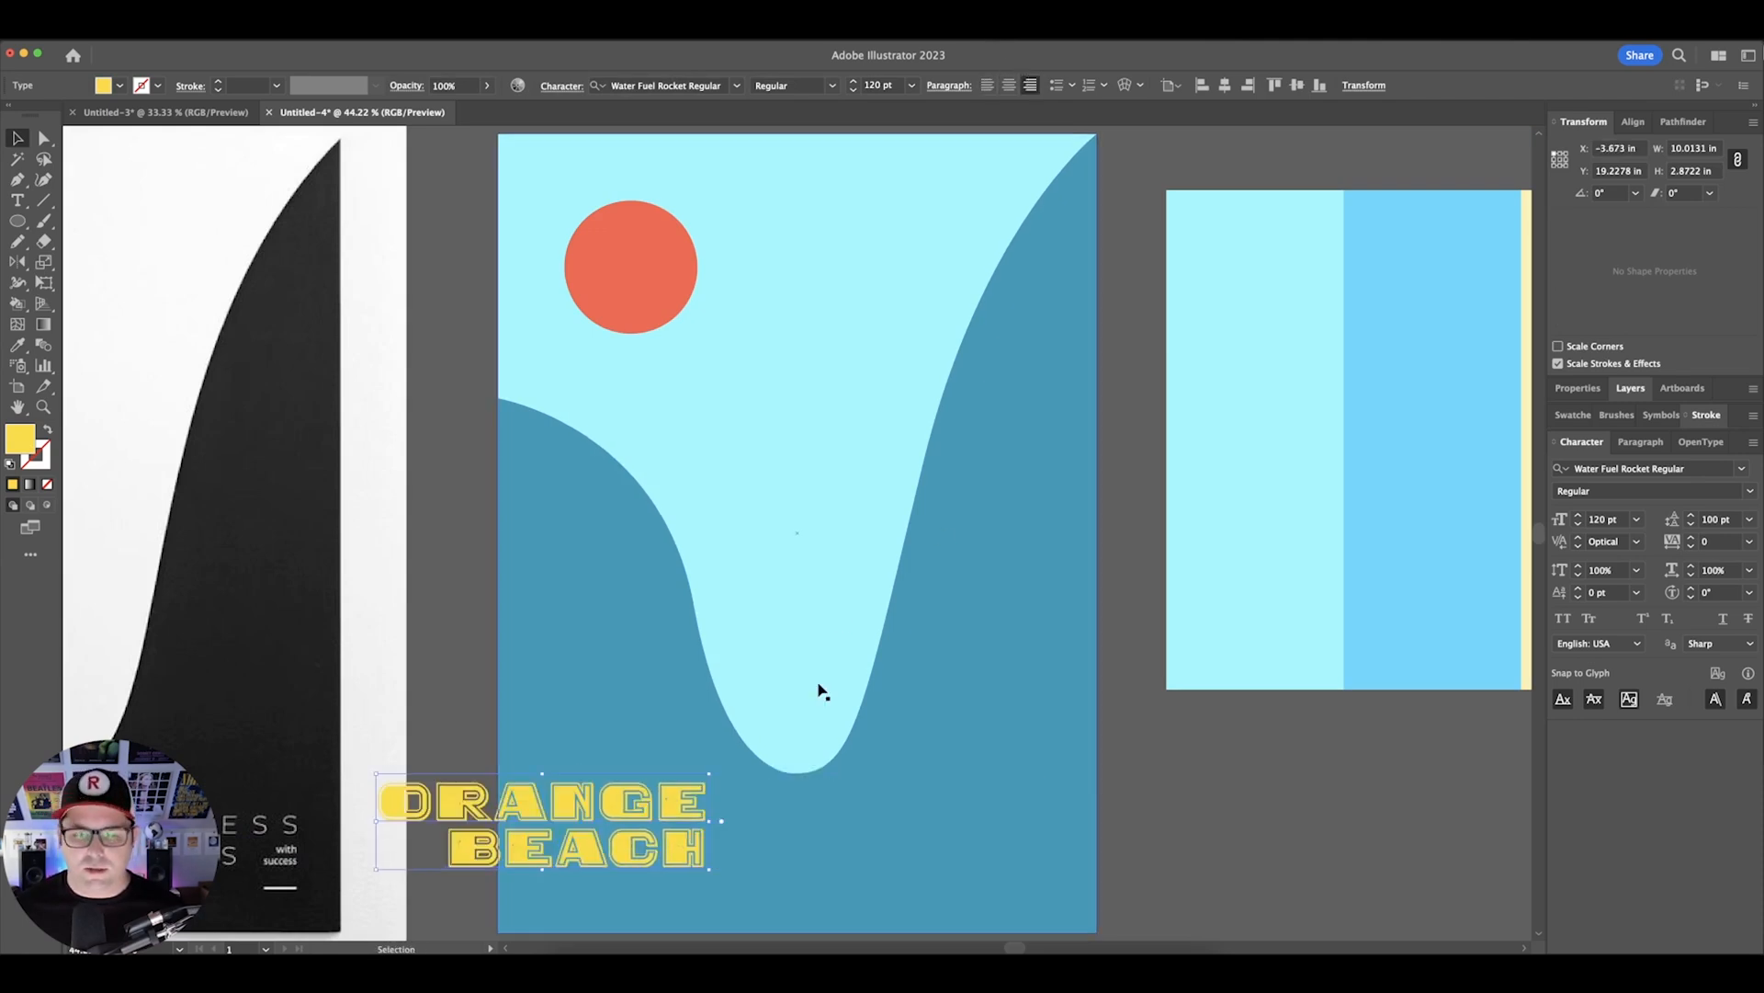
{"action": "left_click_drag", "start_coordinate": [623, 806], "coordinate": [1069, 741]}
{"action": "left_click_drag", "start_coordinate": [1039, 630], "coordinate": [1058, 670]}
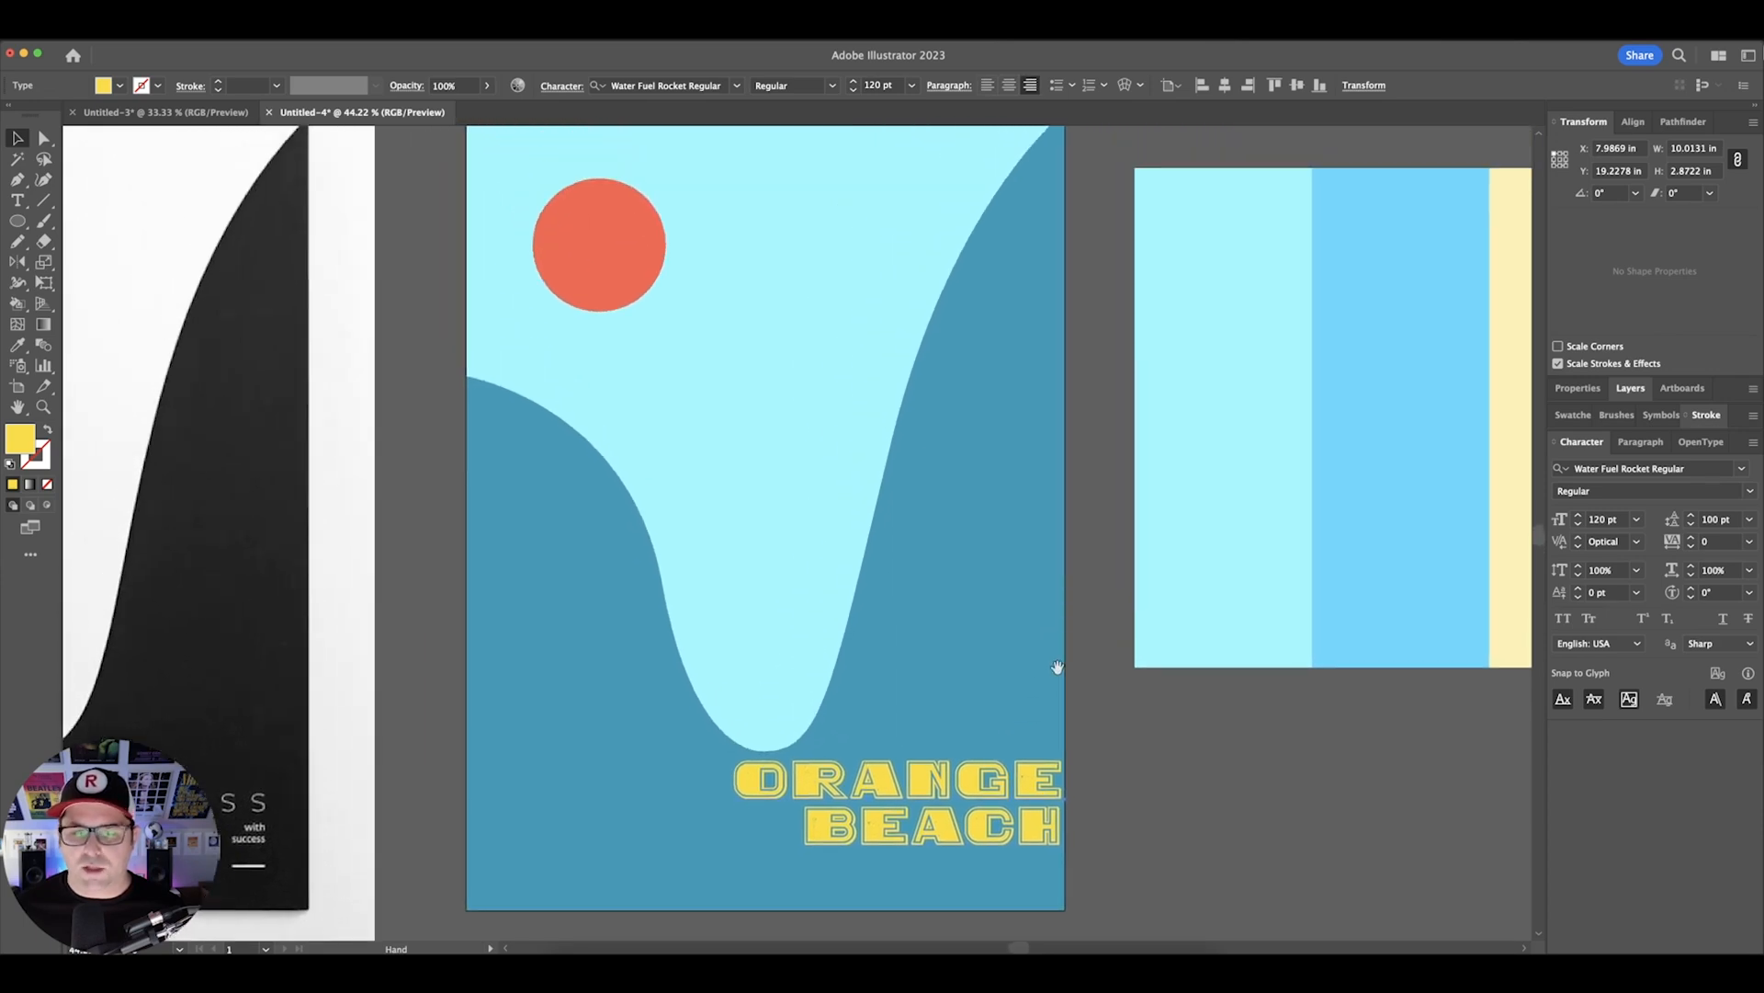
- Change the curved shape's fill to a deeper blue, hex 1571b7
{"action": "scroll", "coordinate": [855, 444], "scroll_direction": "up", "scroll_amount": 2}
{"action": "left_click", "coordinate": [849, 425]}
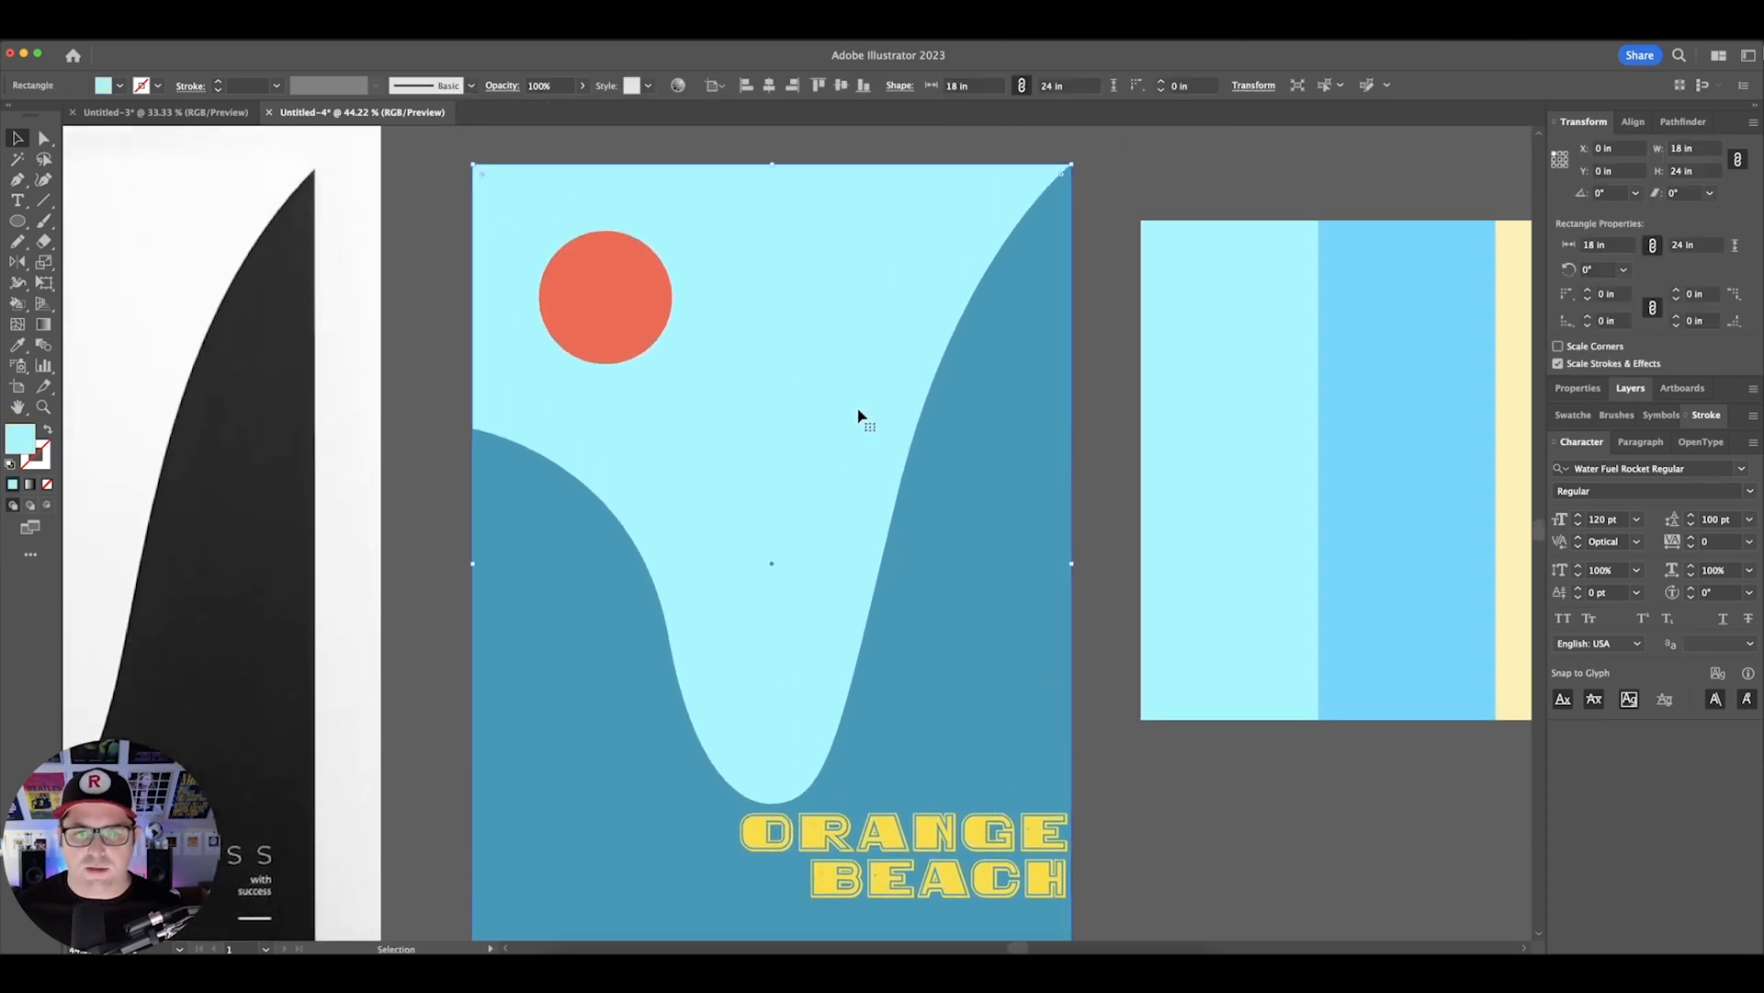
{"action": "left_click", "coordinate": [1021, 535]}
{"action": "key", "text": "super+minus"}
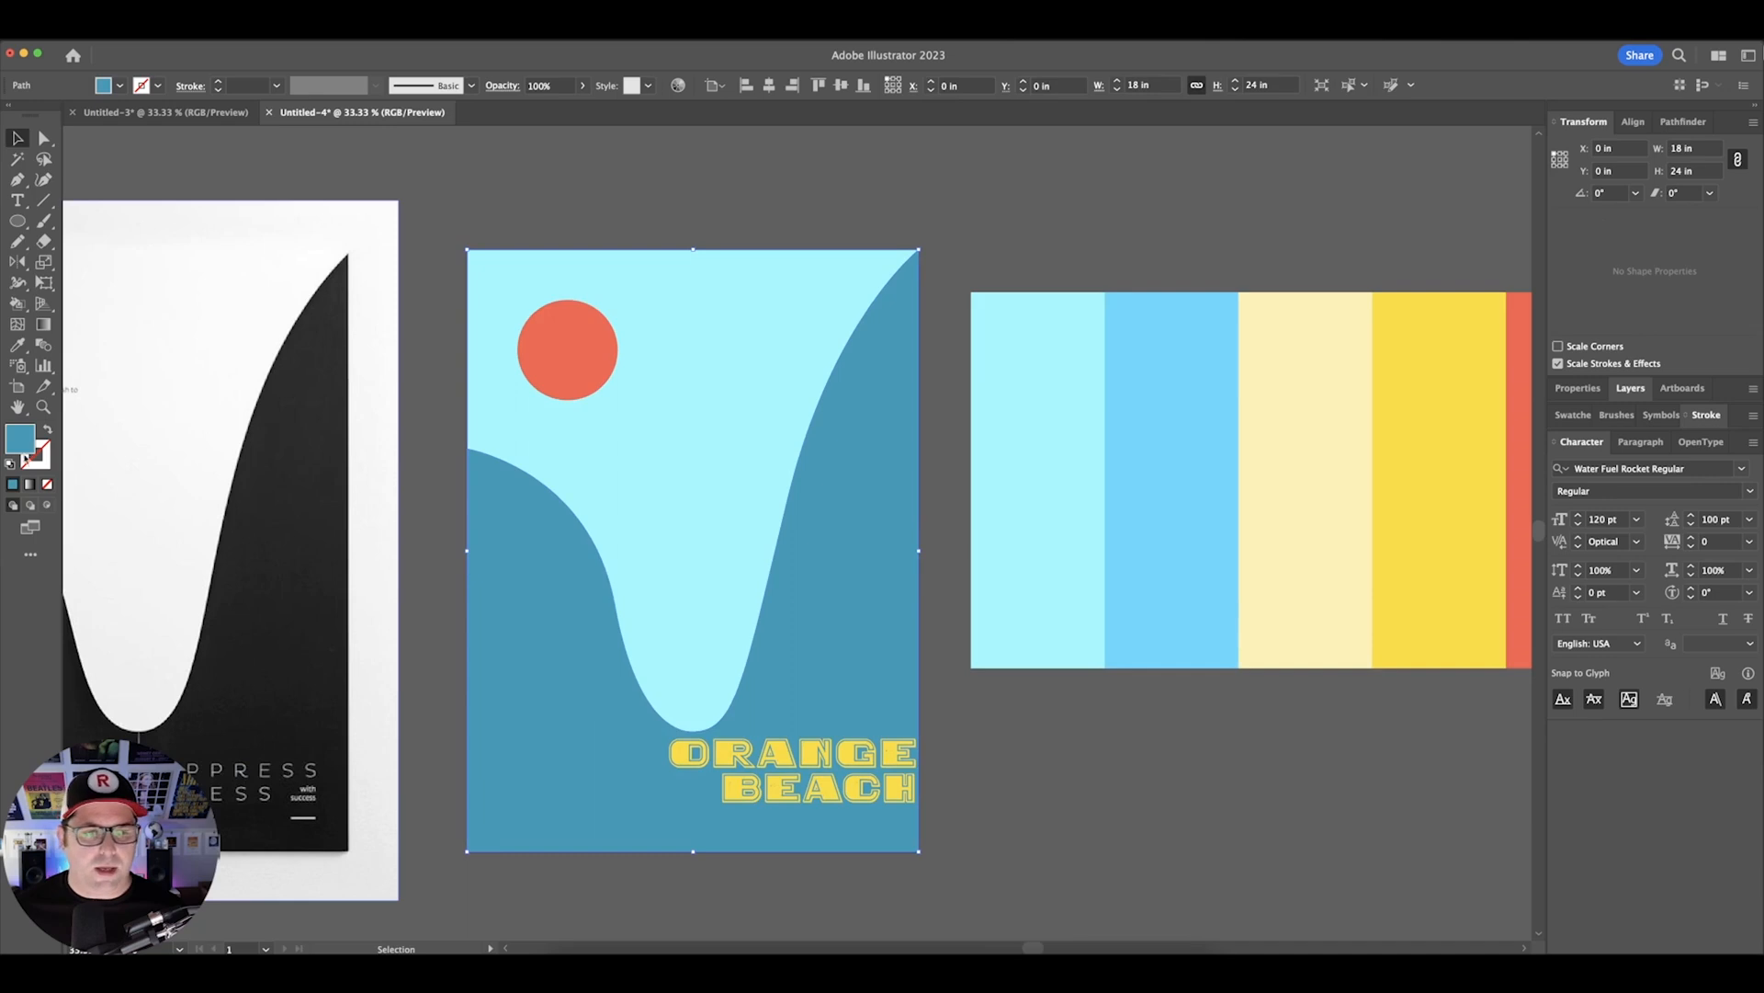
{"action": "double_click", "coordinate": [20, 439]}
{"action": "left_click_drag", "start_coordinate": [1143, 500], "coordinate": [1139, 490]}
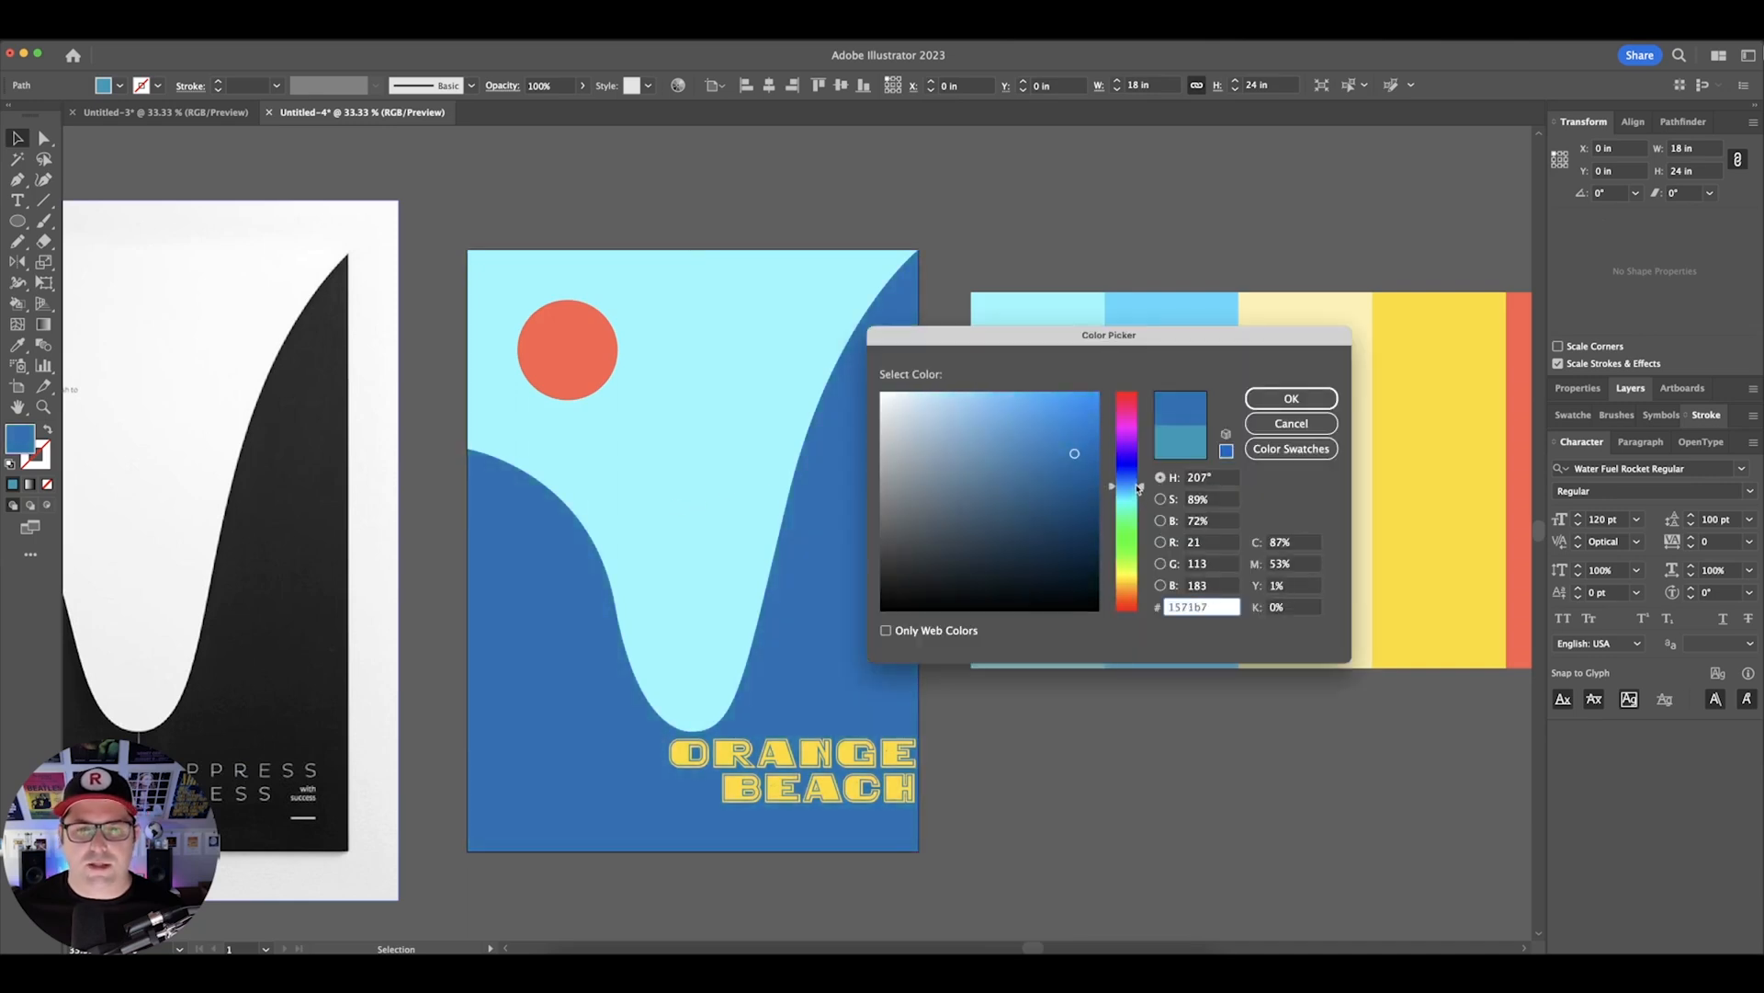
{"action": "key", "text": "Return"}
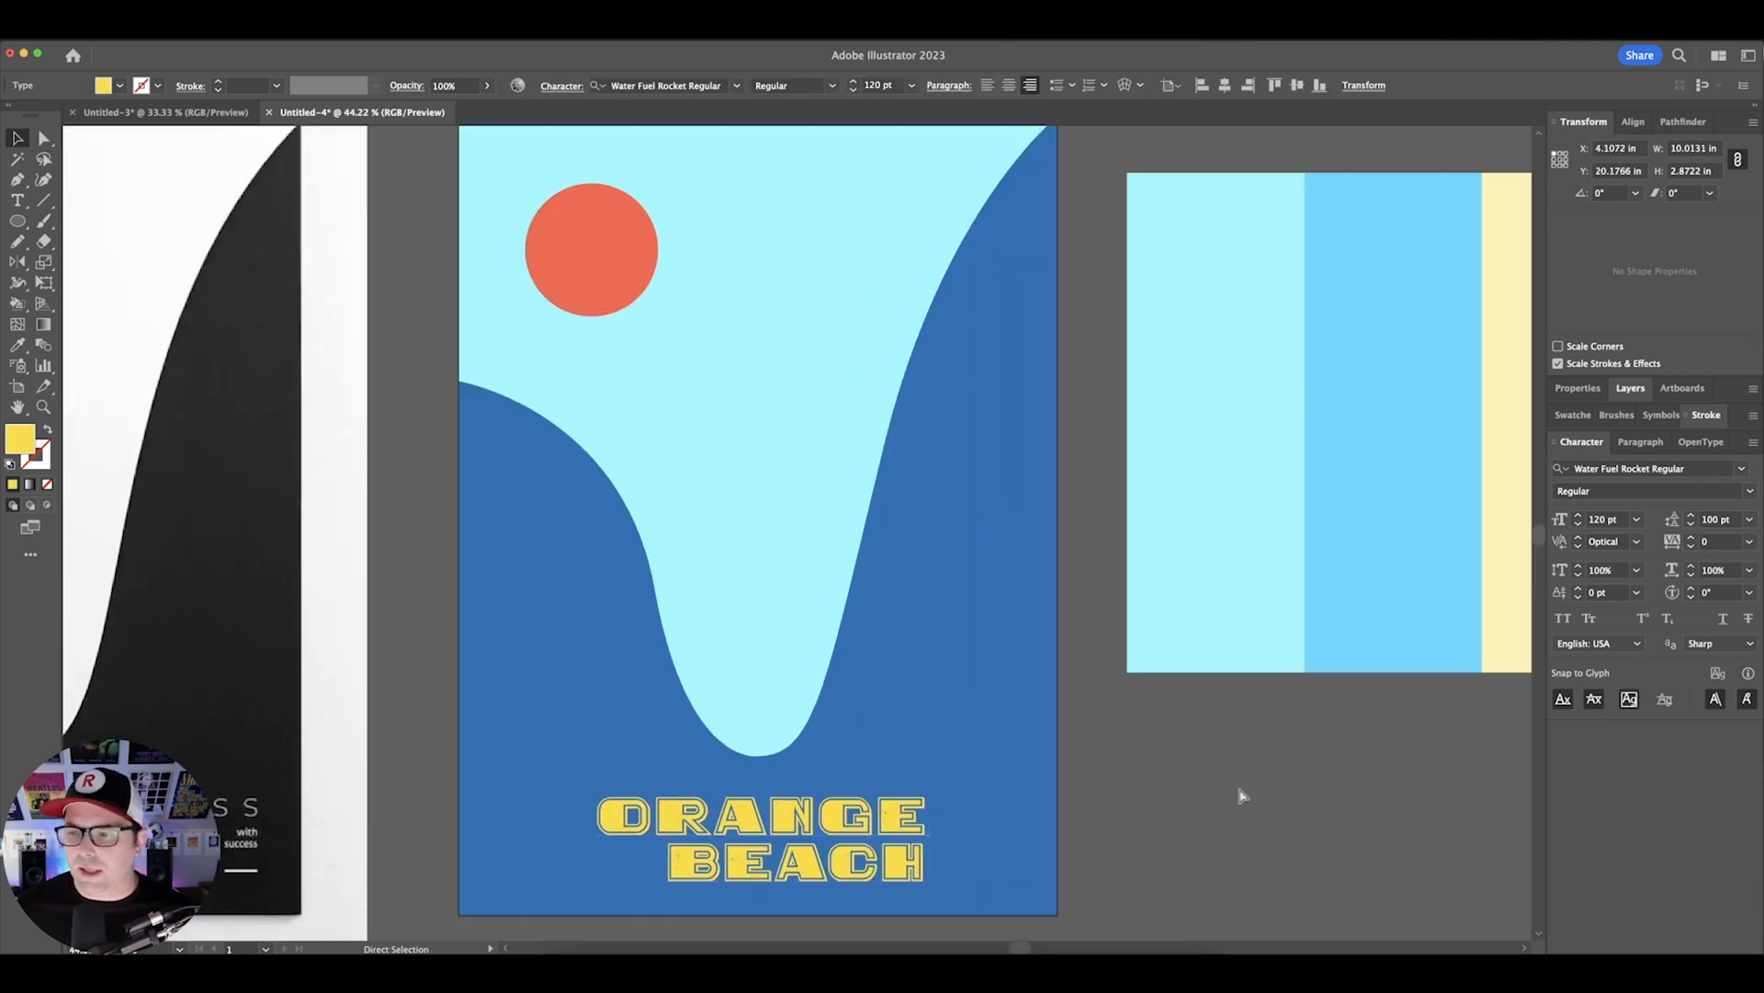
- Align the title to the artboard's right and bottom edges
{"action": "left_click_drag", "start_coordinate": [846, 839], "coordinate": [887, 805]}
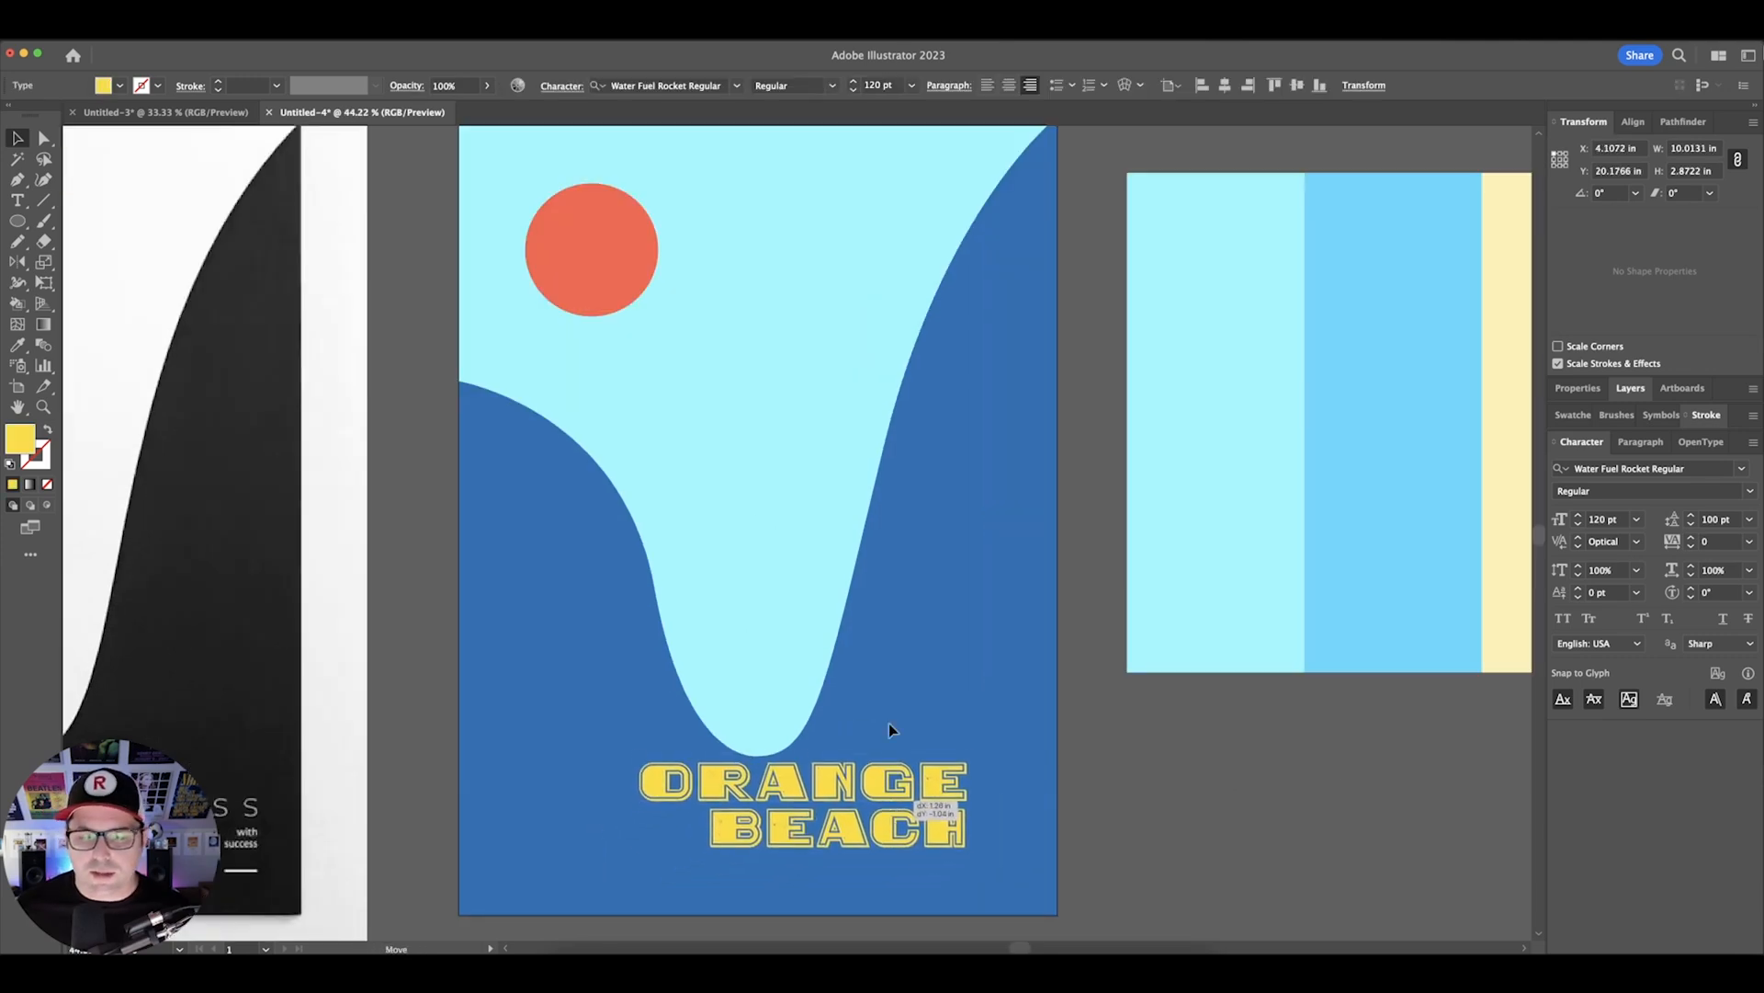
{"action": "left_click", "coordinate": [1248, 84]}
{"action": "left_click", "coordinate": [1320, 85]}
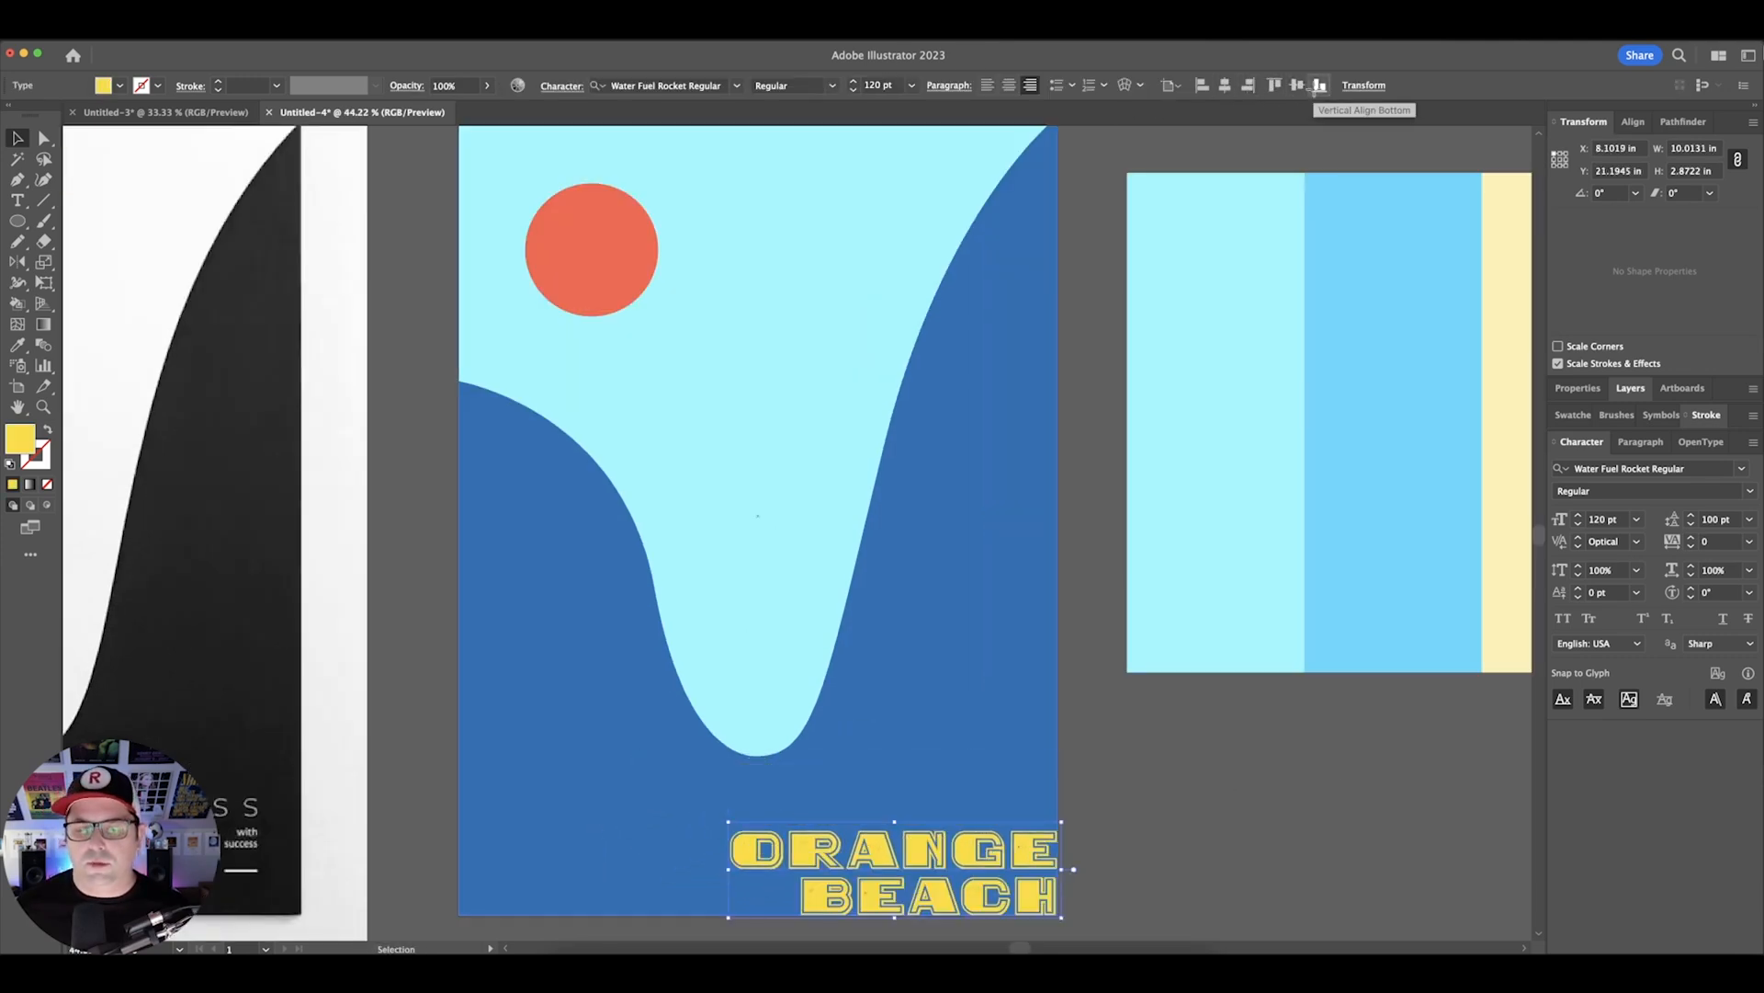
- Move the title 2 in left and 2 in up from the artboard's bottom-right corner
{"action": "key", "text": "Return"}
{"action": "type", "text": "-1"}
{"action": "type", "text": "2"}
{"action": "key", "text": "Tab"}
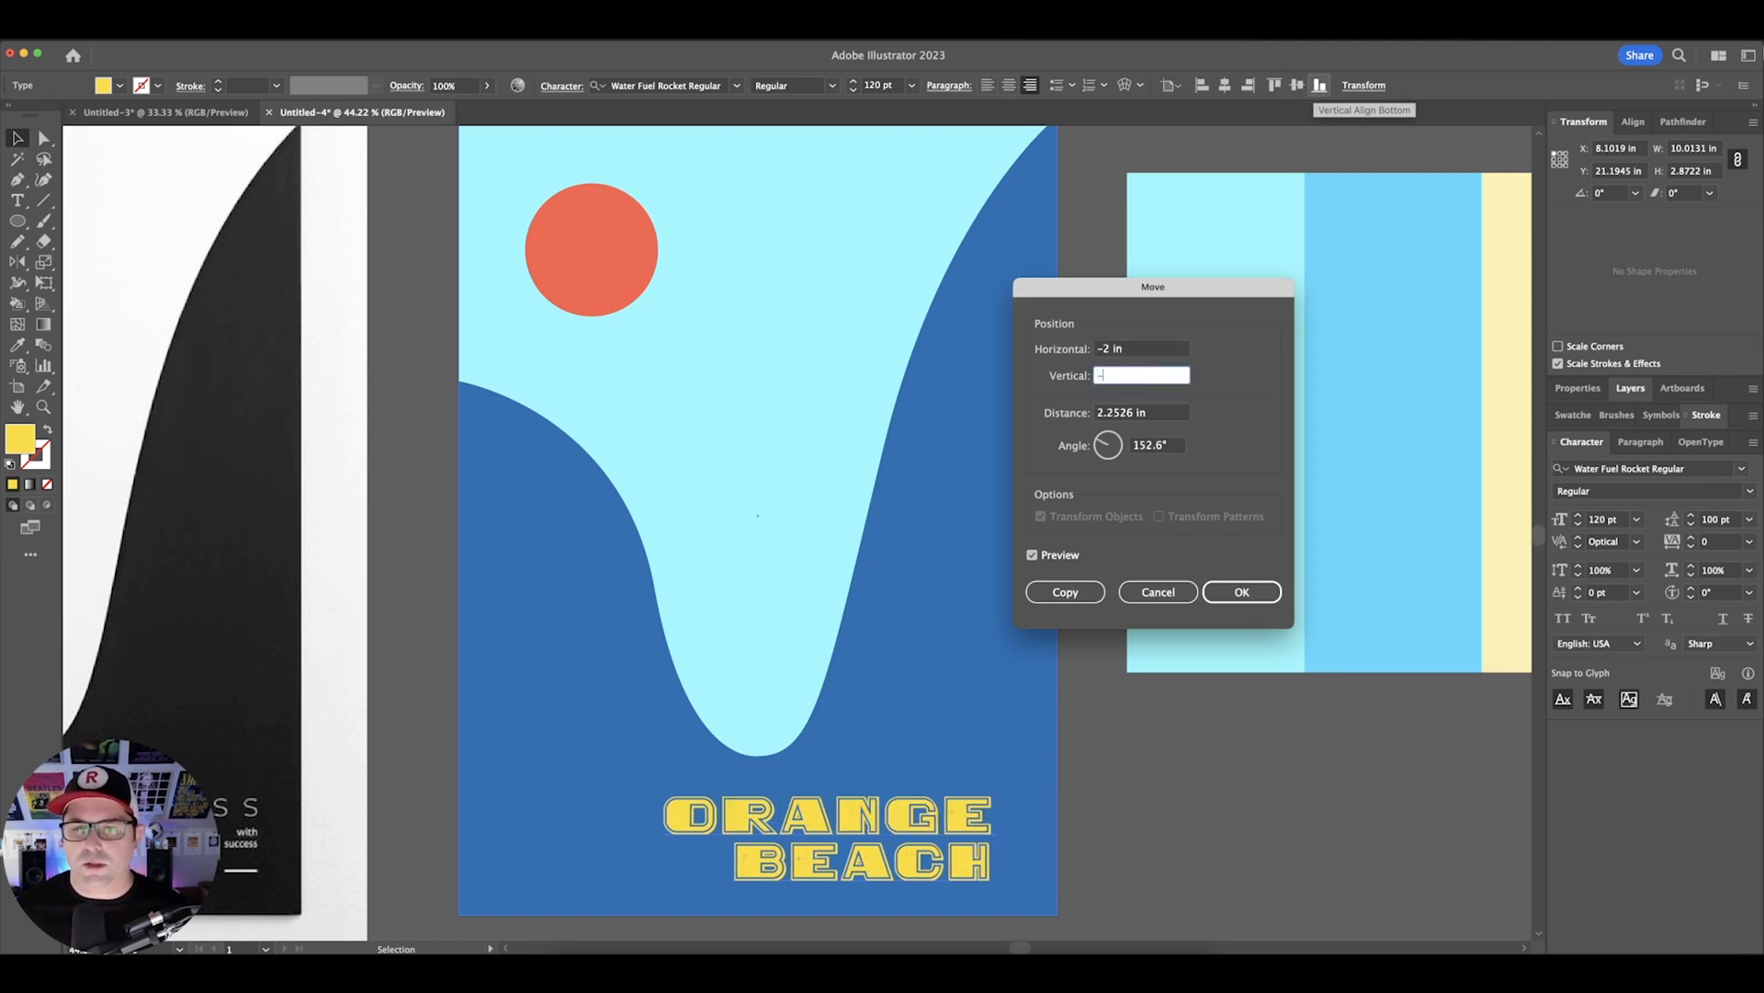
{"action": "type", "text": "-2"}
{"action": "key", "text": "Tab"}
{"action": "key", "text": "Return"}
{"action": "left_click", "coordinate": [1349, 763]}
{"action": "left_click_drag", "start_coordinate": [1320, 798], "coordinate": [1277, 760]}
{"action": "left_click_drag", "start_coordinate": [1068, 756], "coordinate": [1131, 799]}
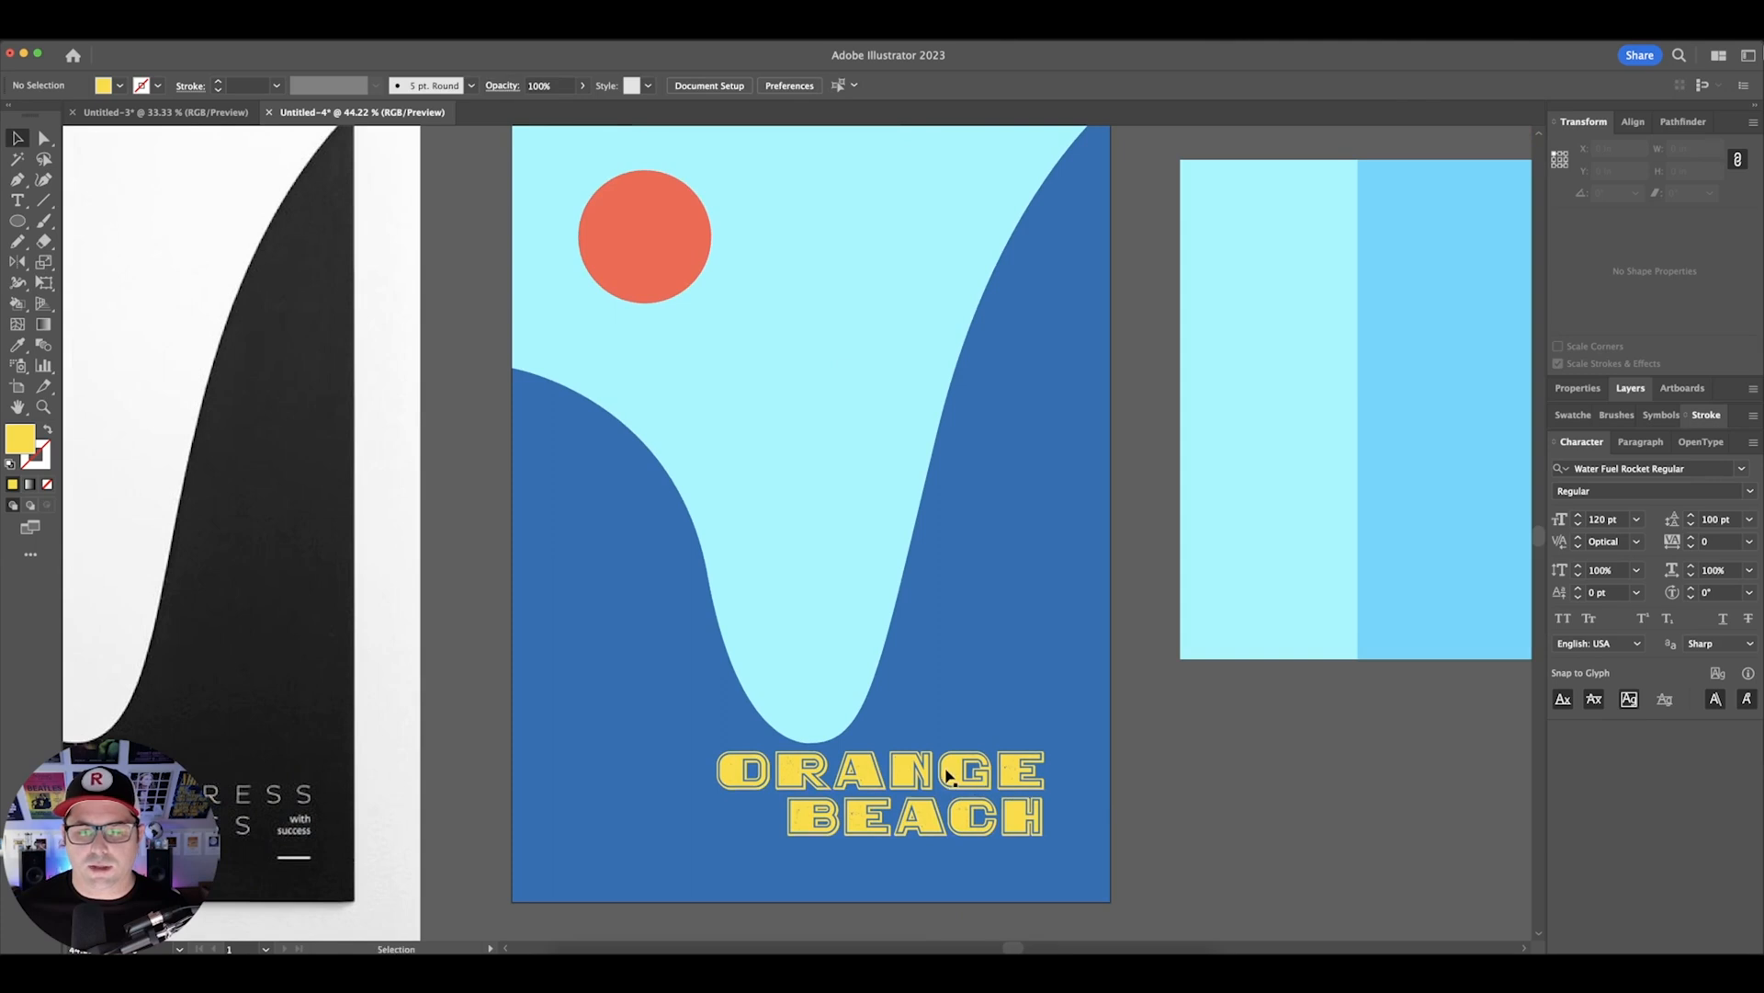
- Draw an unfilled, yellow-outlined 14 by 20 in rectangle from the sun's upper-left to the title's lower-right corner to check the margins, and remove it
{"action": "key", "text": "super+minus"}
{"action": "key", "text": "m"}
{"action": "key", "text": "shift+x"}
{"action": "mouse_move", "coordinate": [675, 314]}
{"action": "left_mouse_down"}
{"action": "mouse_move", "coordinate": [835, 736]}
{"action": "mouse_move", "coordinate": [1011, 842]}
{"action": "mouse_move", "coordinate": [1027, 814]}
{"action": "left_mouse_up"}
{"action": "key", "text": "v"}
{"action": "left_click", "coordinate": [1250, 787]}
{"action": "scroll", "coordinate": [1249, 786], "scroll_direction": "right", "scroll_amount": 2}
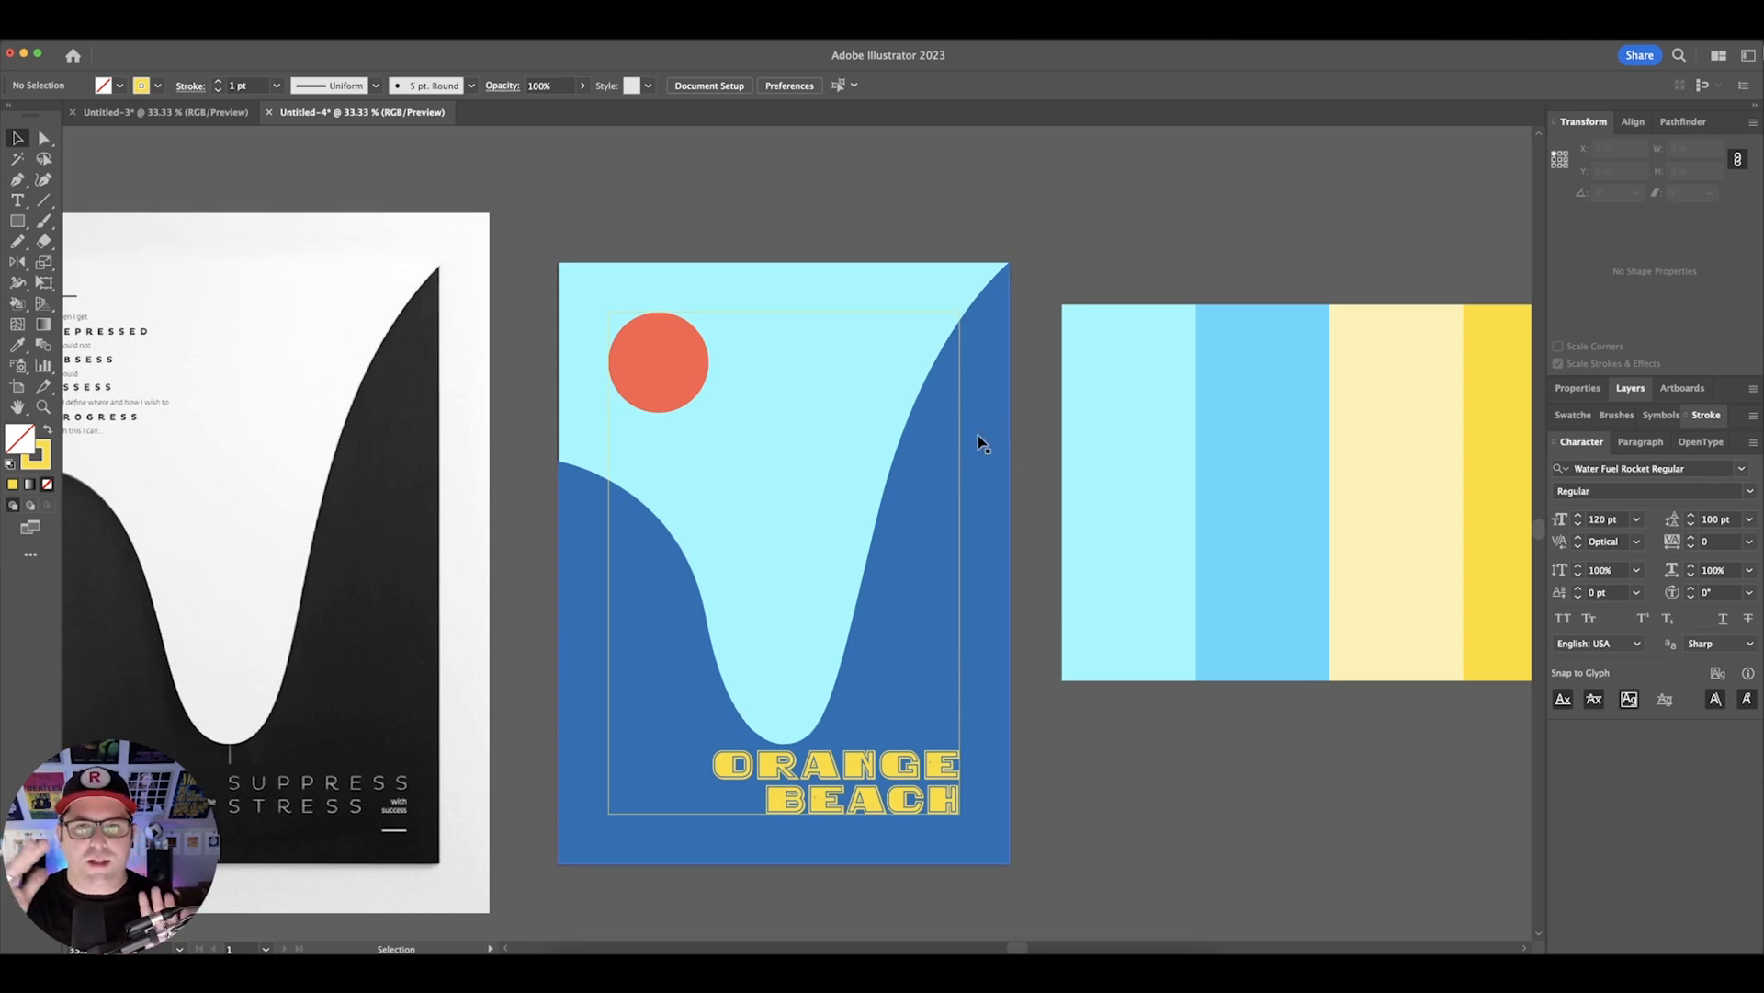
{"action": "left_click", "coordinate": [957, 492]}
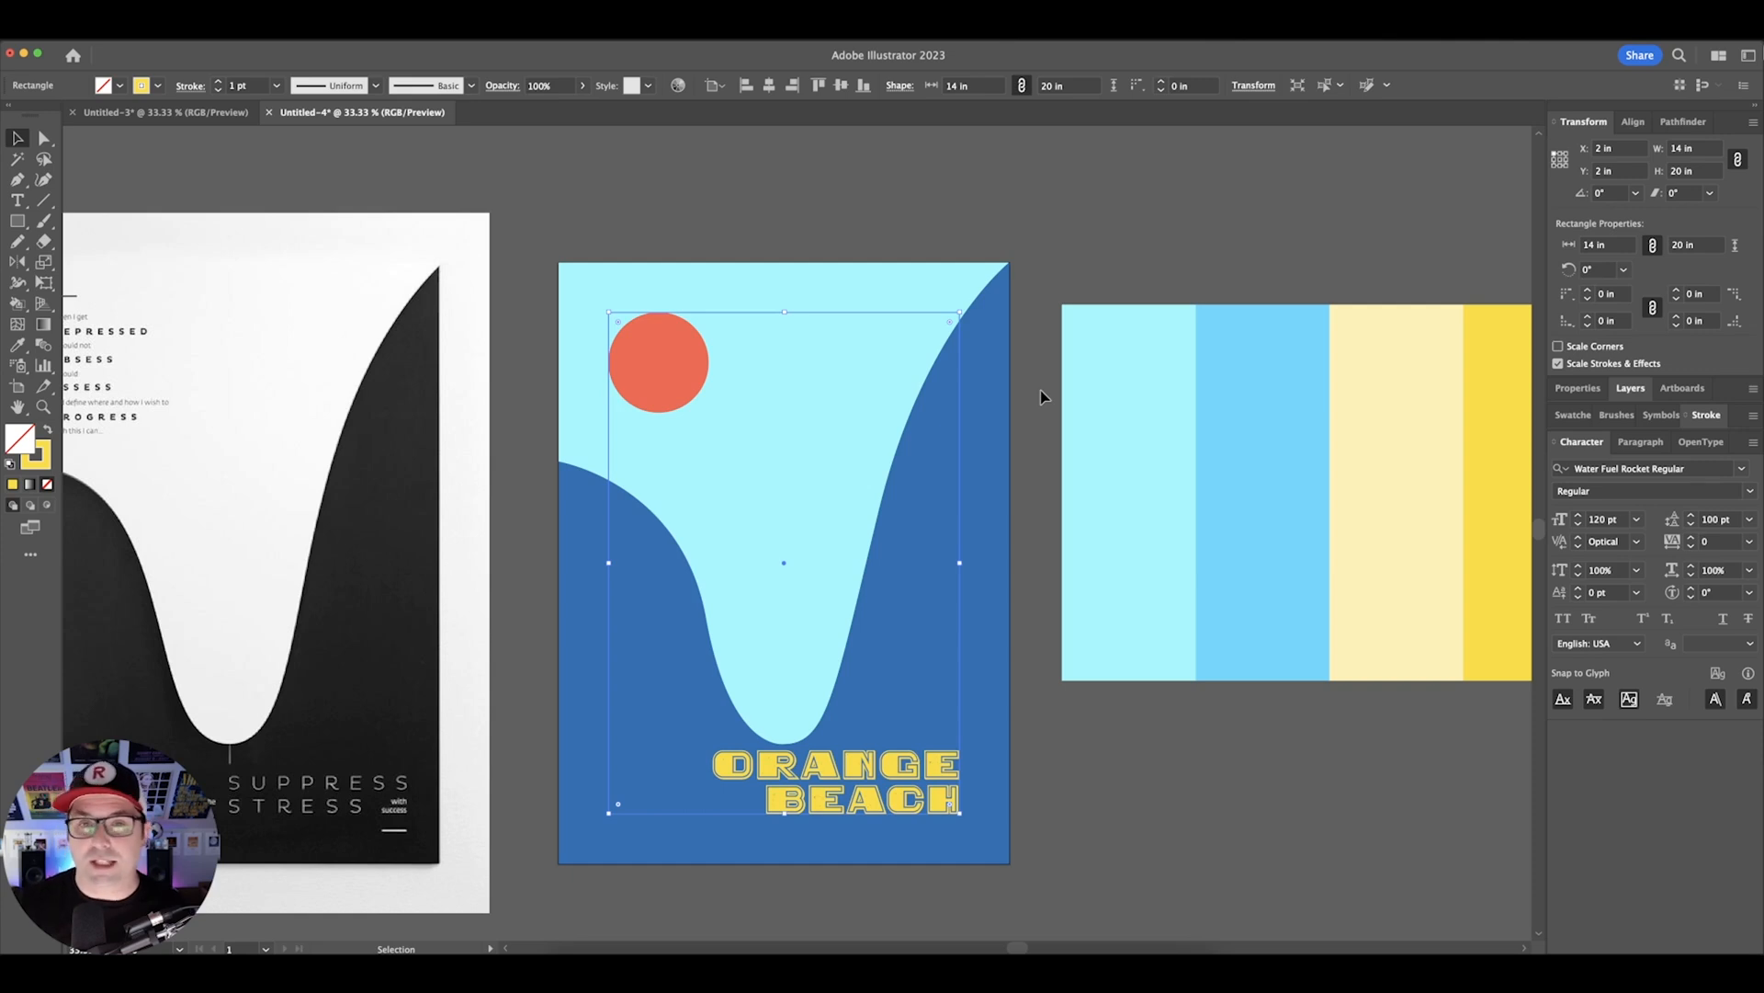
{"action": "left_click", "coordinate": [1040, 390]}
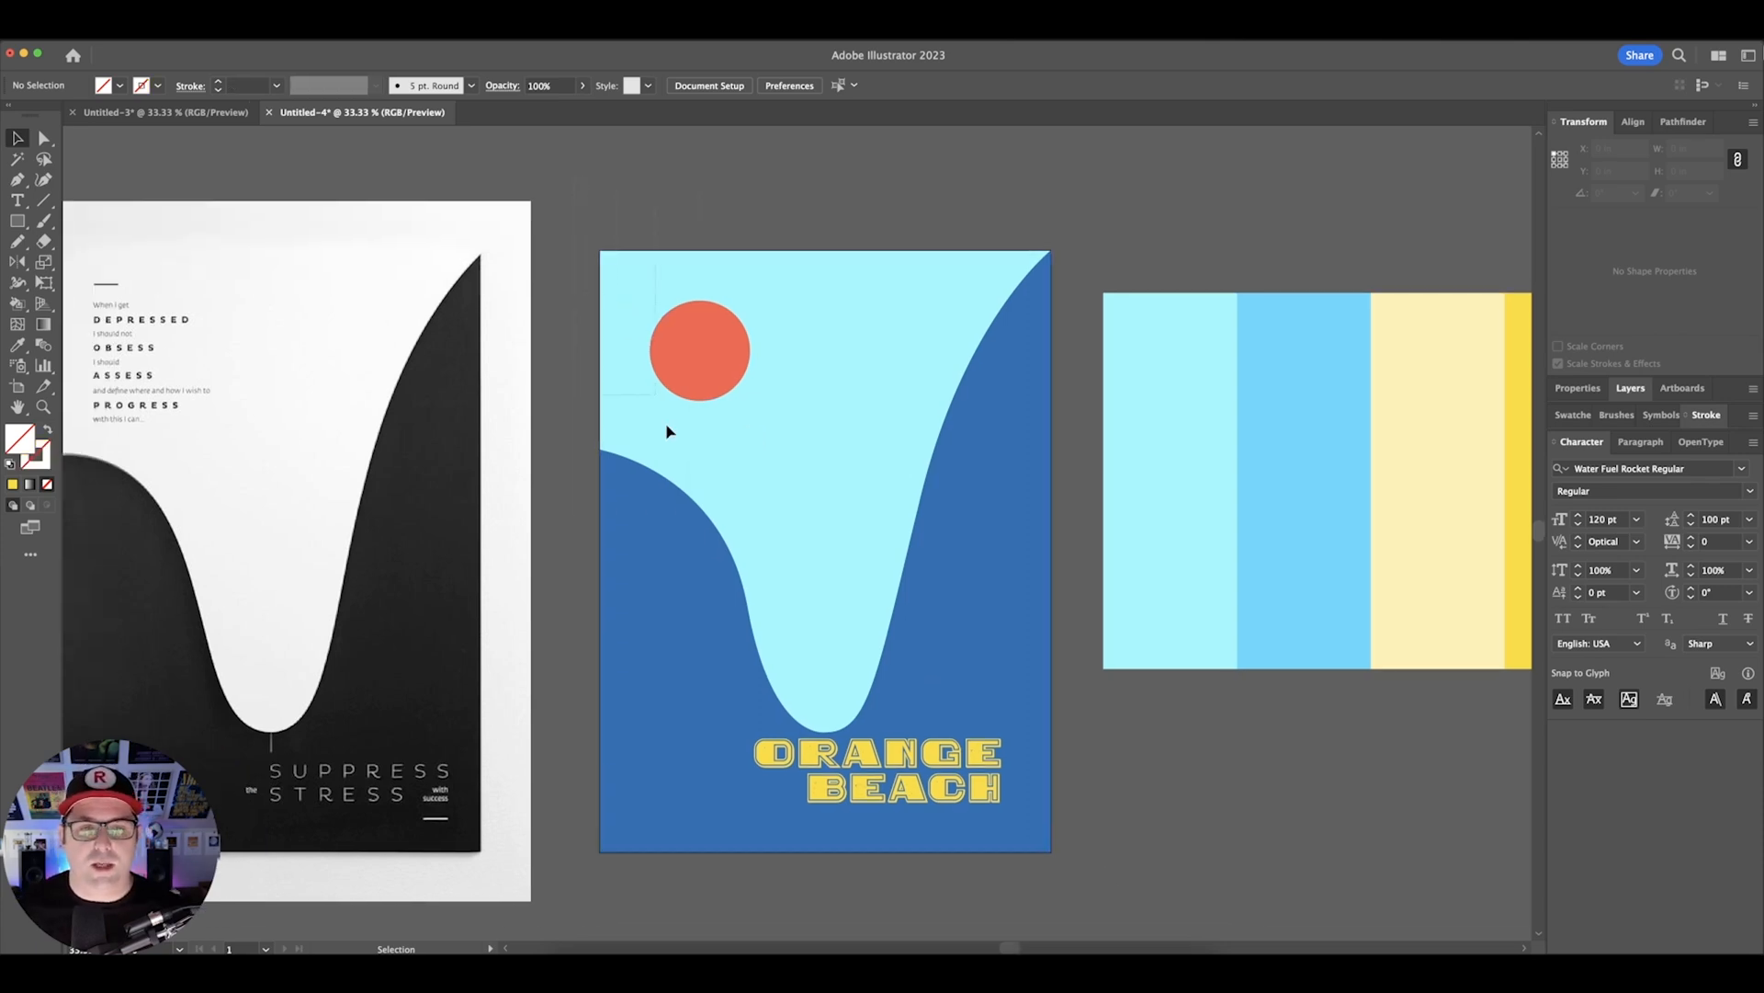
- Copy all the poster artwork, switch to Photoshop and paste it into the blank 2700 by 3600 px document as a smart object
{"action": "key", "text": "super+a"}
{"action": "key", "text": "a"}
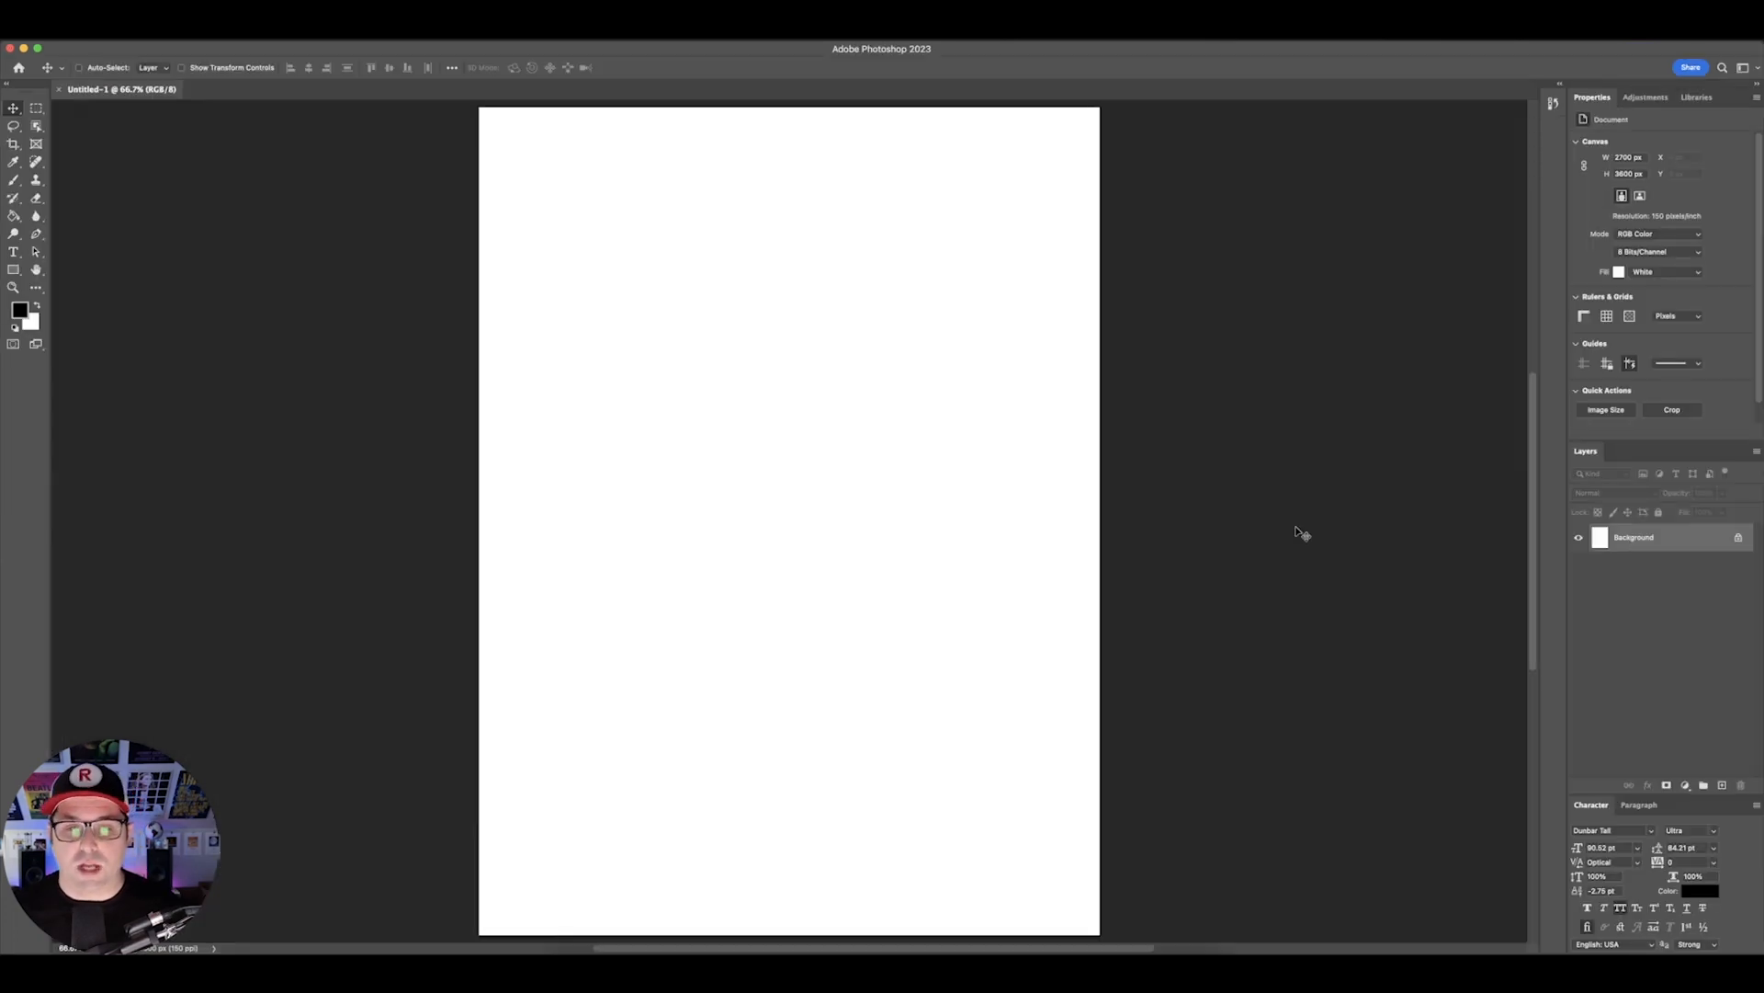
{"action": "key", "text": "super+v"}
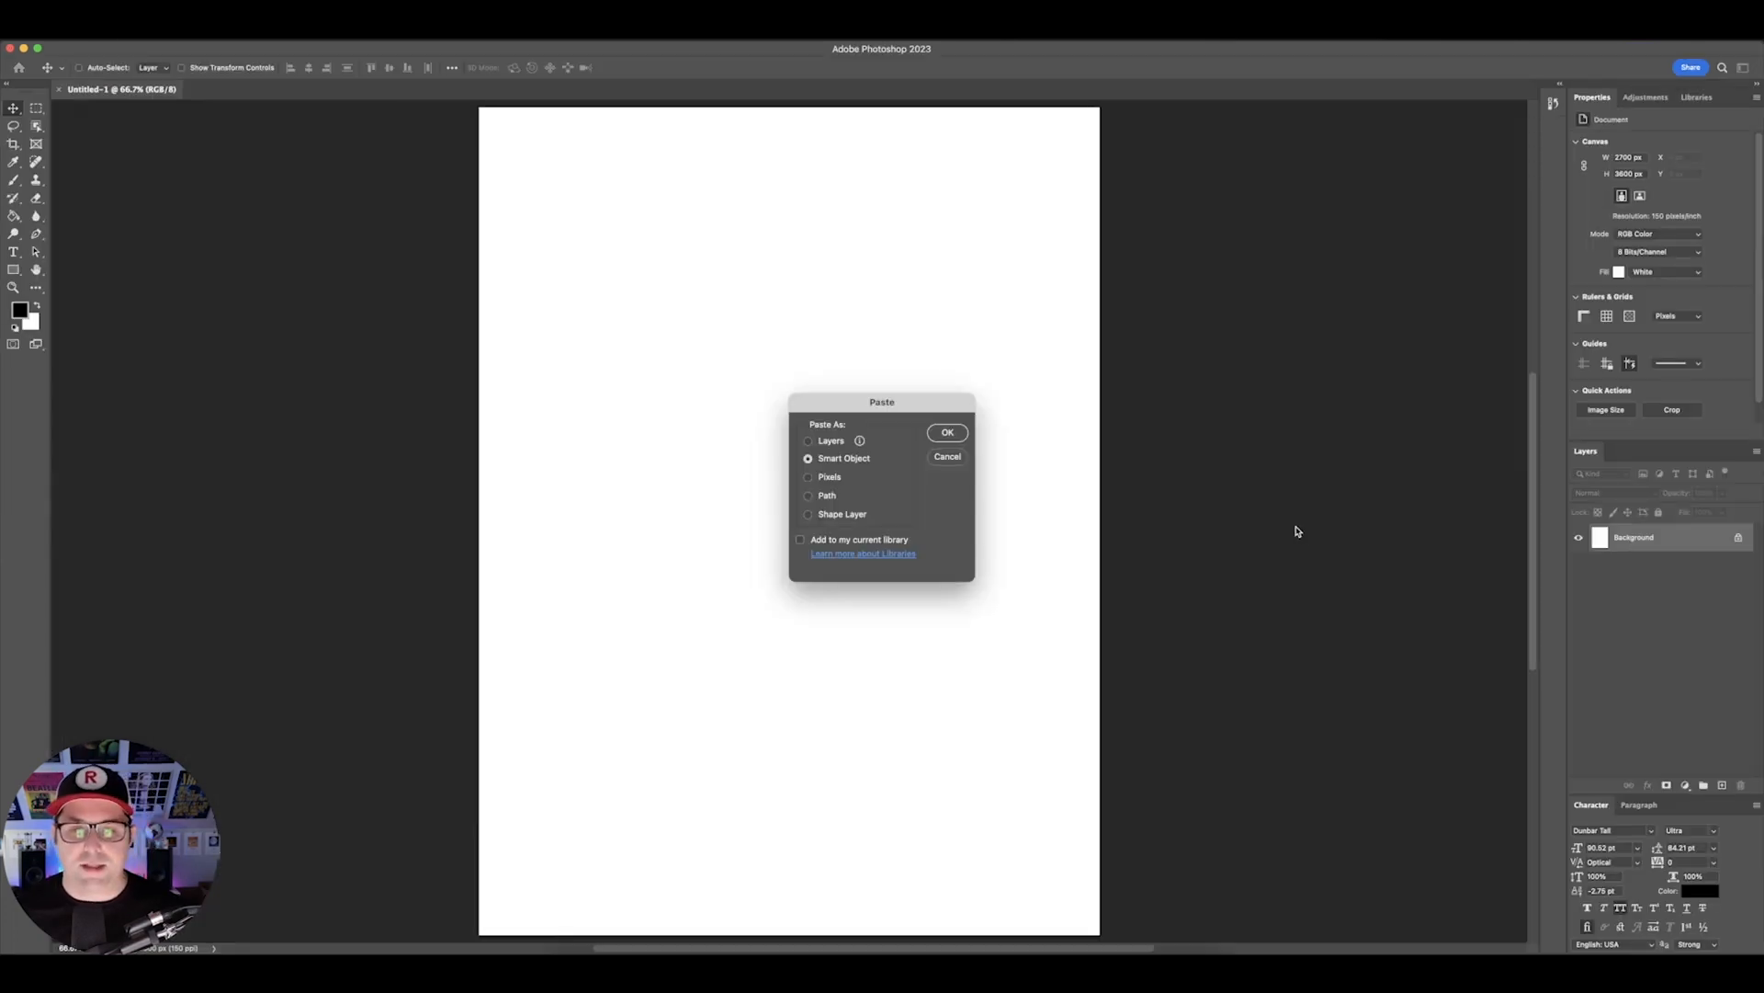
{"action": "key", "text": "Return"}
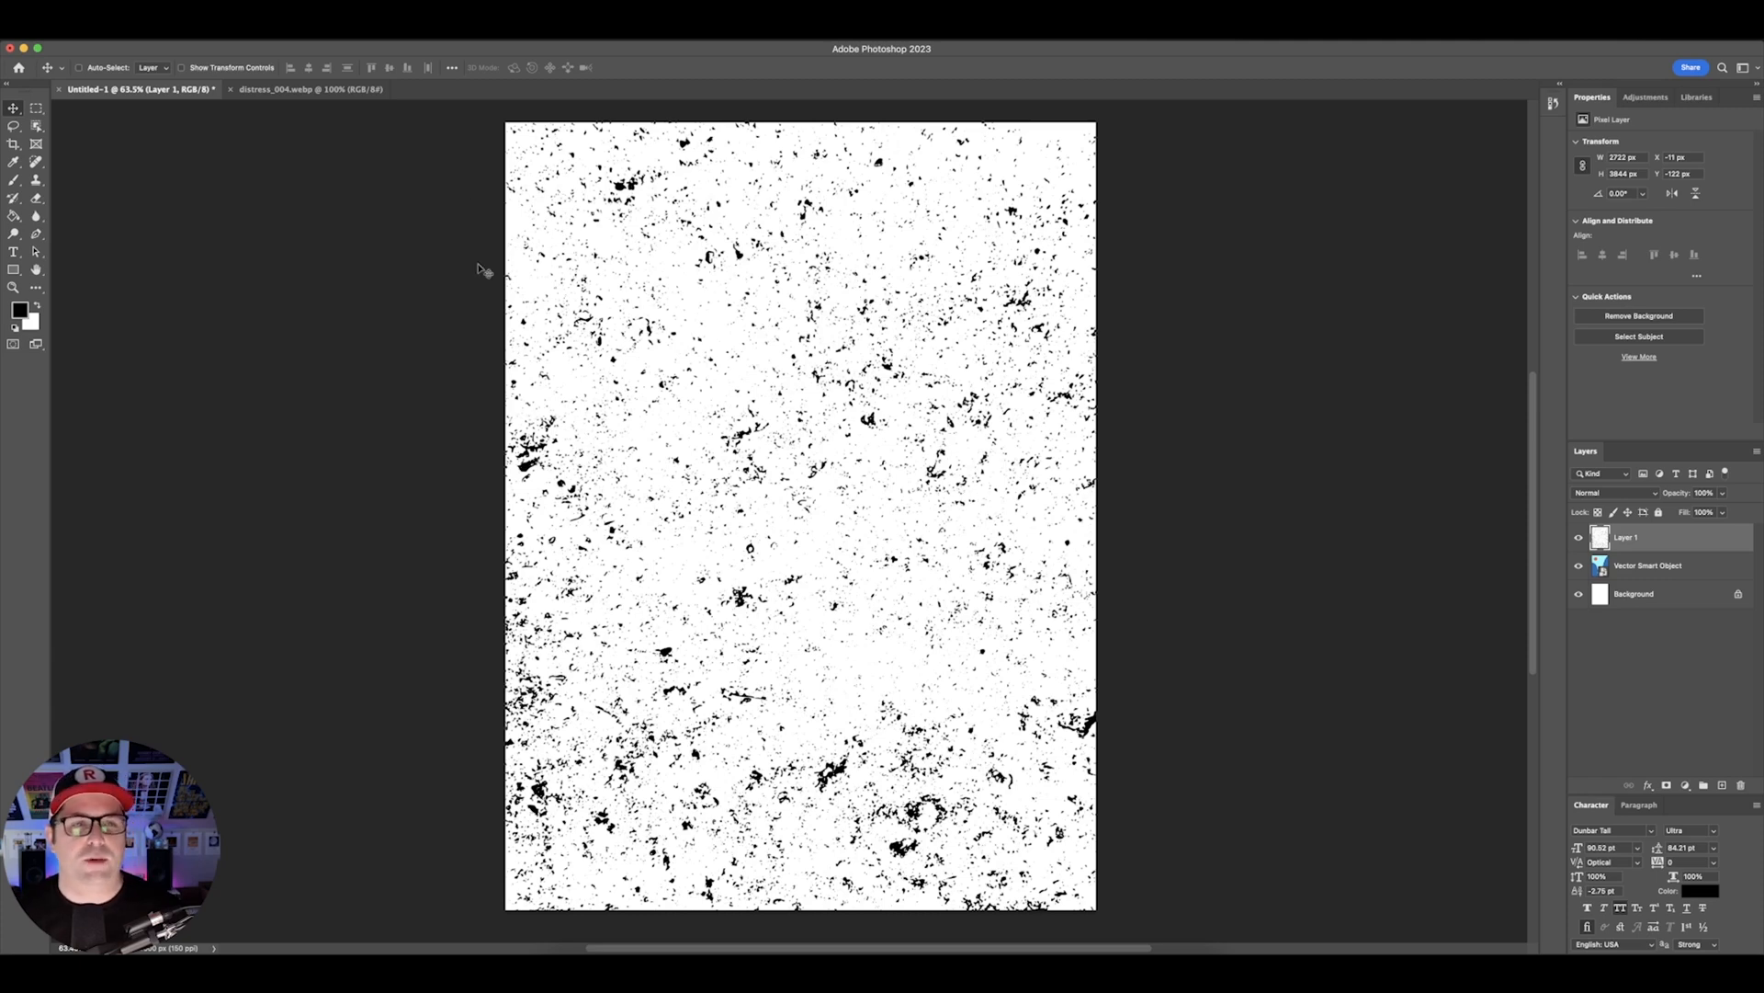
- Select the highlights of the distress texture on Layer 1 with Color Range
{"action": "left_click", "coordinate": [280, 33]}
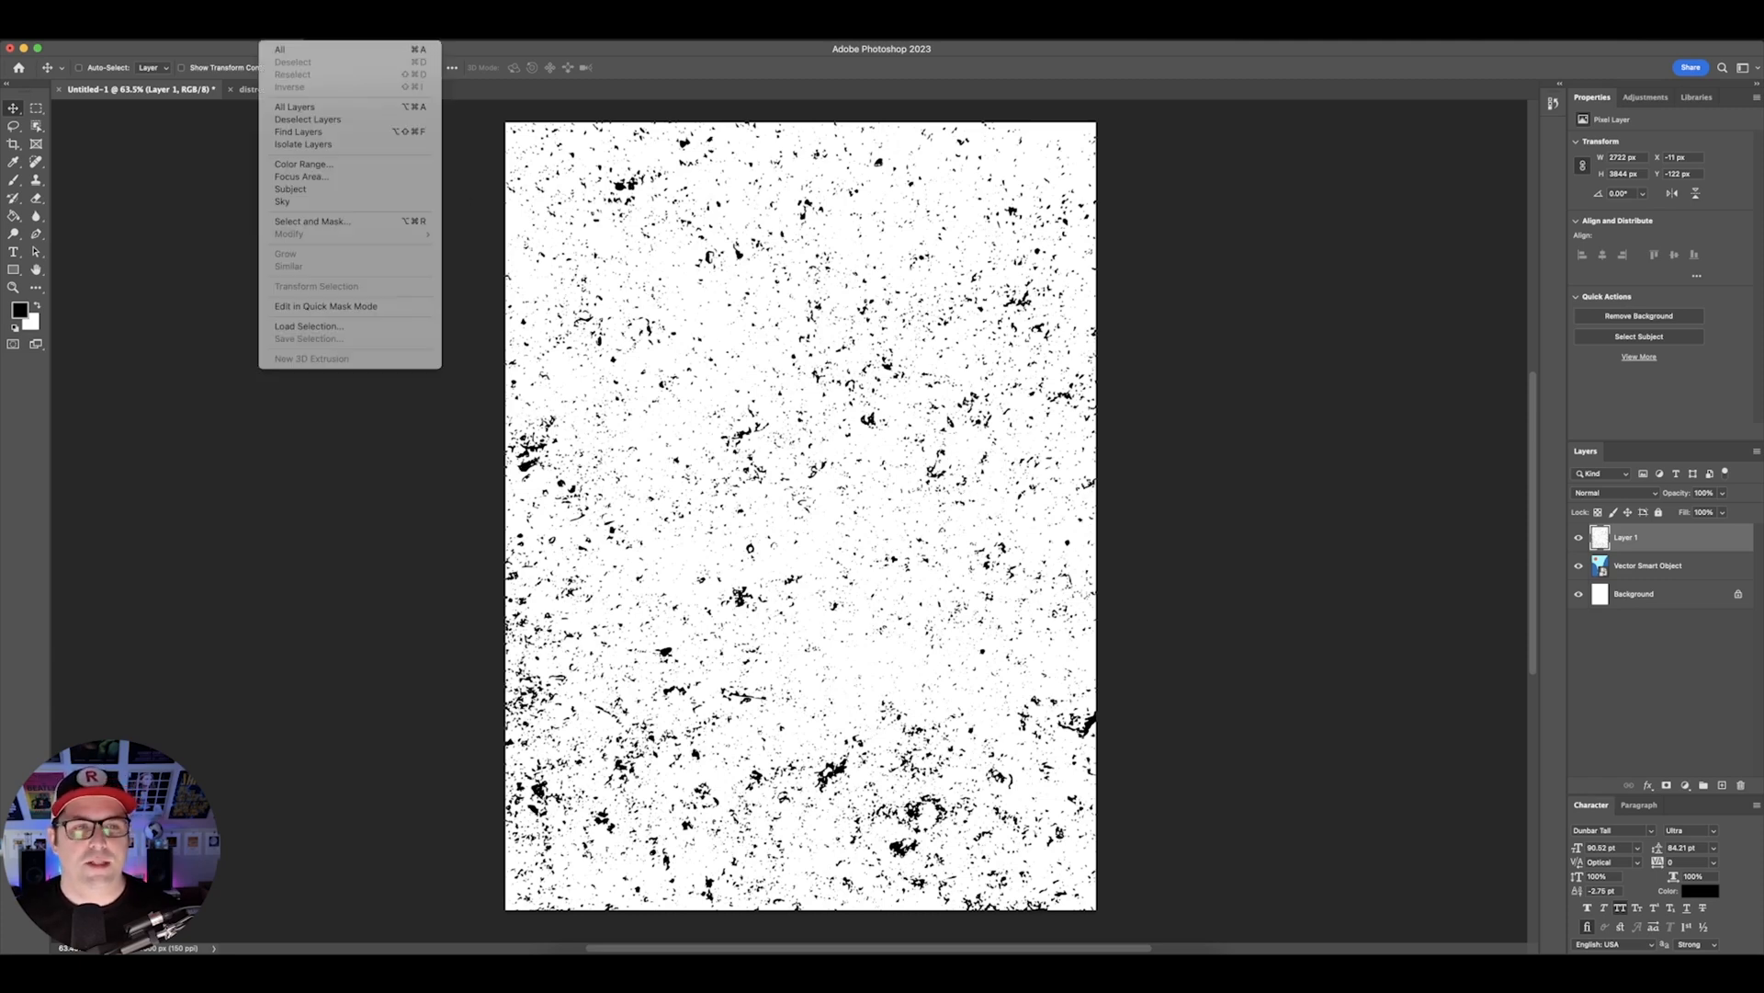
{"action": "left_click", "coordinate": [308, 164]}
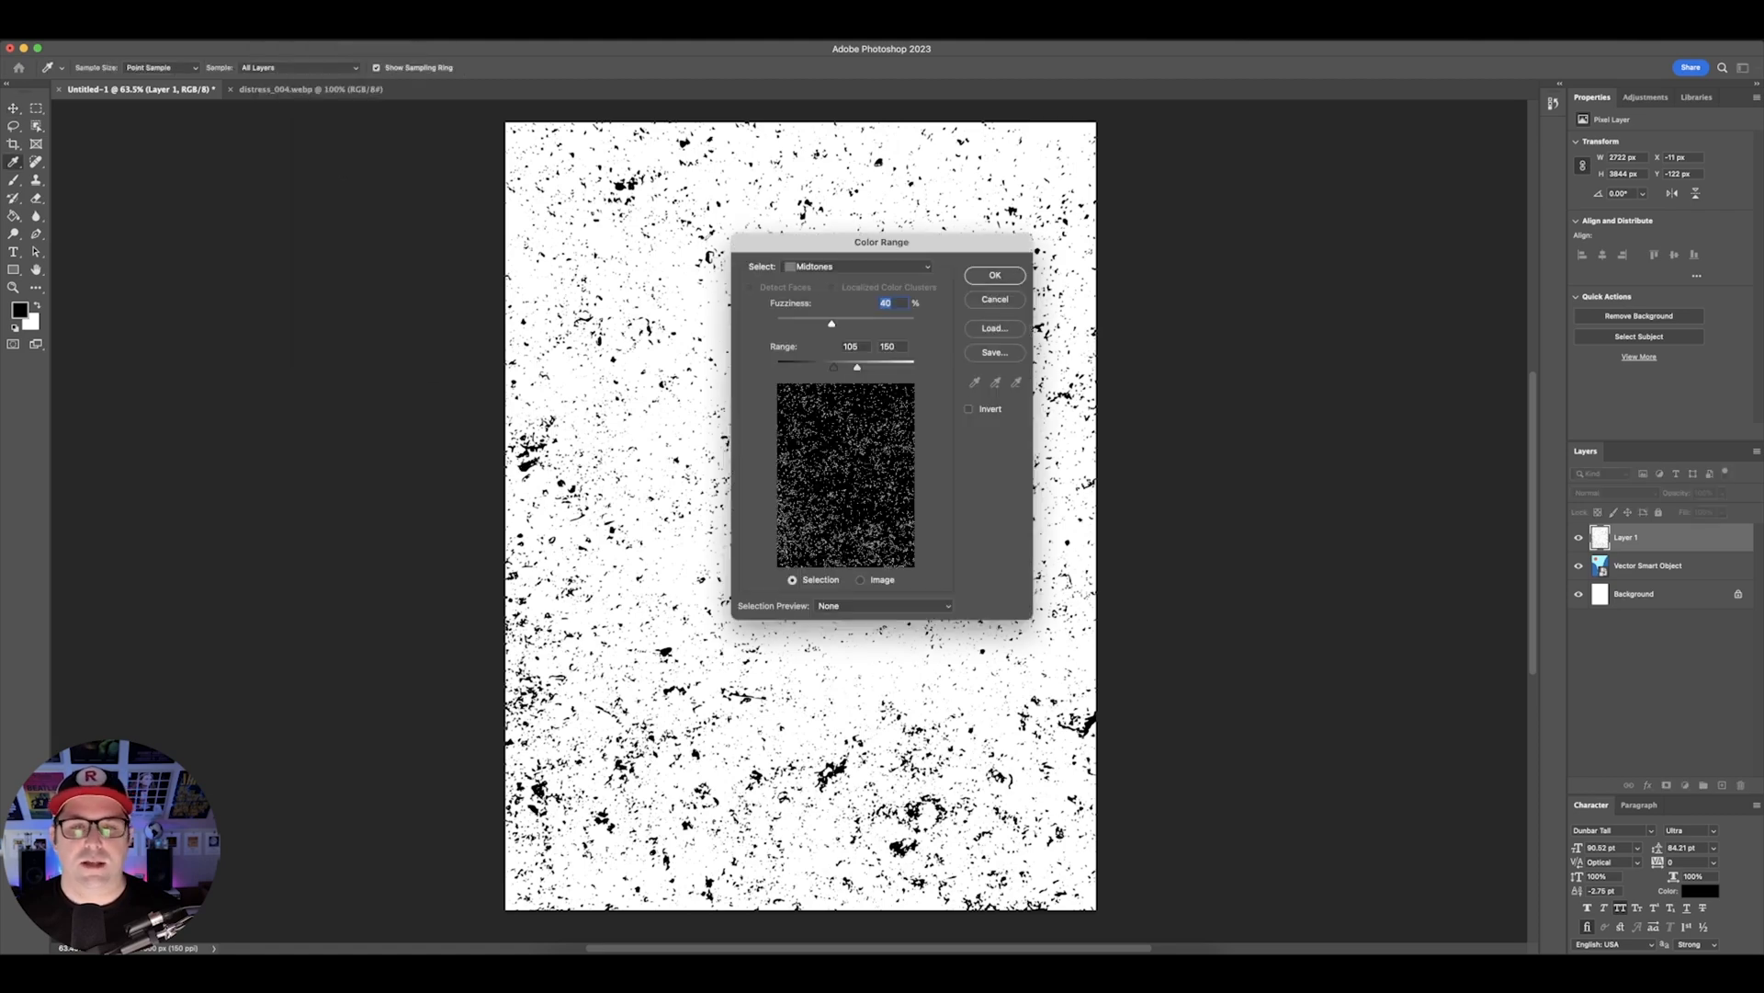
{"action": "left_click", "coordinate": [889, 267]}
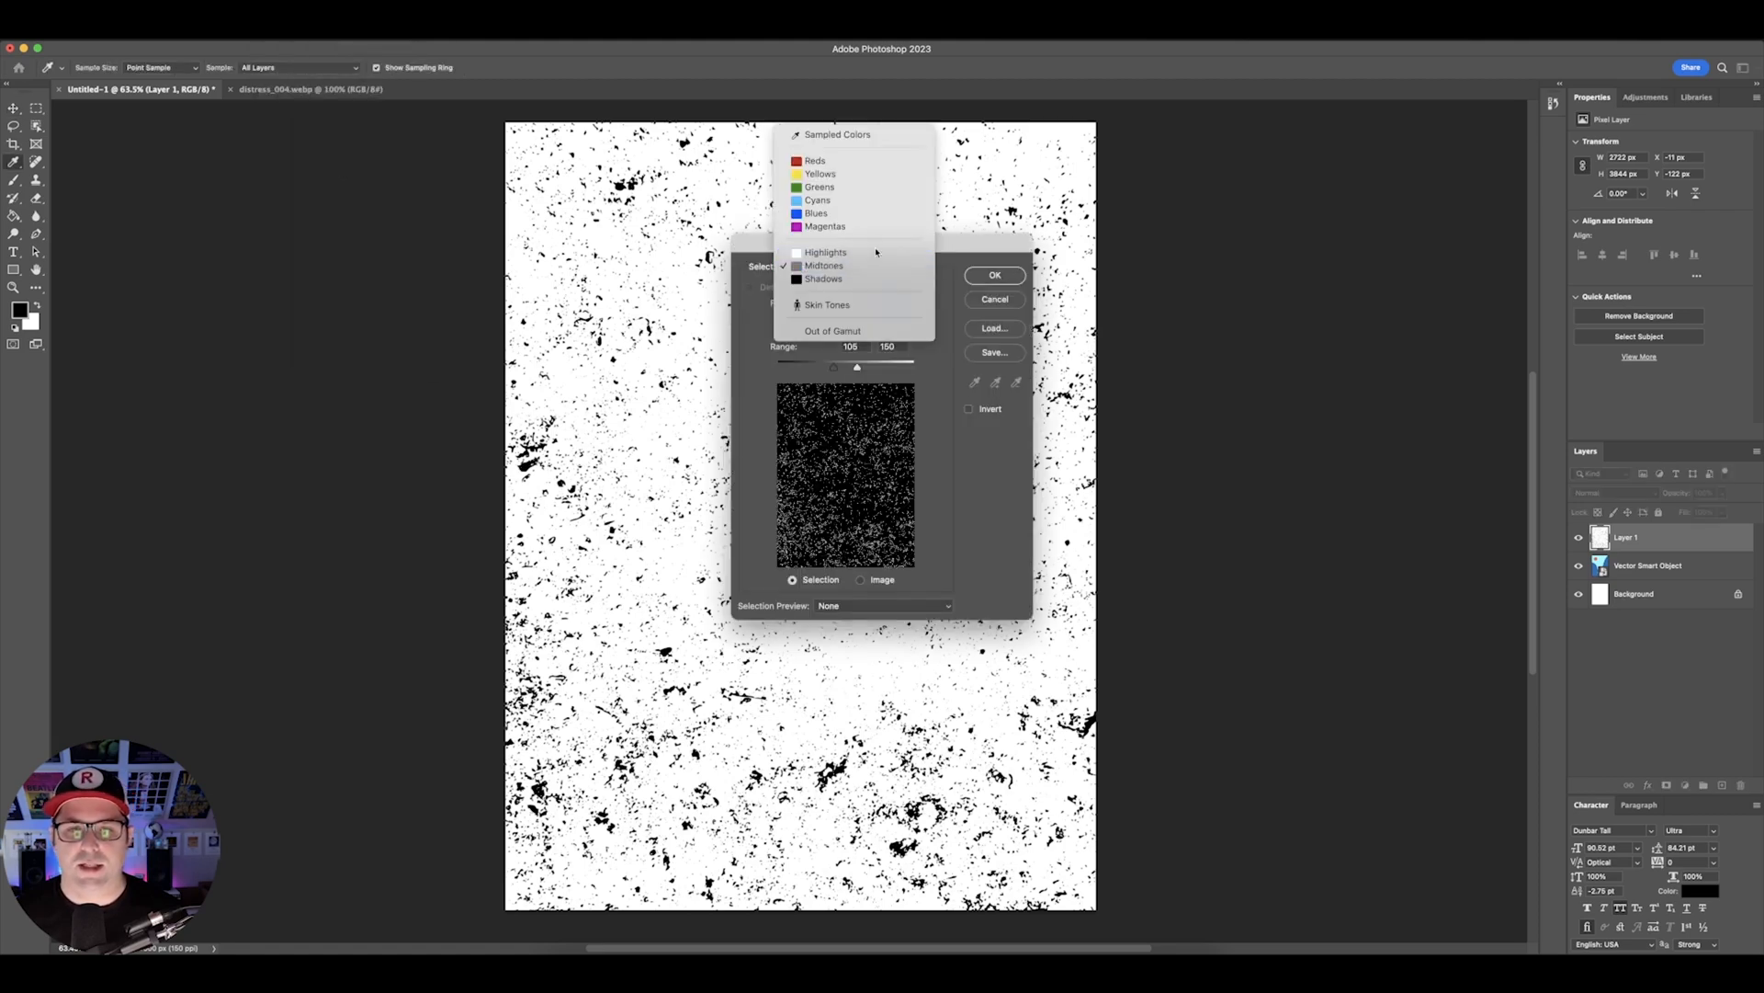
{"action": "left_click", "coordinate": [876, 252]}
{"action": "left_click", "coordinate": [995, 275]}
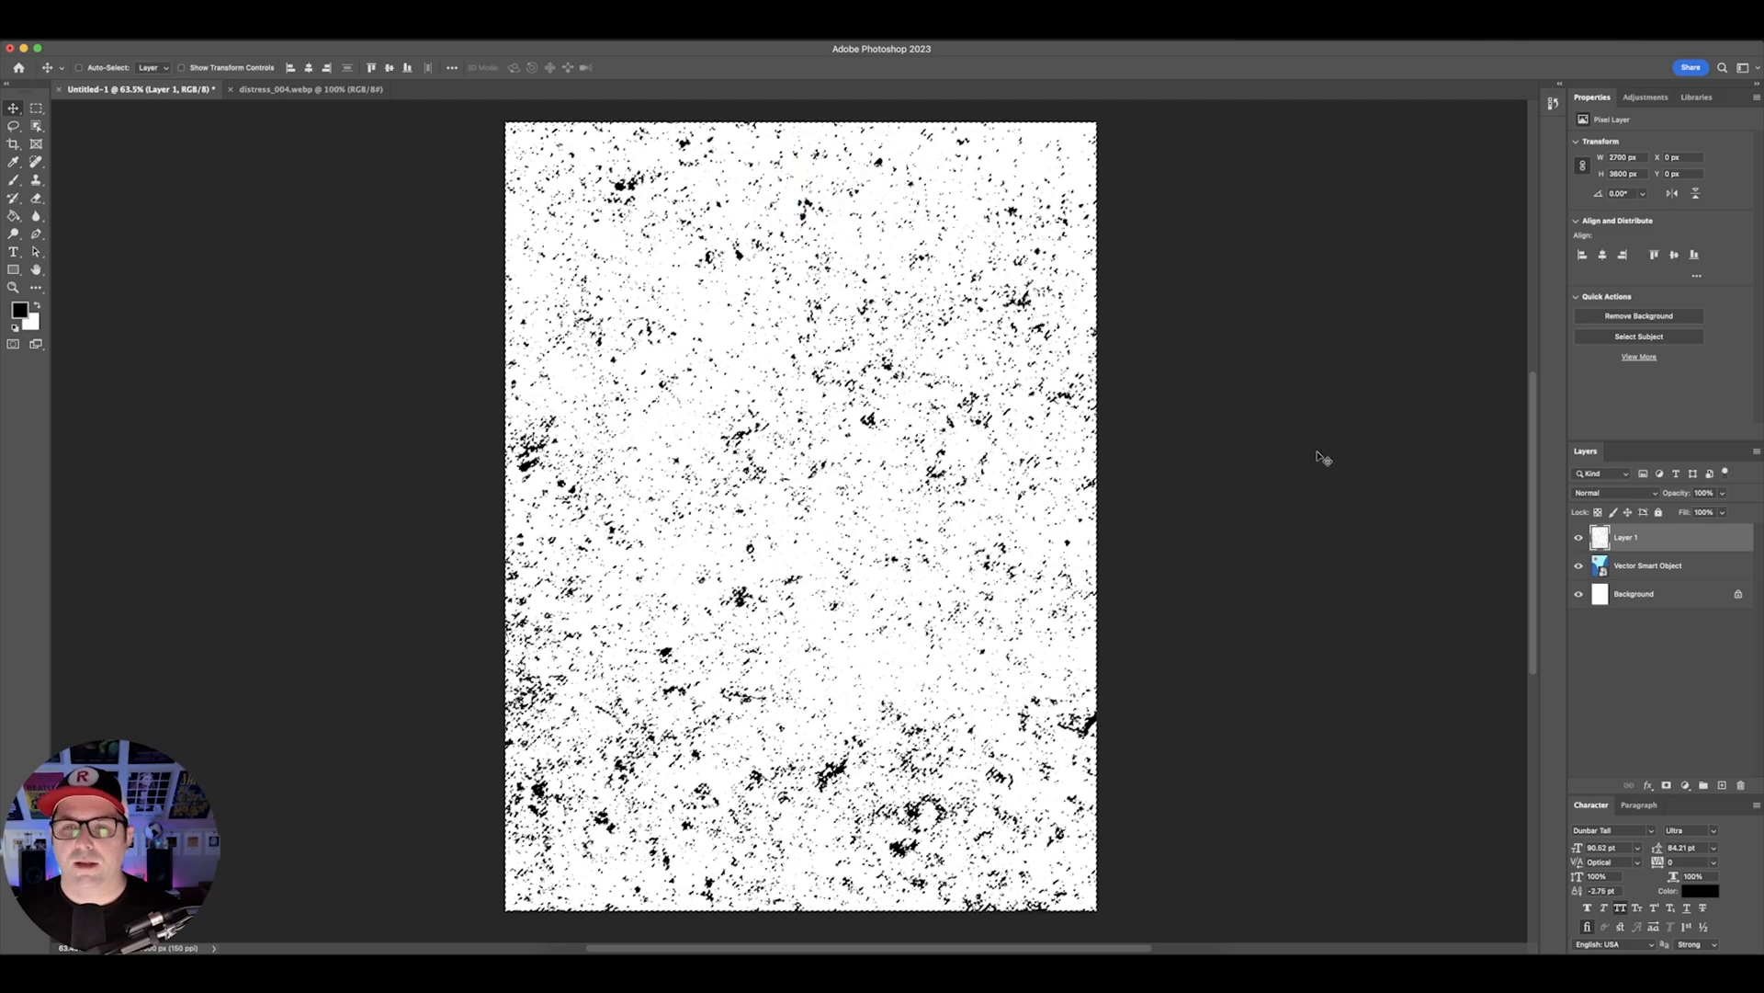
- Copy the selected highlight areas of the Vector Smart Object to a new layer and rename it H
{"action": "left_click", "coordinate": [1721, 570]}
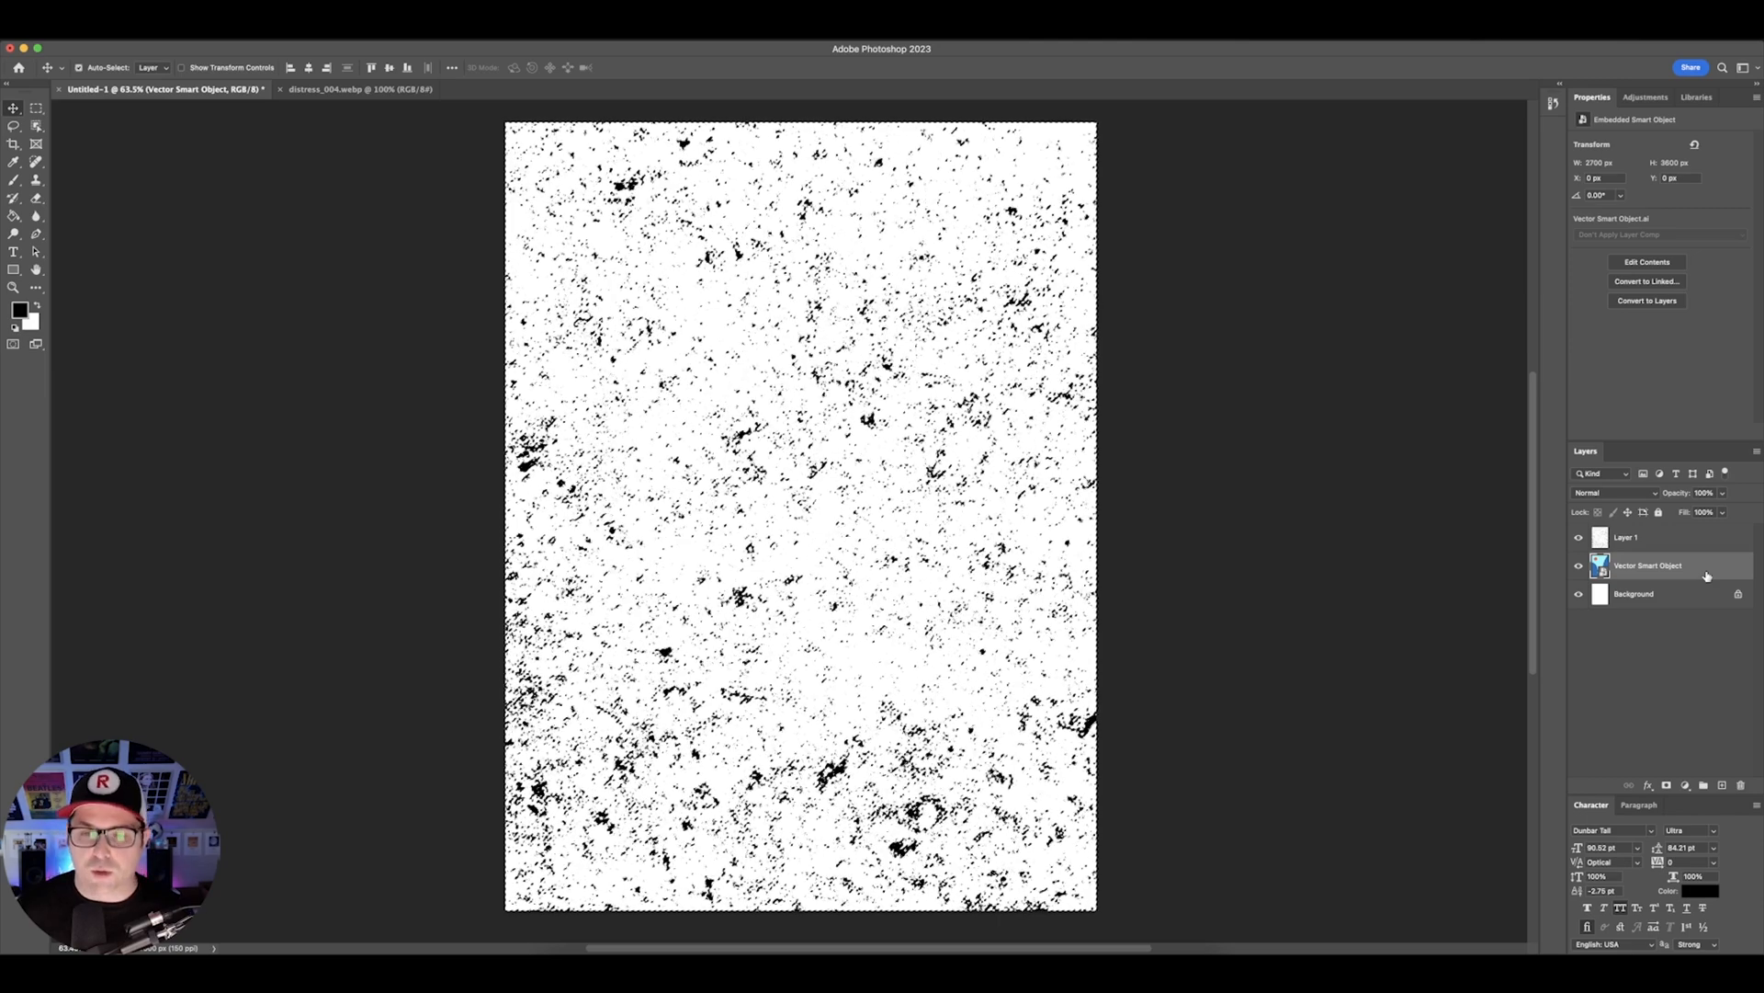
{"action": "key", "text": "super+j"}
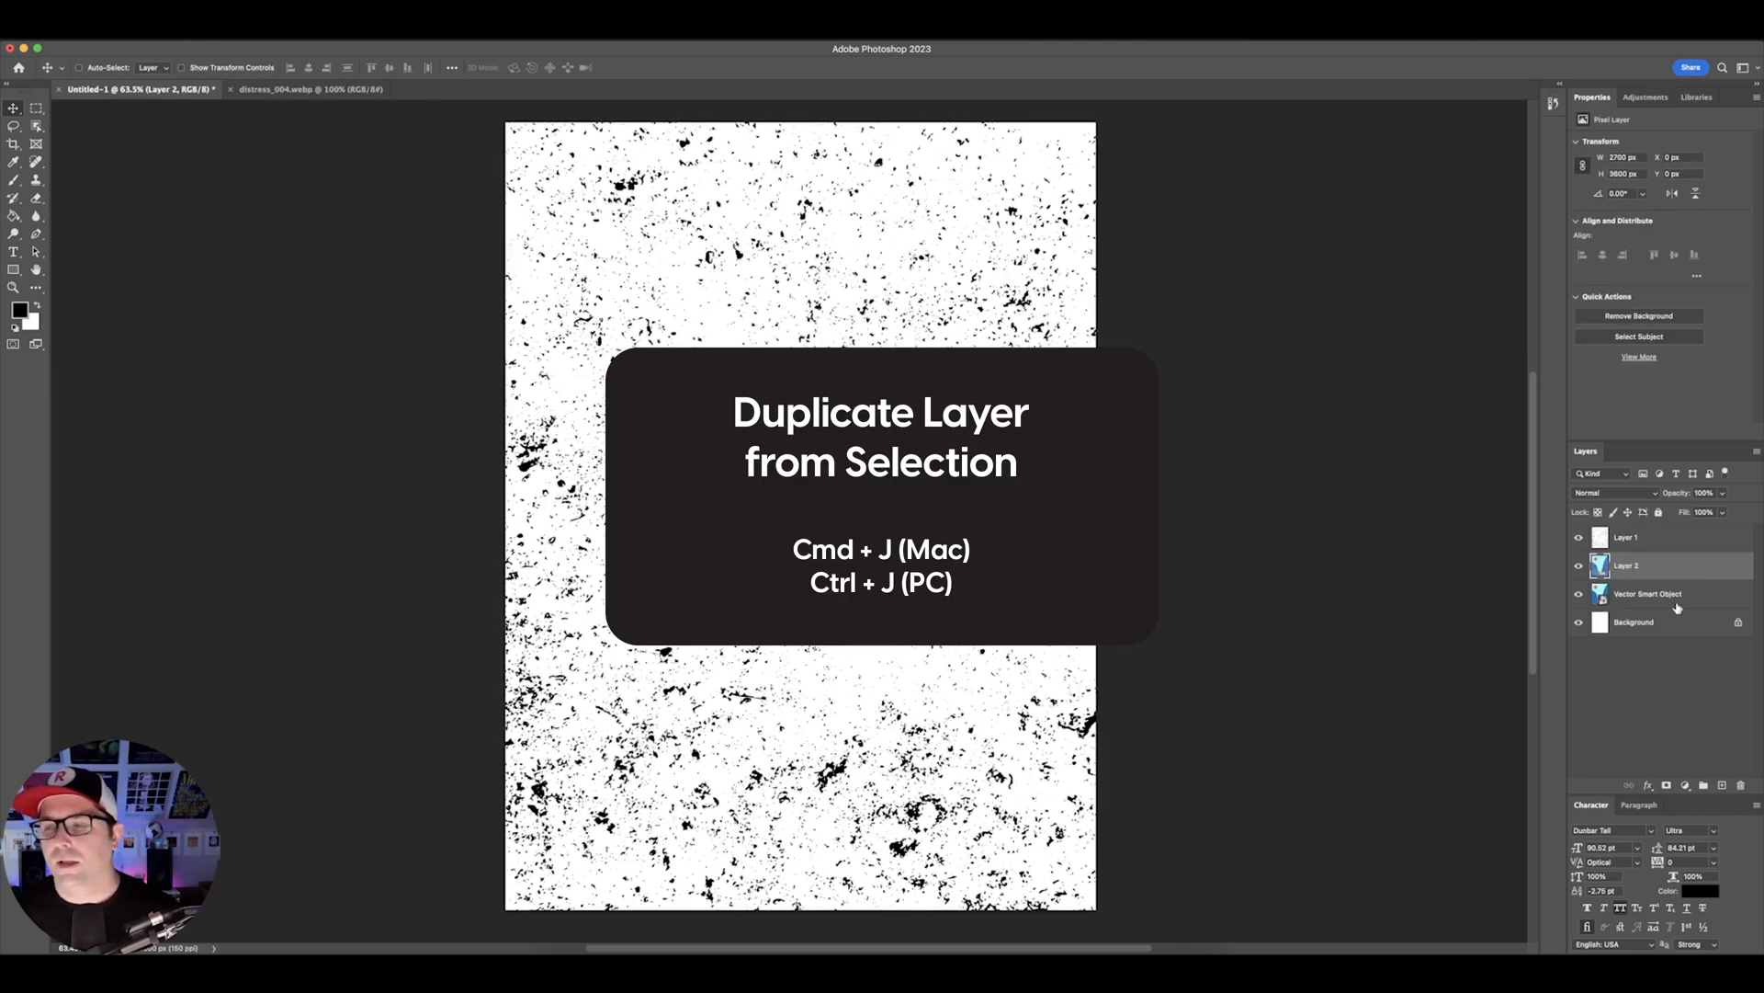
{"action": "left_click", "coordinate": [1579, 542]}
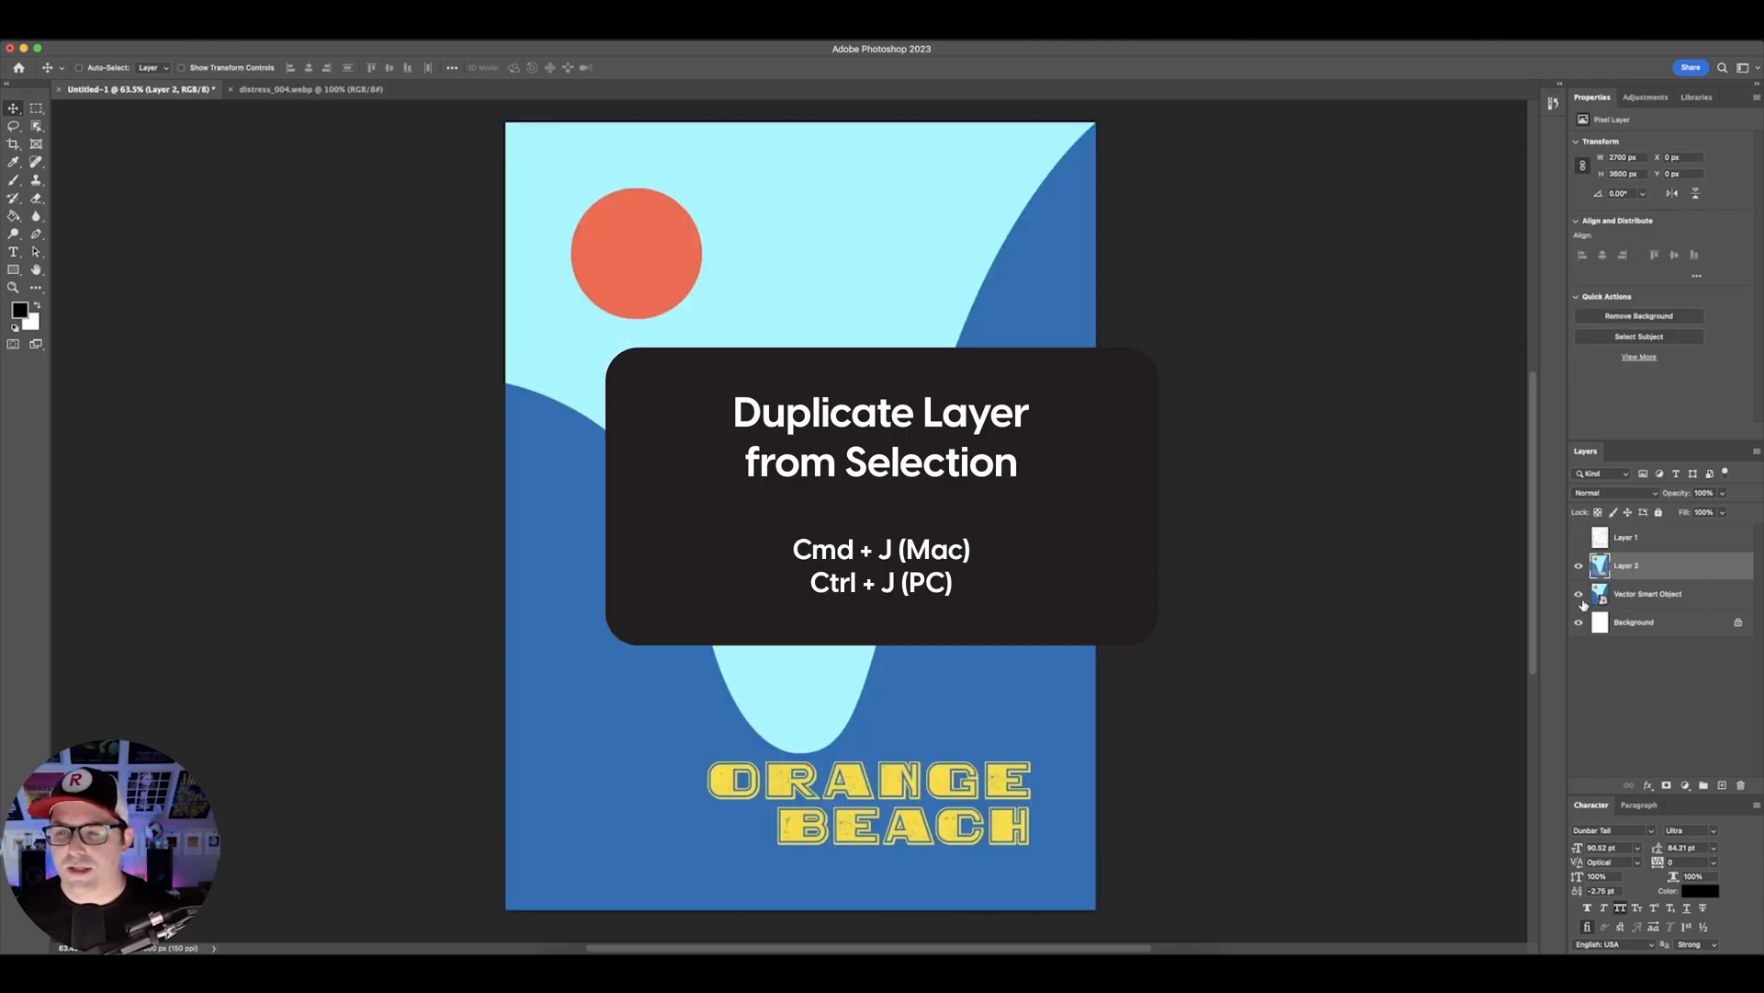
{"action": "left_click", "coordinate": [1580, 596]}
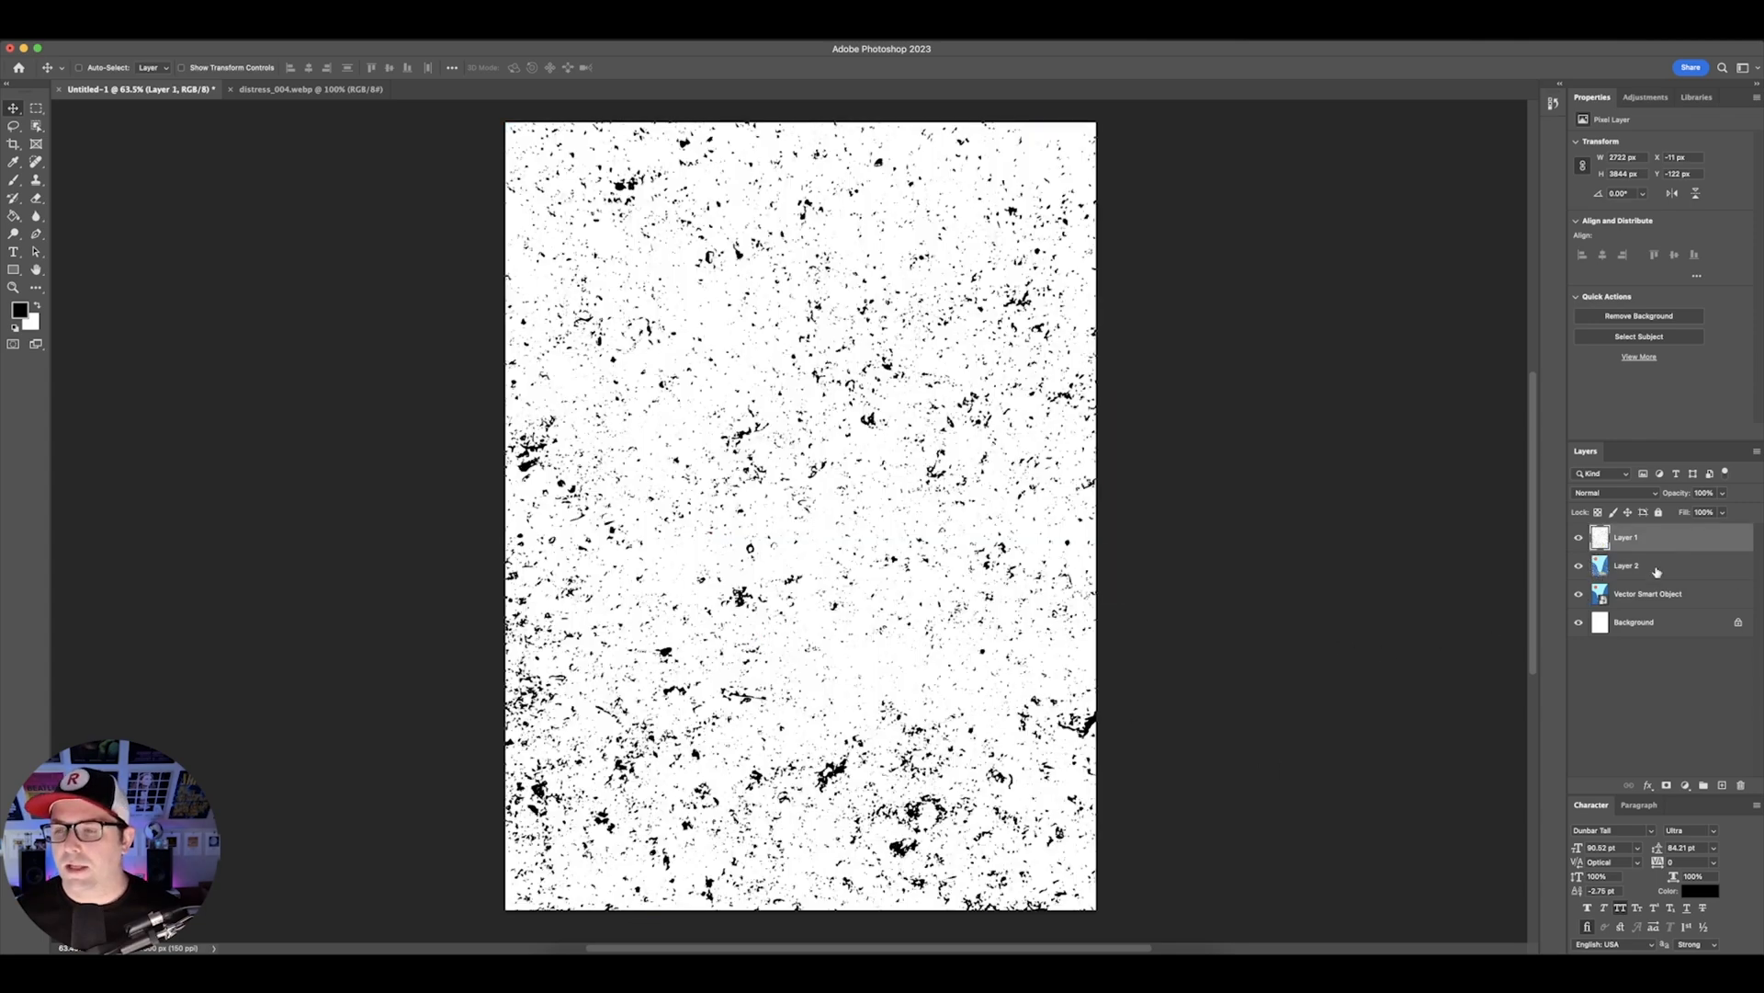
{"action": "left_click", "coordinate": [1657, 571]}
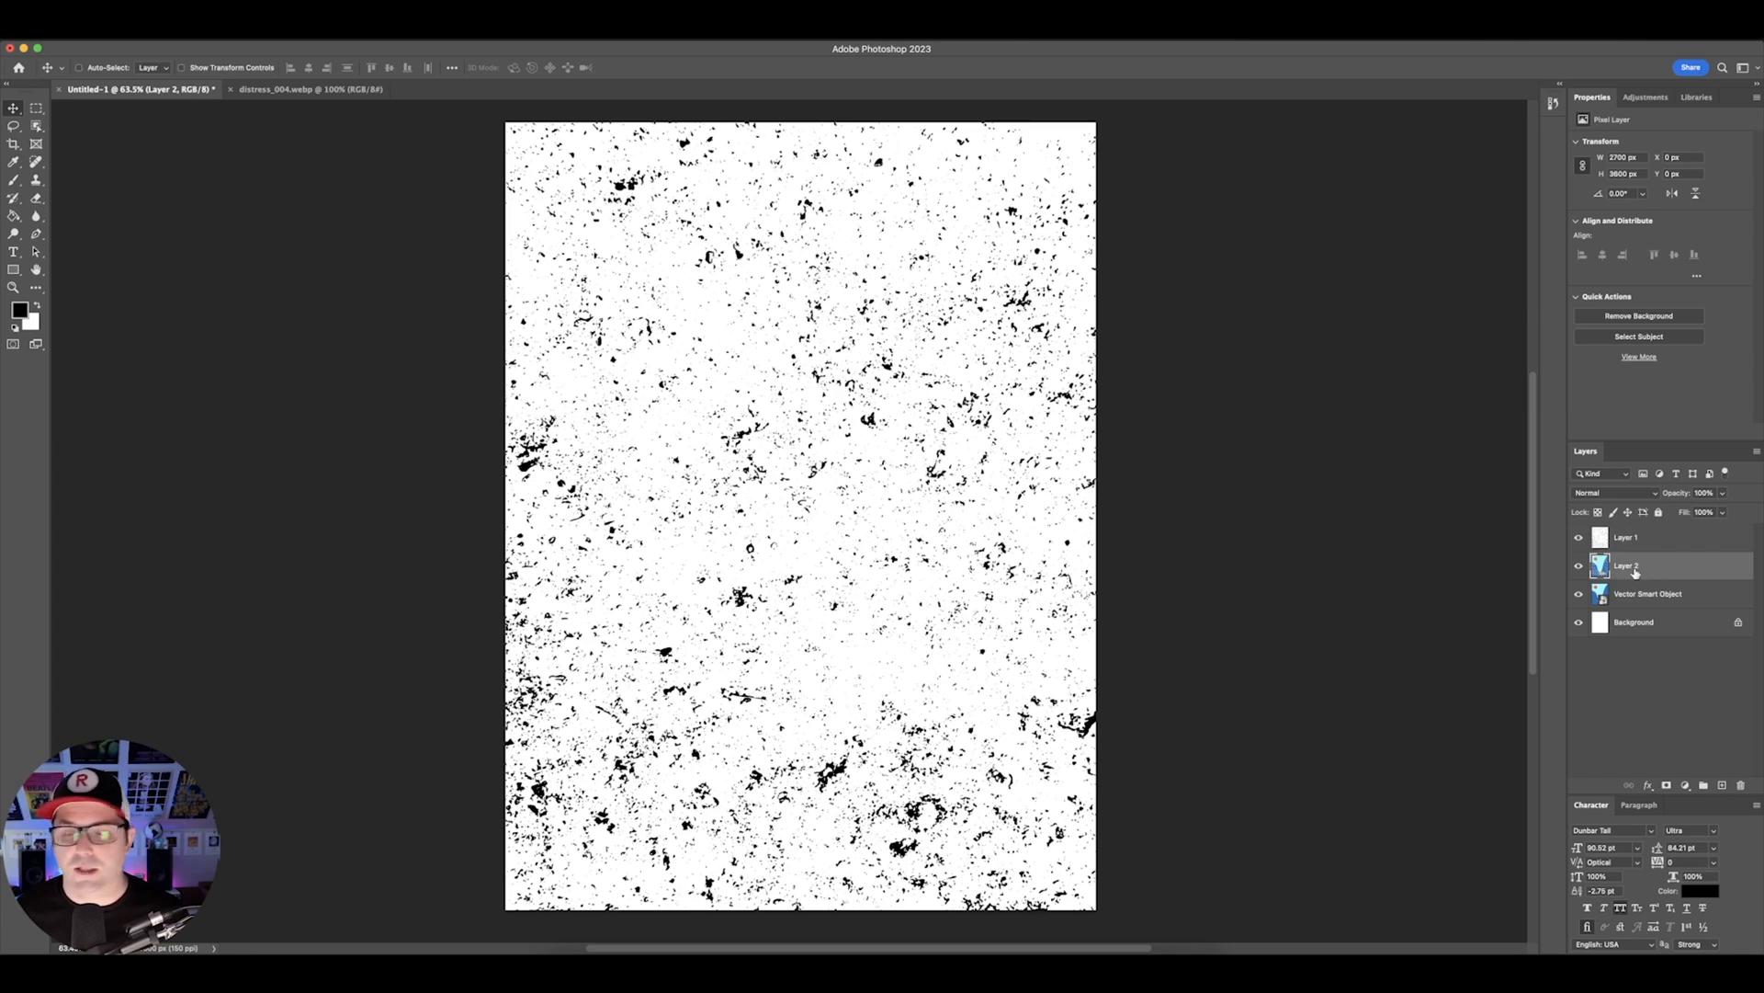
{"action": "double_click", "coordinate": [1629, 567]}
{"action": "type", "text": "H"}
- Select the midtones of the distress texture on Layer 1 with Color Range
{"action": "left_click", "coordinate": [1636, 540]}
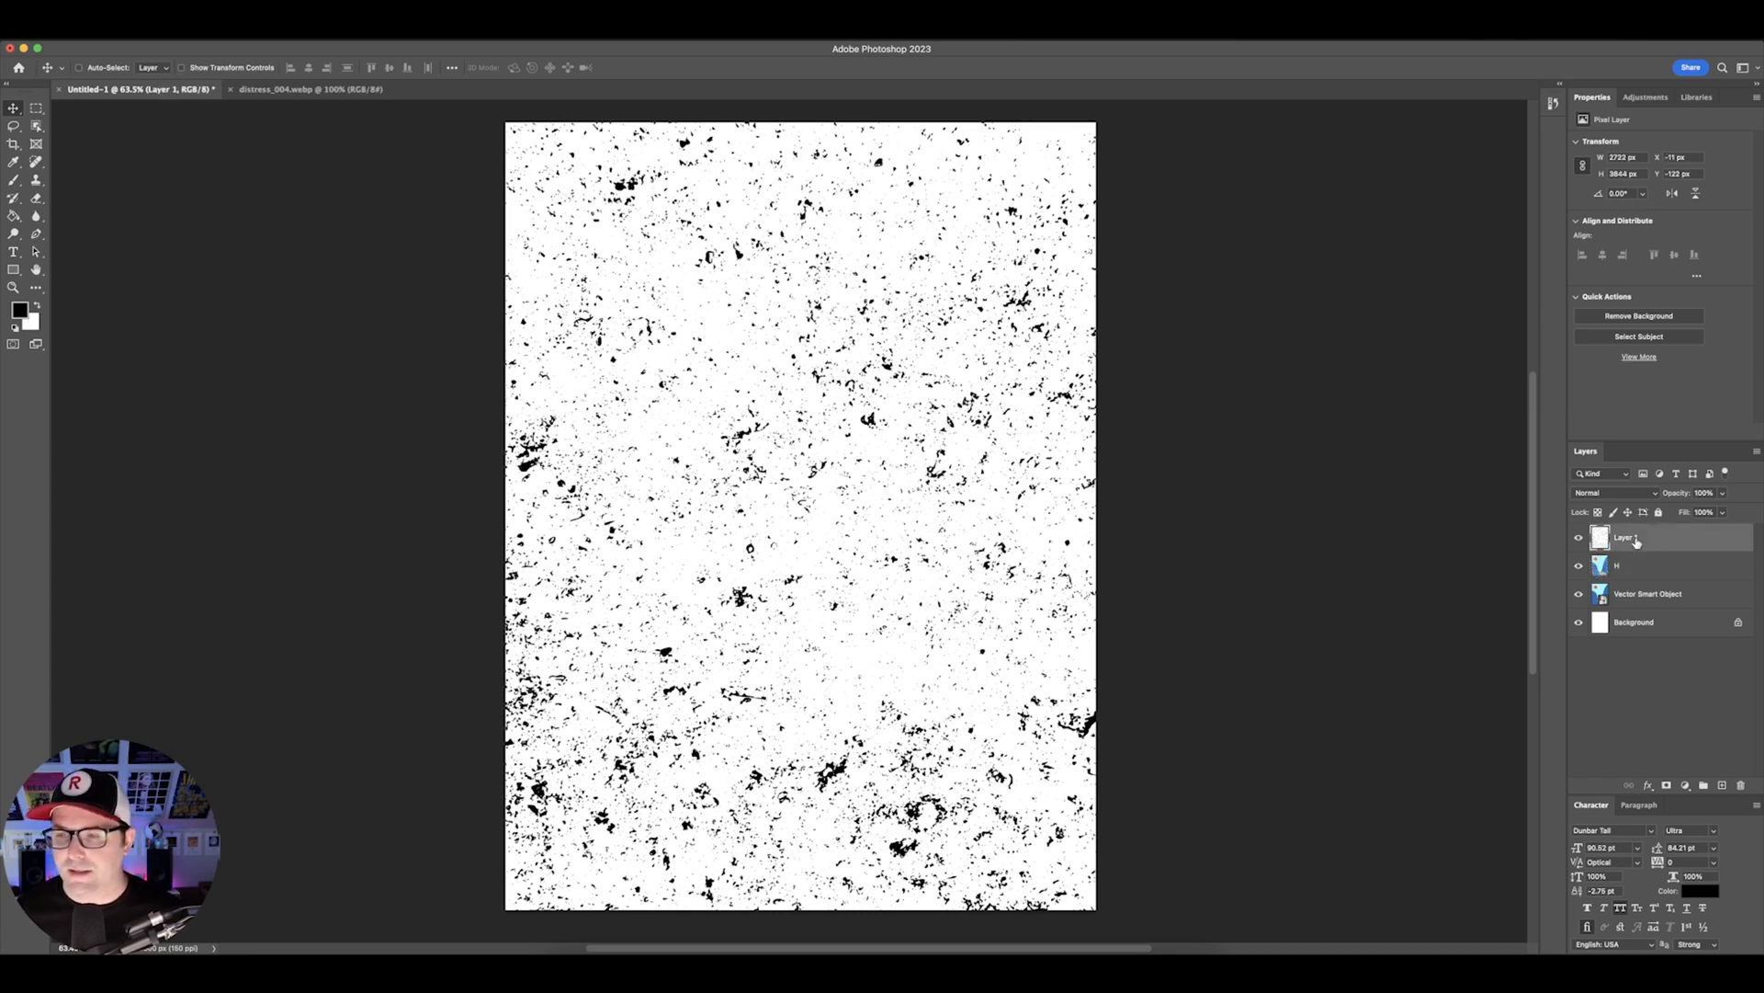
{"action": "left_click", "coordinate": [275, 28]}
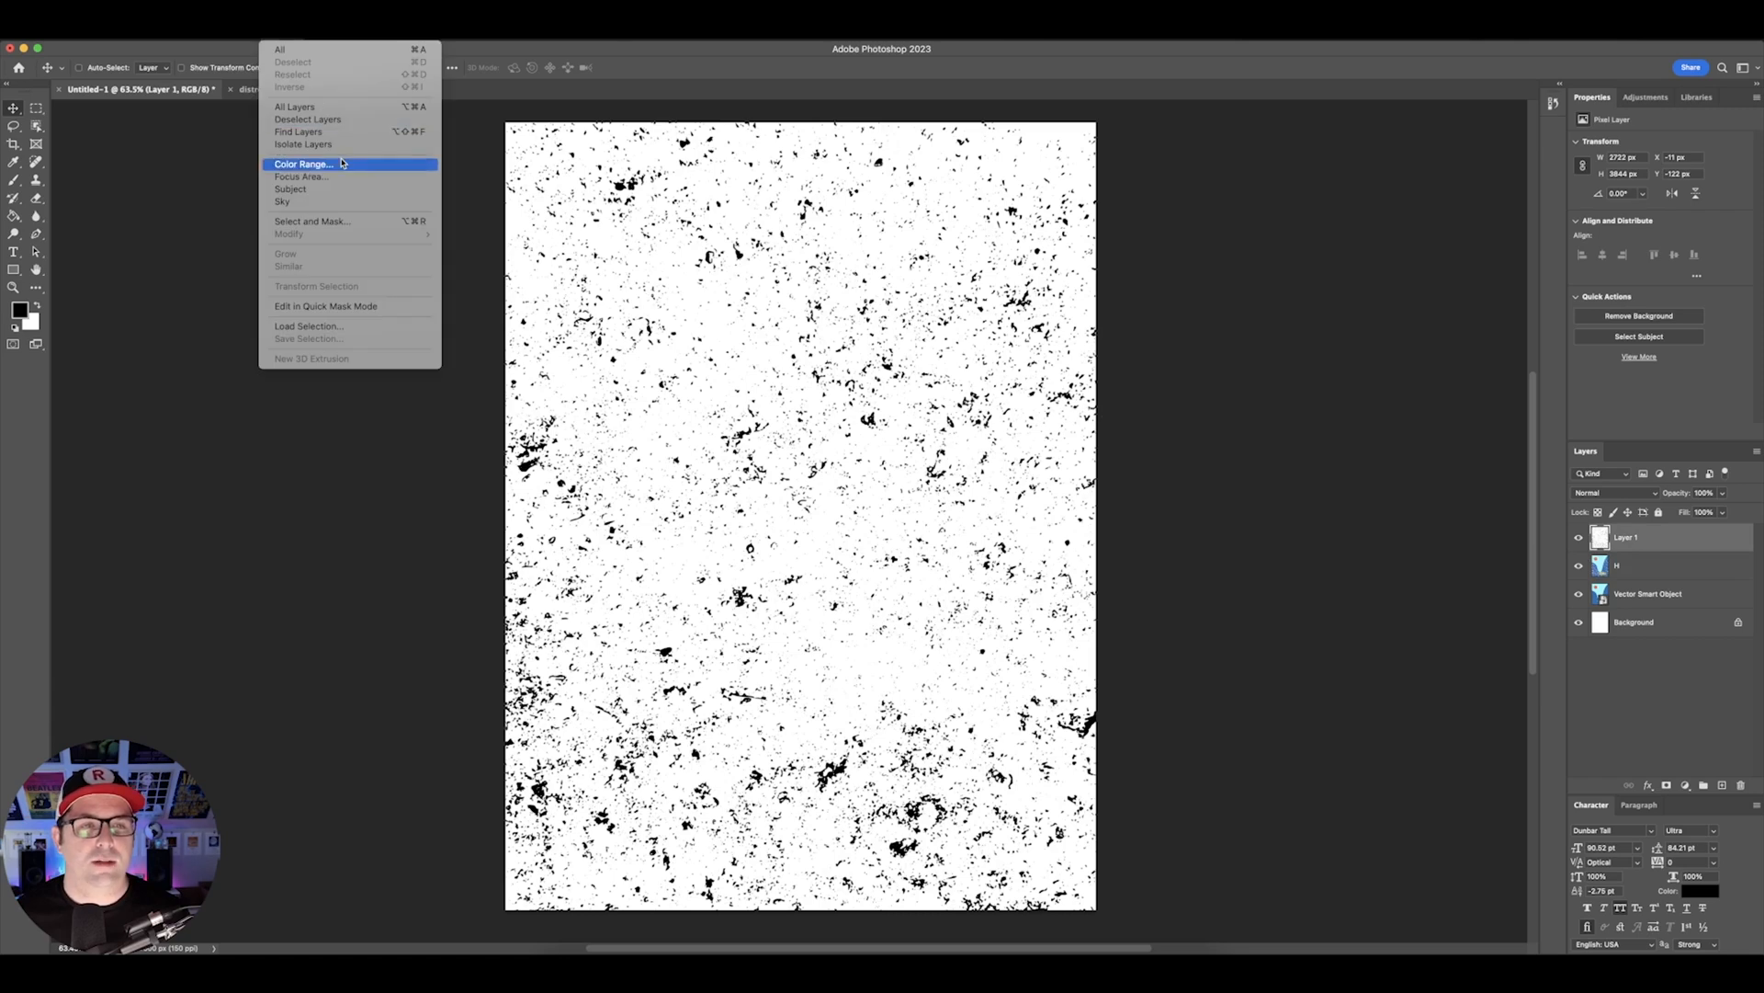
{"action": "left_click", "coordinate": [312, 163]}
{"action": "left_click", "coordinate": [889, 265]}
{"action": "left_click", "coordinate": [888, 279]}
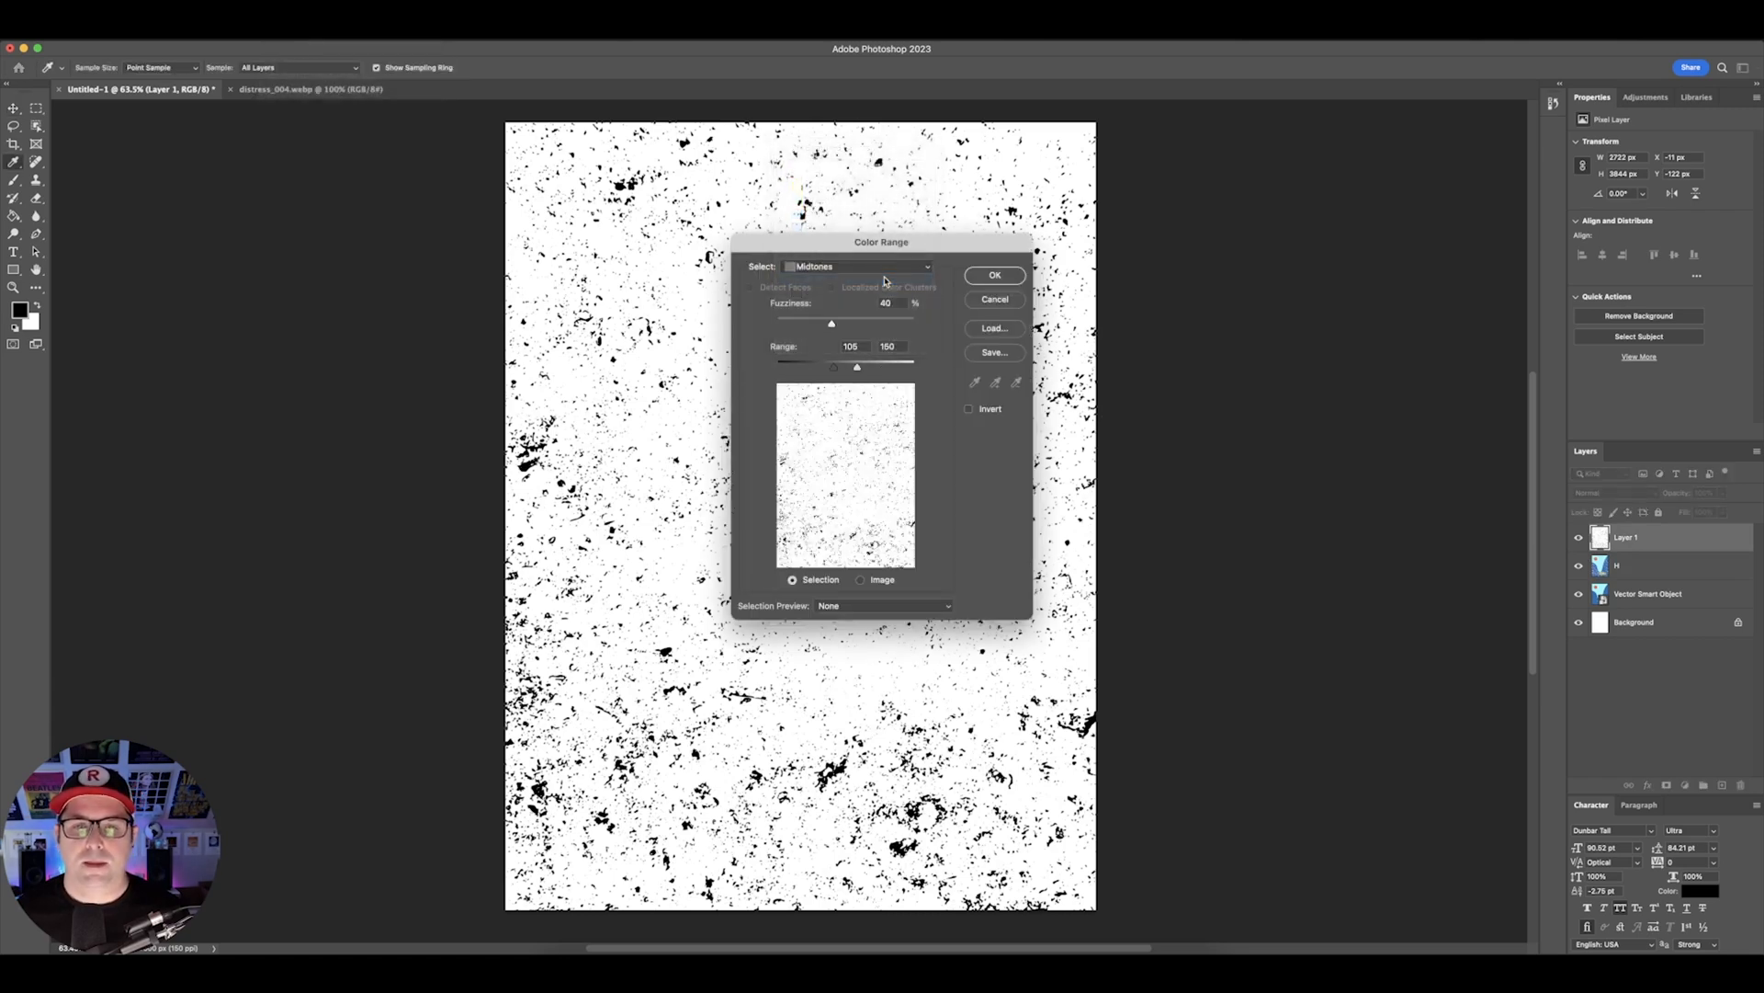
{"action": "left_click", "coordinate": [995, 275]}
- Copy the selected midtone areas of the Vector Smart Object to a new layer and rename it M
{"action": "left_click", "coordinate": [1704, 598]}
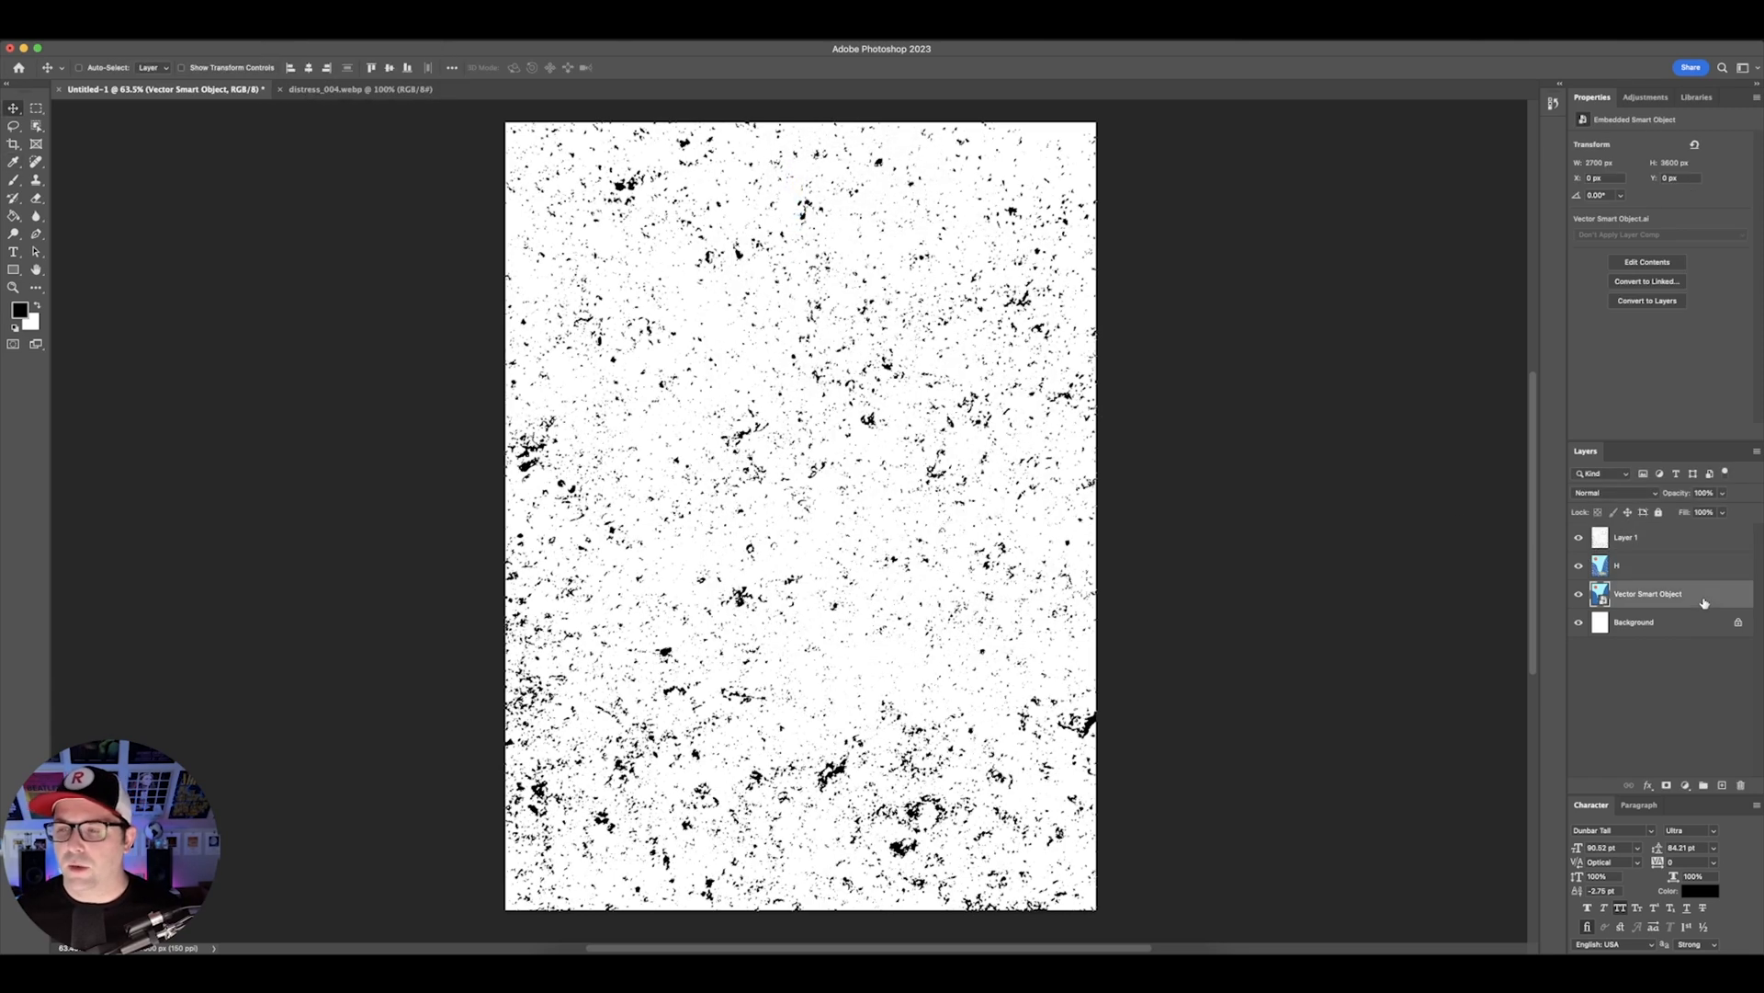
{"action": "key", "text": "ctrl+j"}
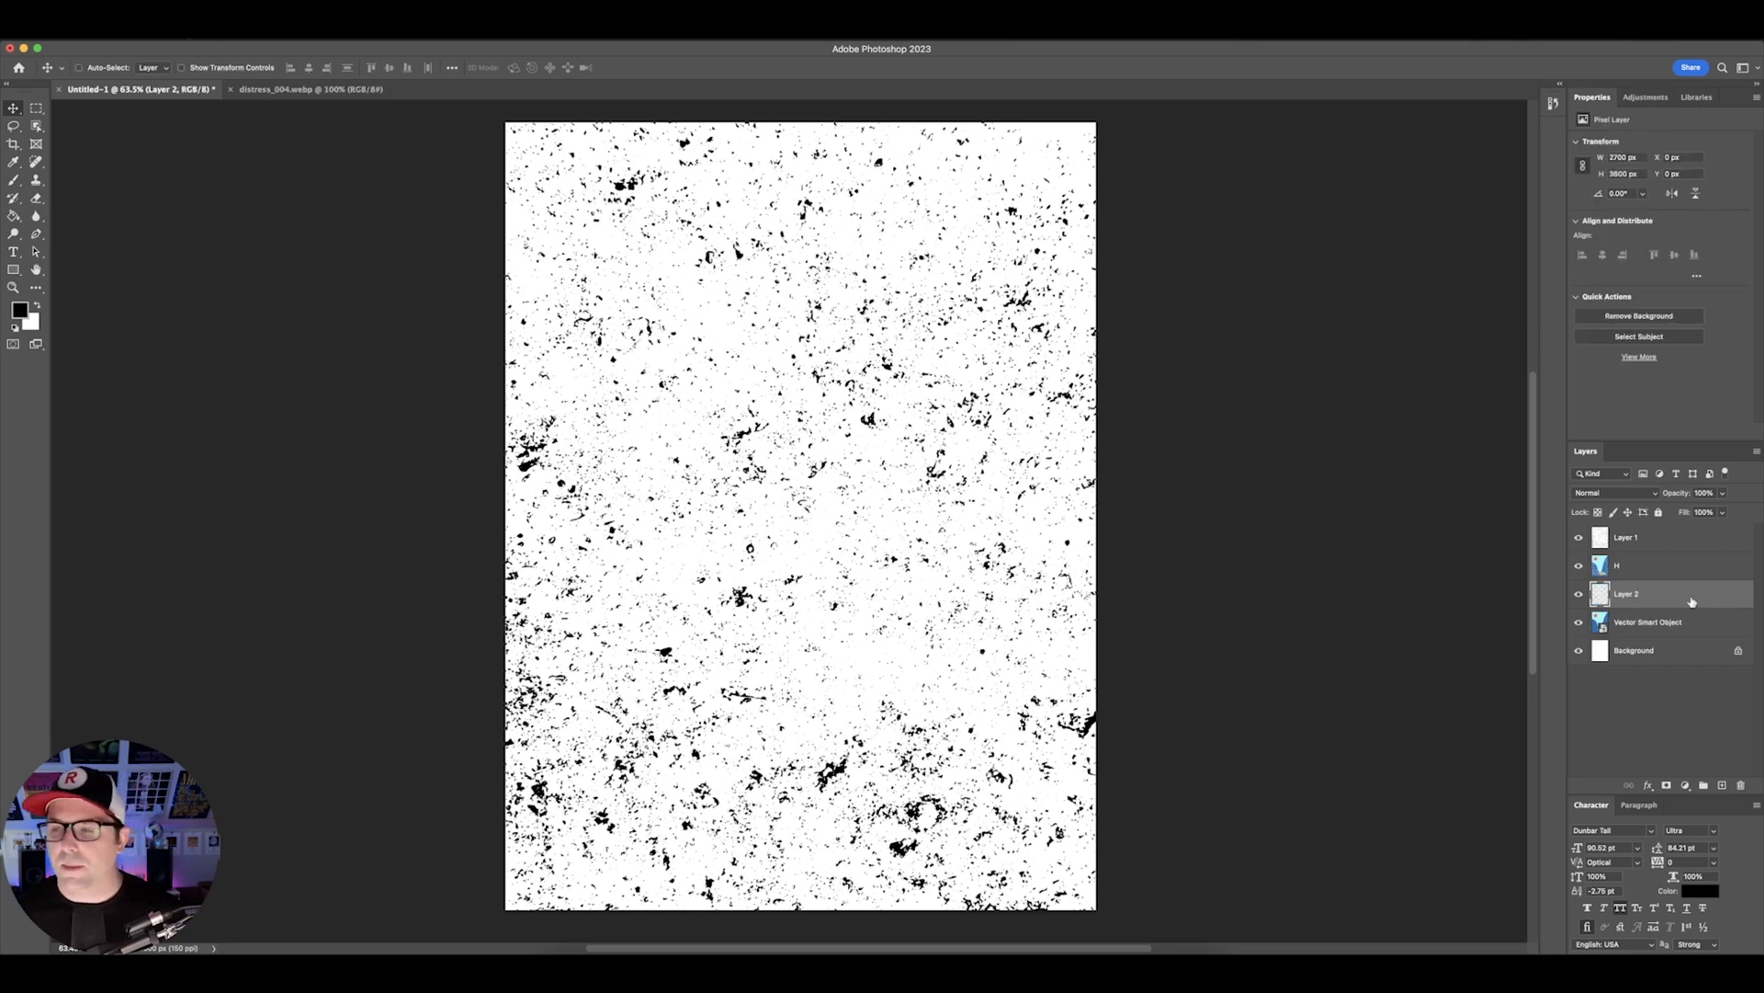
{"action": "double_click", "coordinate": [1621, 595]}
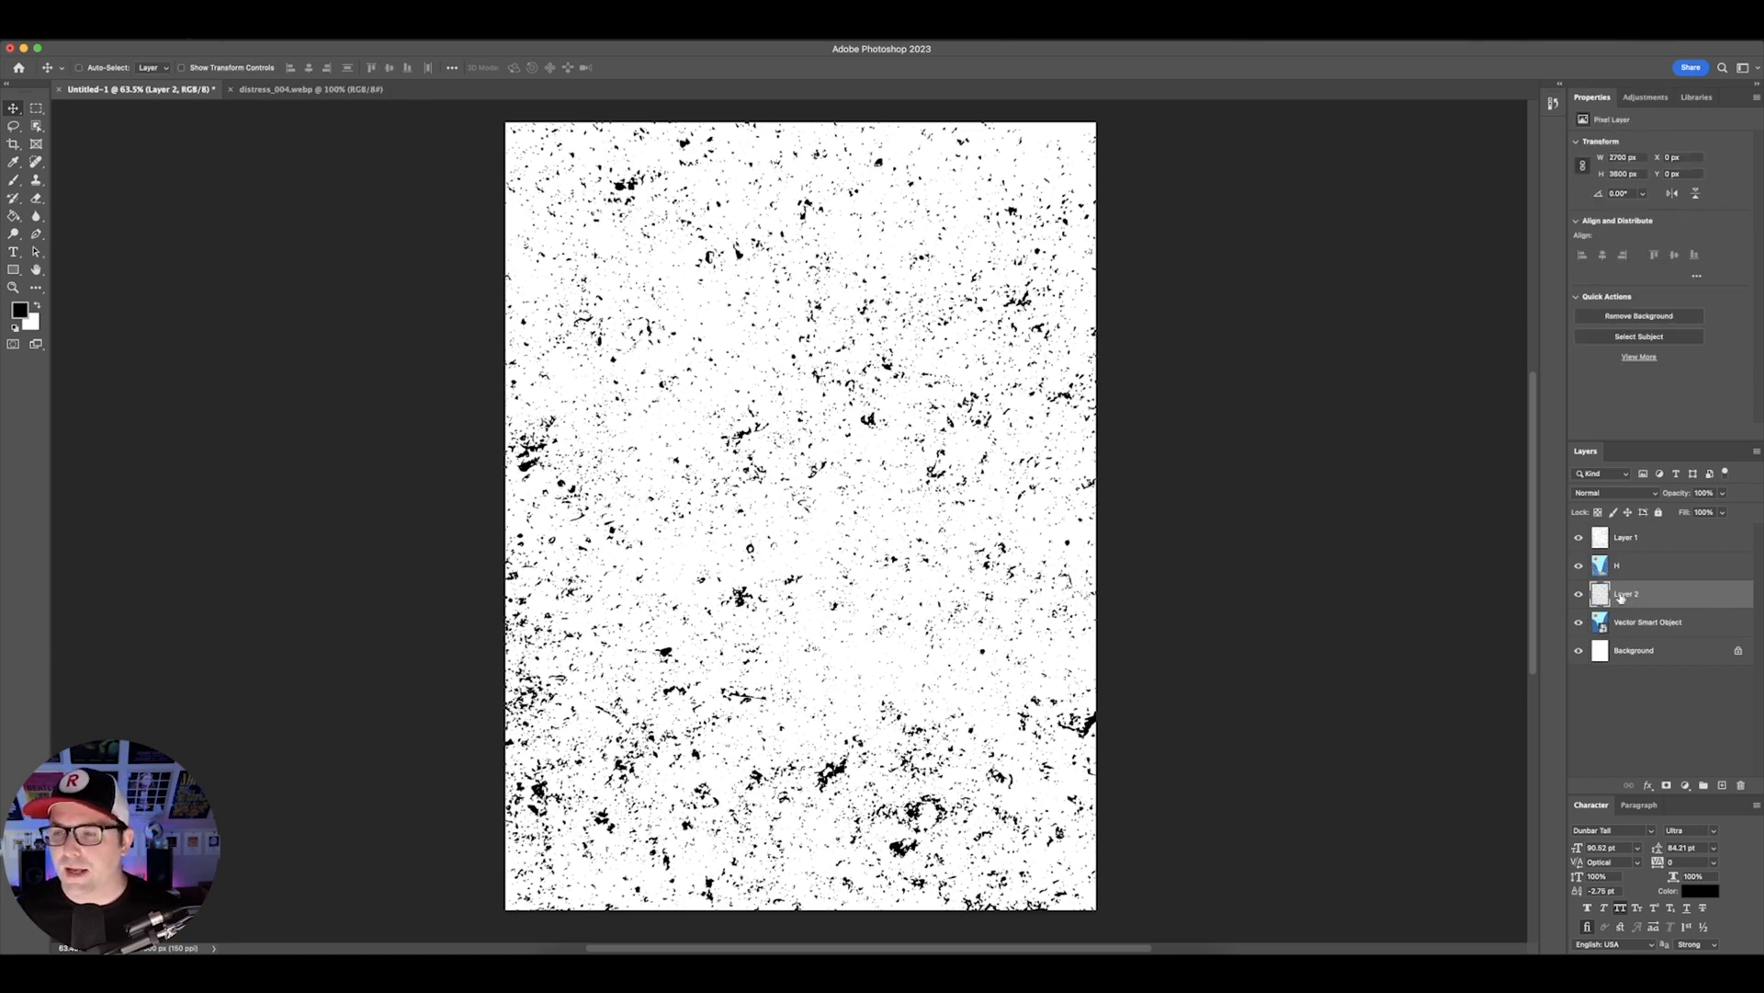
{"action": "type", "text": "M"}
{"action": "key", "text": "Return"}
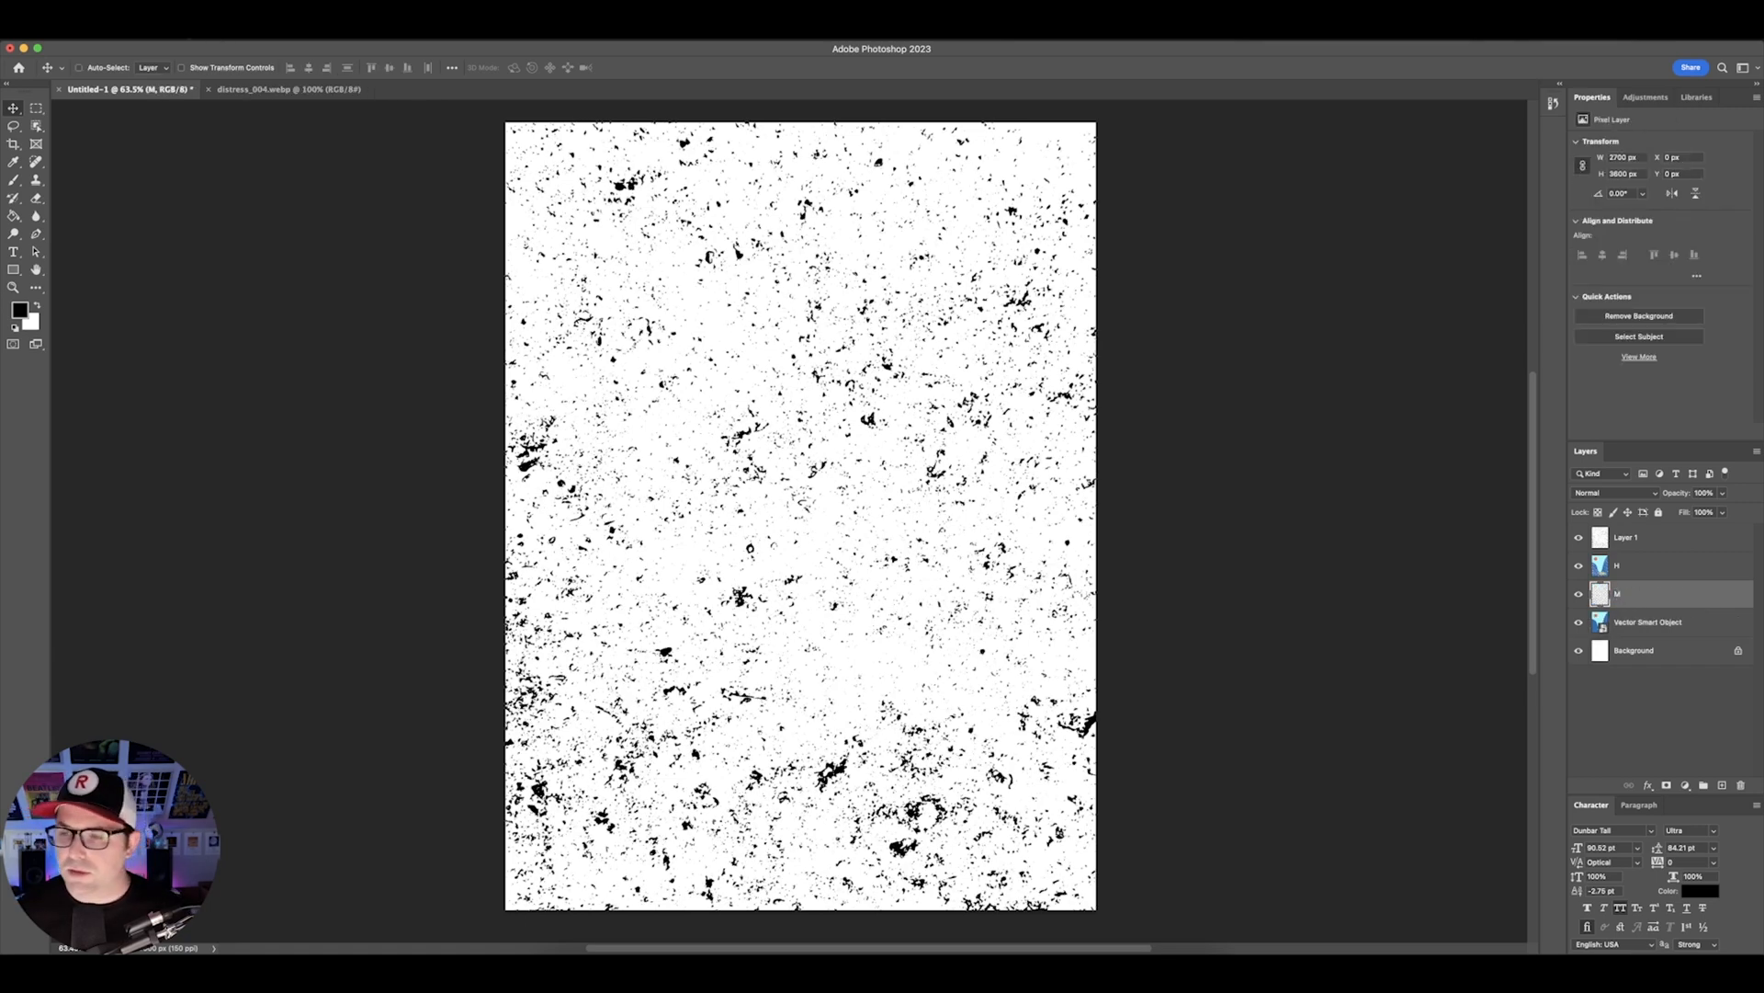
- Select the shadows of the distress texture on Layer 1 with Color Range
{"action": "left_click", "coordinate": [1635, 539]}
{"action": "left_click", "coordinate": [275, 26]}
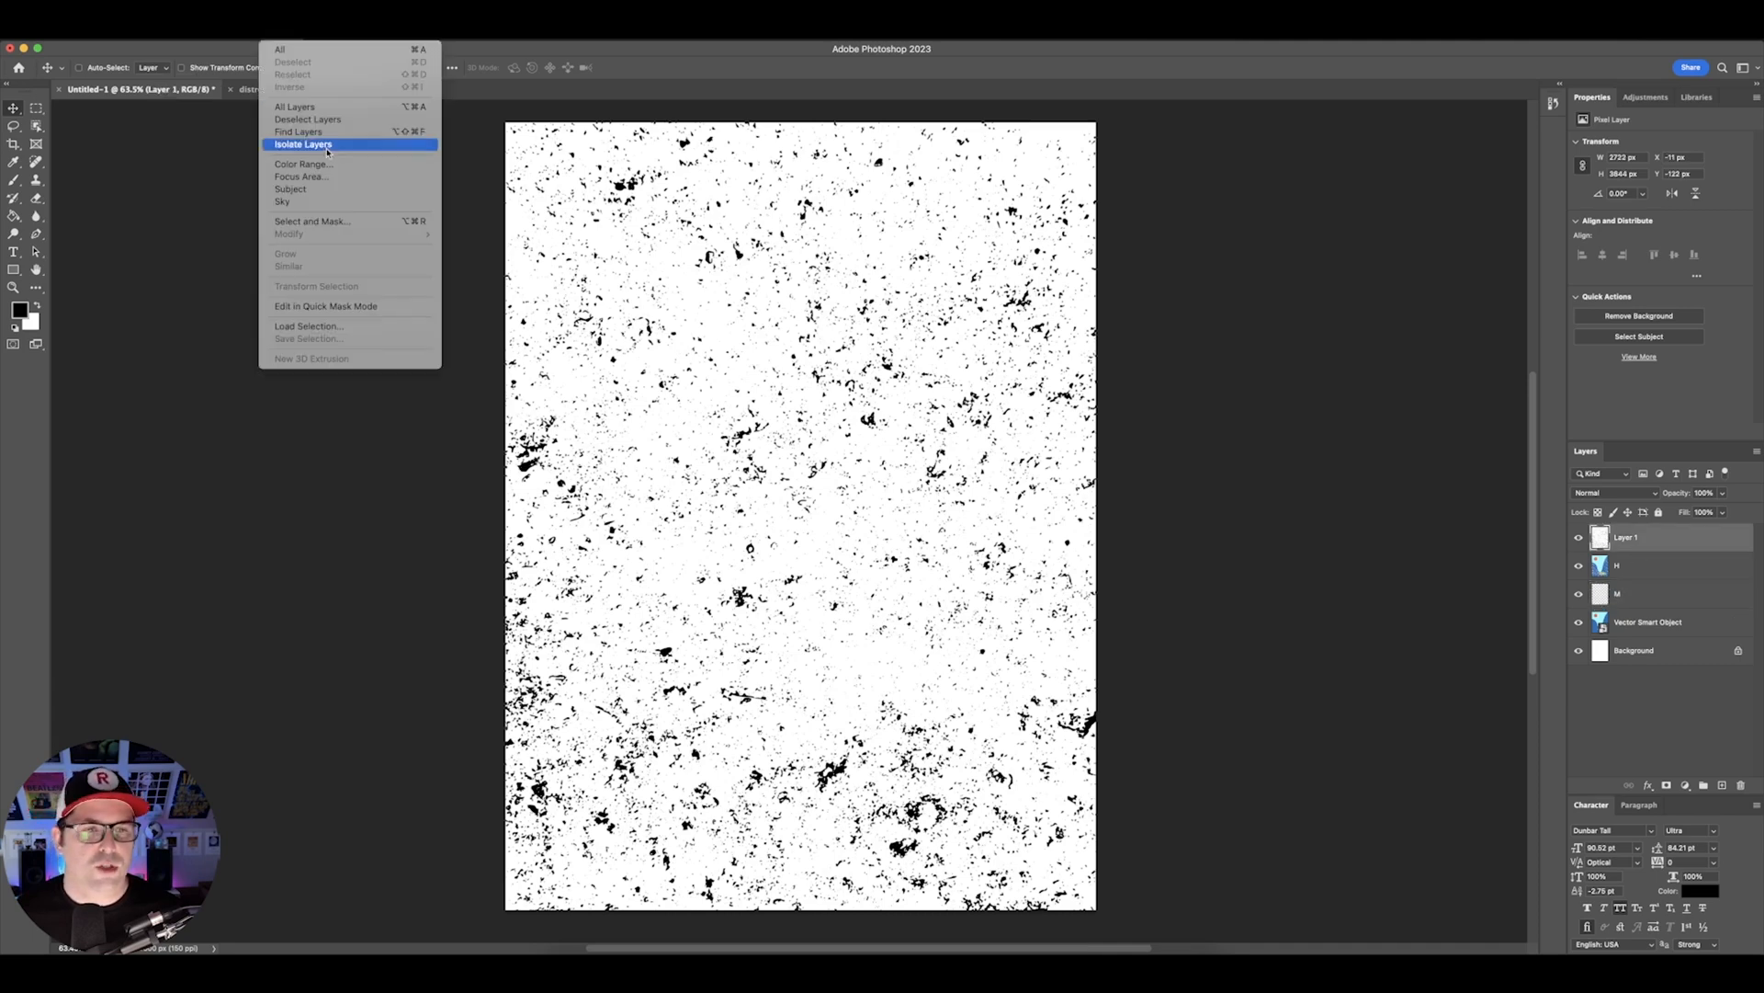
{"action": "left_click", "coordinate": [313, 168]}
{"action": "left_click", "coordinate": [873, 267]}
{"action": "left_click", "coordinate": [874, 279]}
{"action": "key", "text": "Return"}
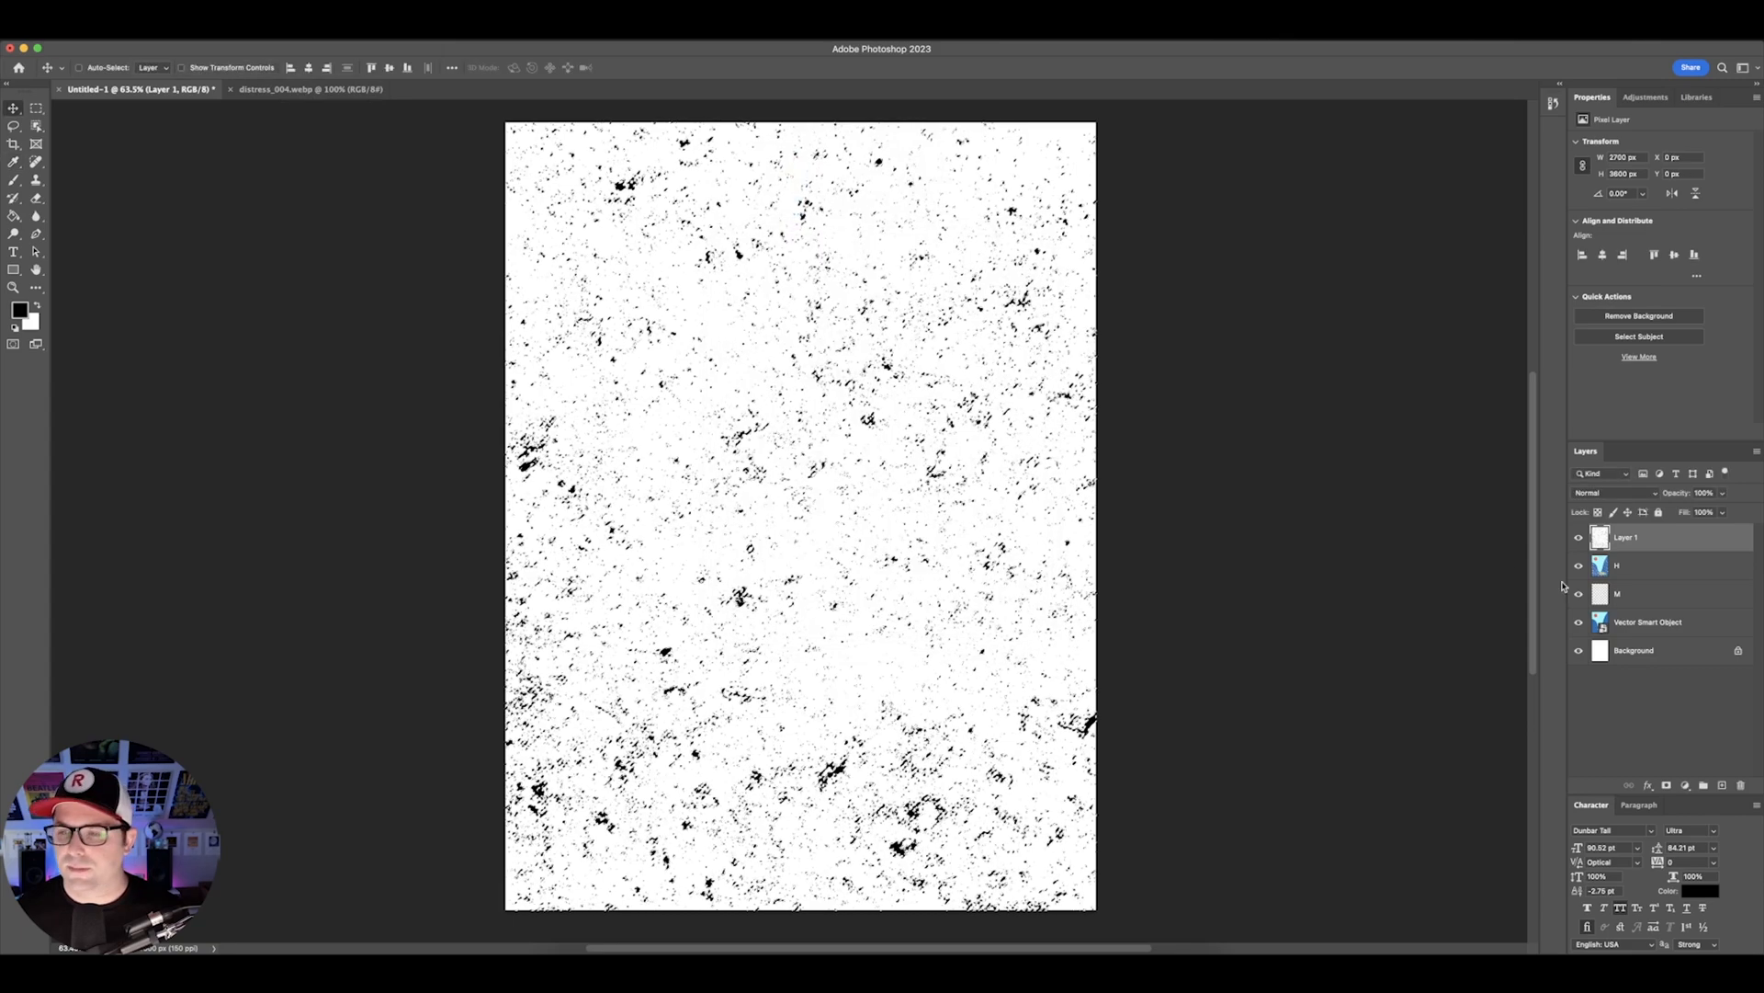
- Copy the selected shadow areas of the Vector Smart Object to a new layer and rename it S
{"action": "left_click", "coordinate": [1721, 627]}
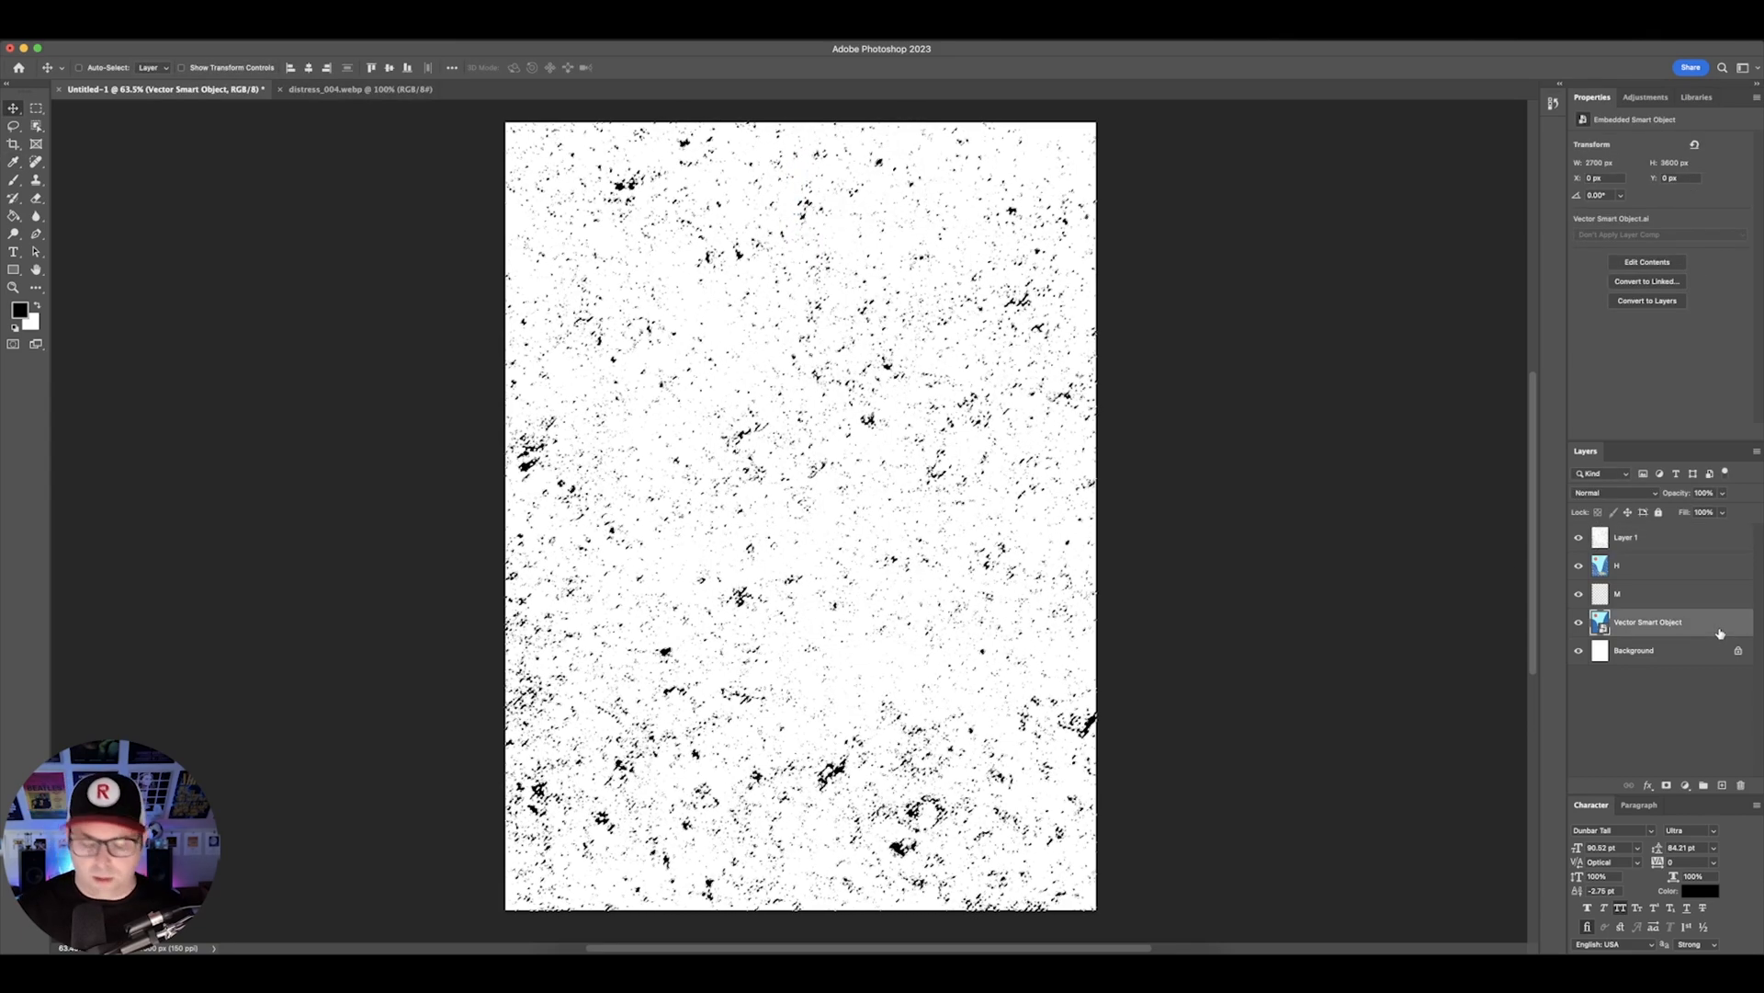
{"action": "key", "text": "super+j"}
{"action": "double_click", "coordinate": [1628, 623]}
{"action": "type", "text": "S"}
{"action": "key", "text": "Return"}
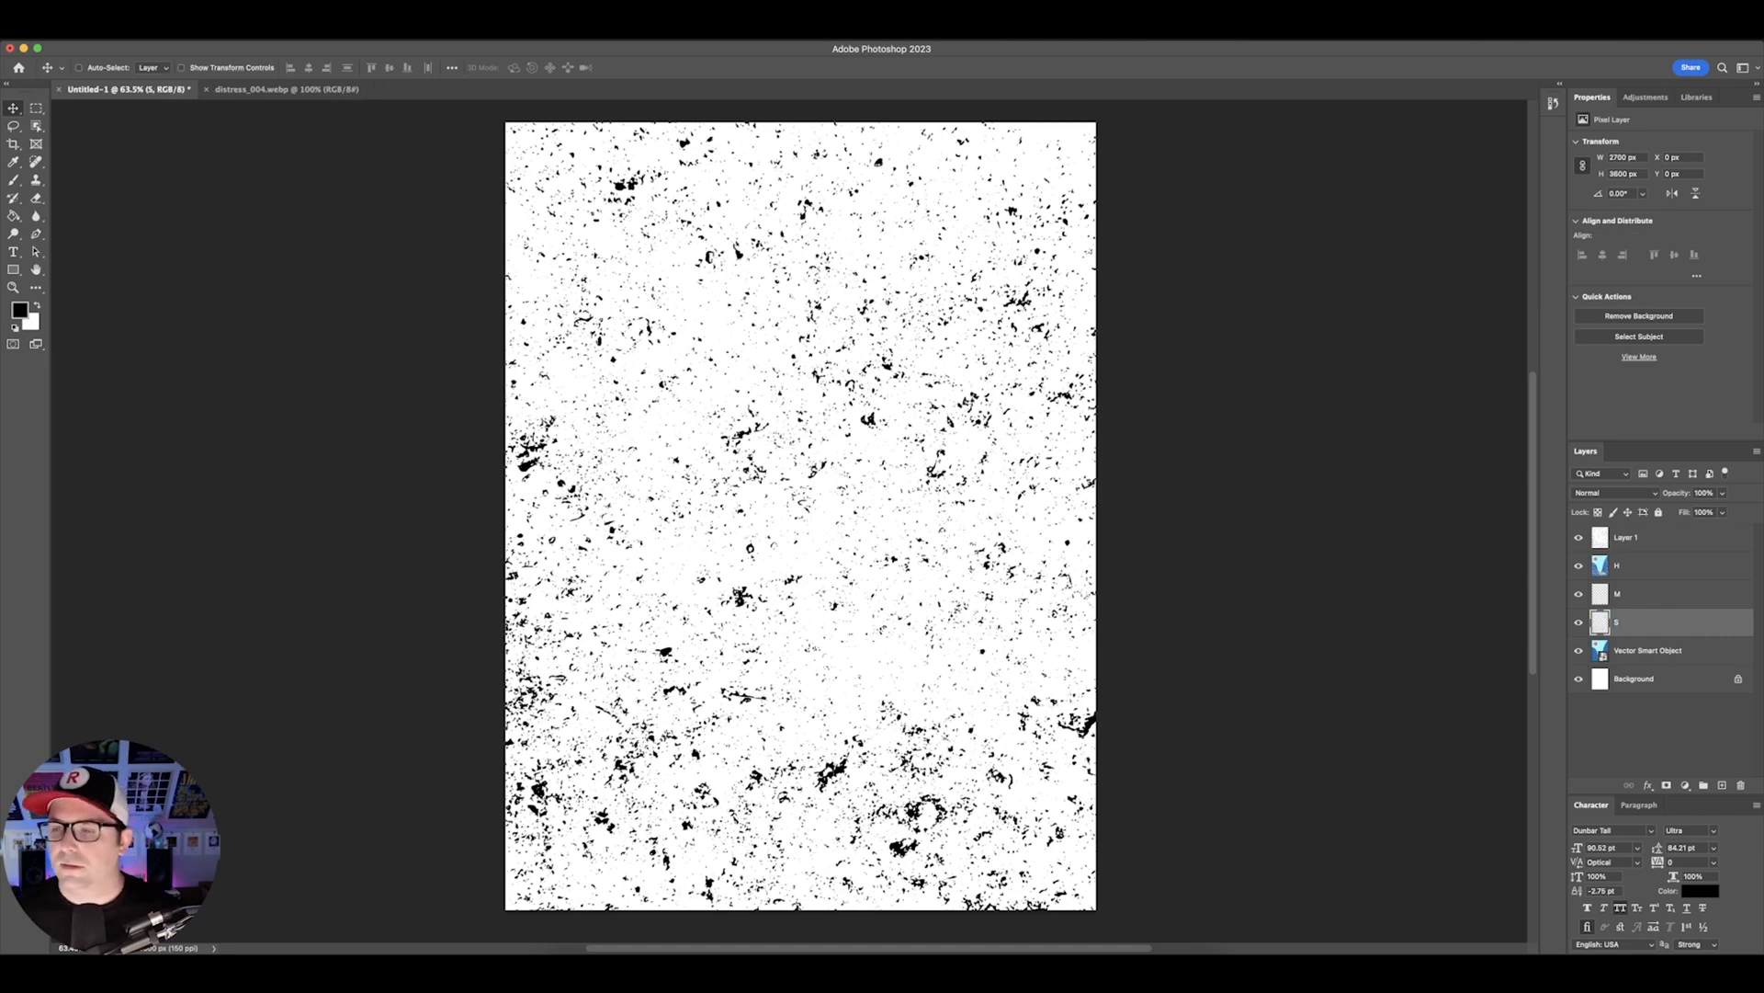
- Hide Layer 1 and the Vector Smart Object, compare the H, M and S layers by toggling them, and leave only H and M shown over the Background
{"action": "left_click", "coordinate": [1578, 538]}
{"action": "left_click", "coordinate": [1579, 652]}
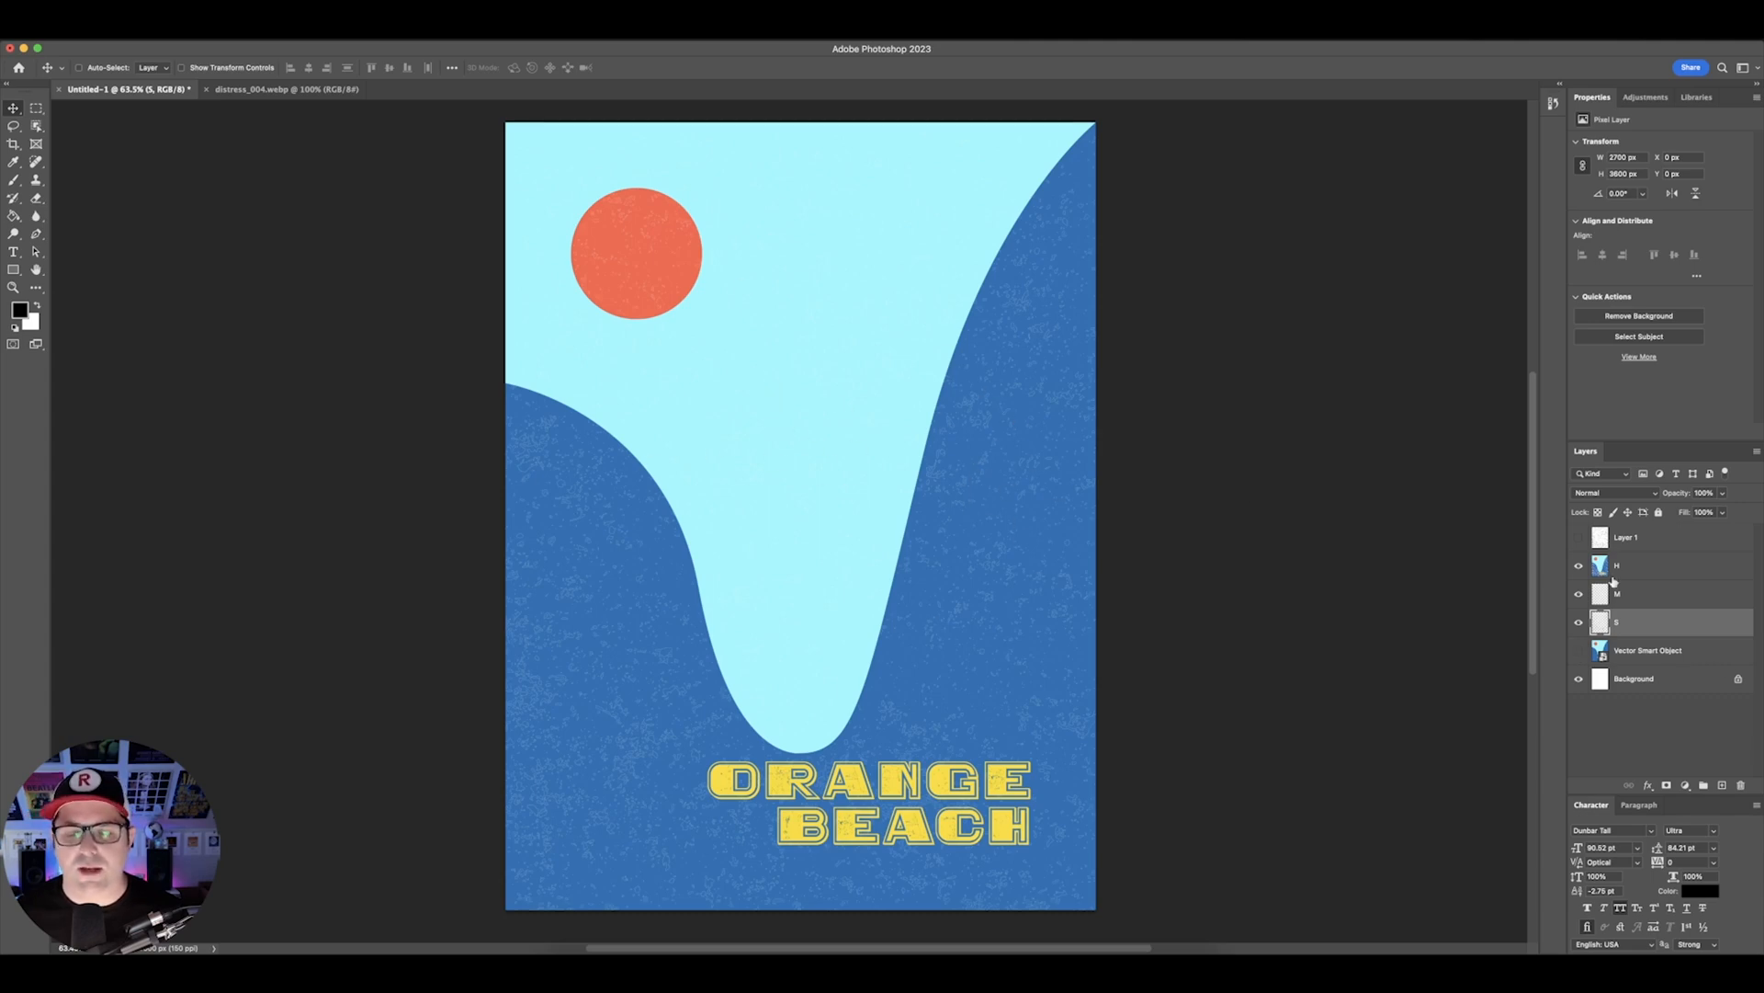
{"action": "left_click", "coordinate": [1579, 625]}
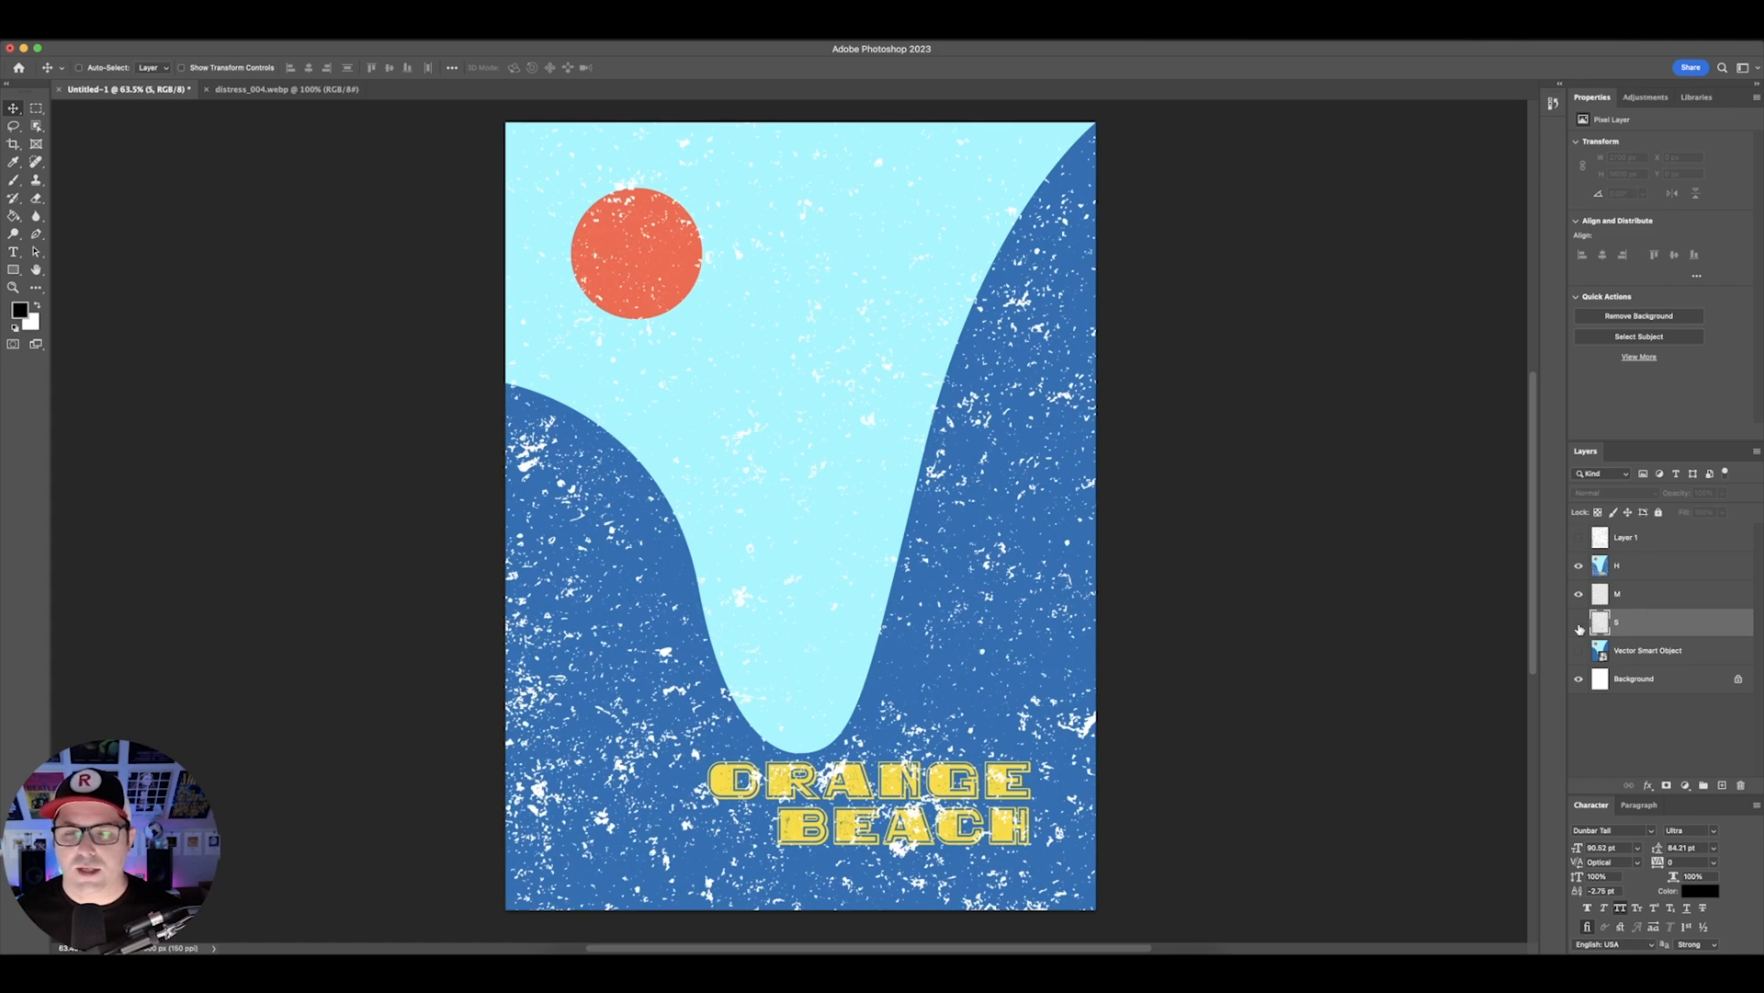
{"action": "left_click", "coordinate": [1579, 623]}
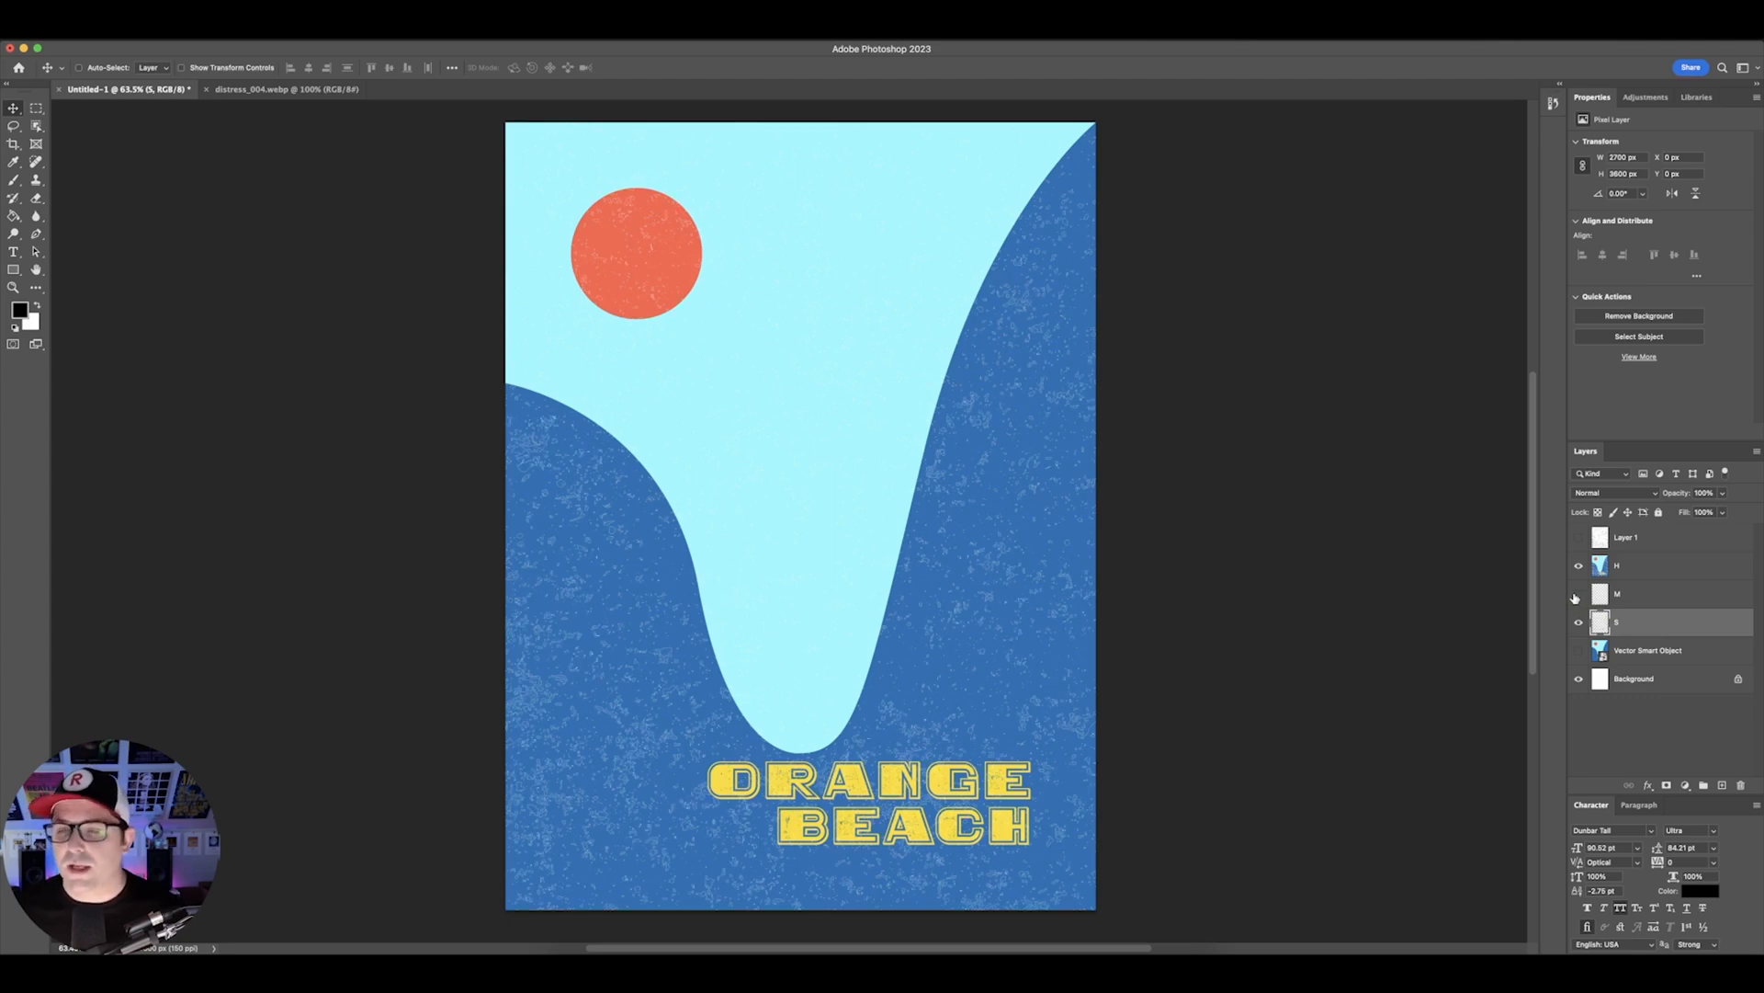
{"action": "left_click", "coordinate": [1579, 567]}
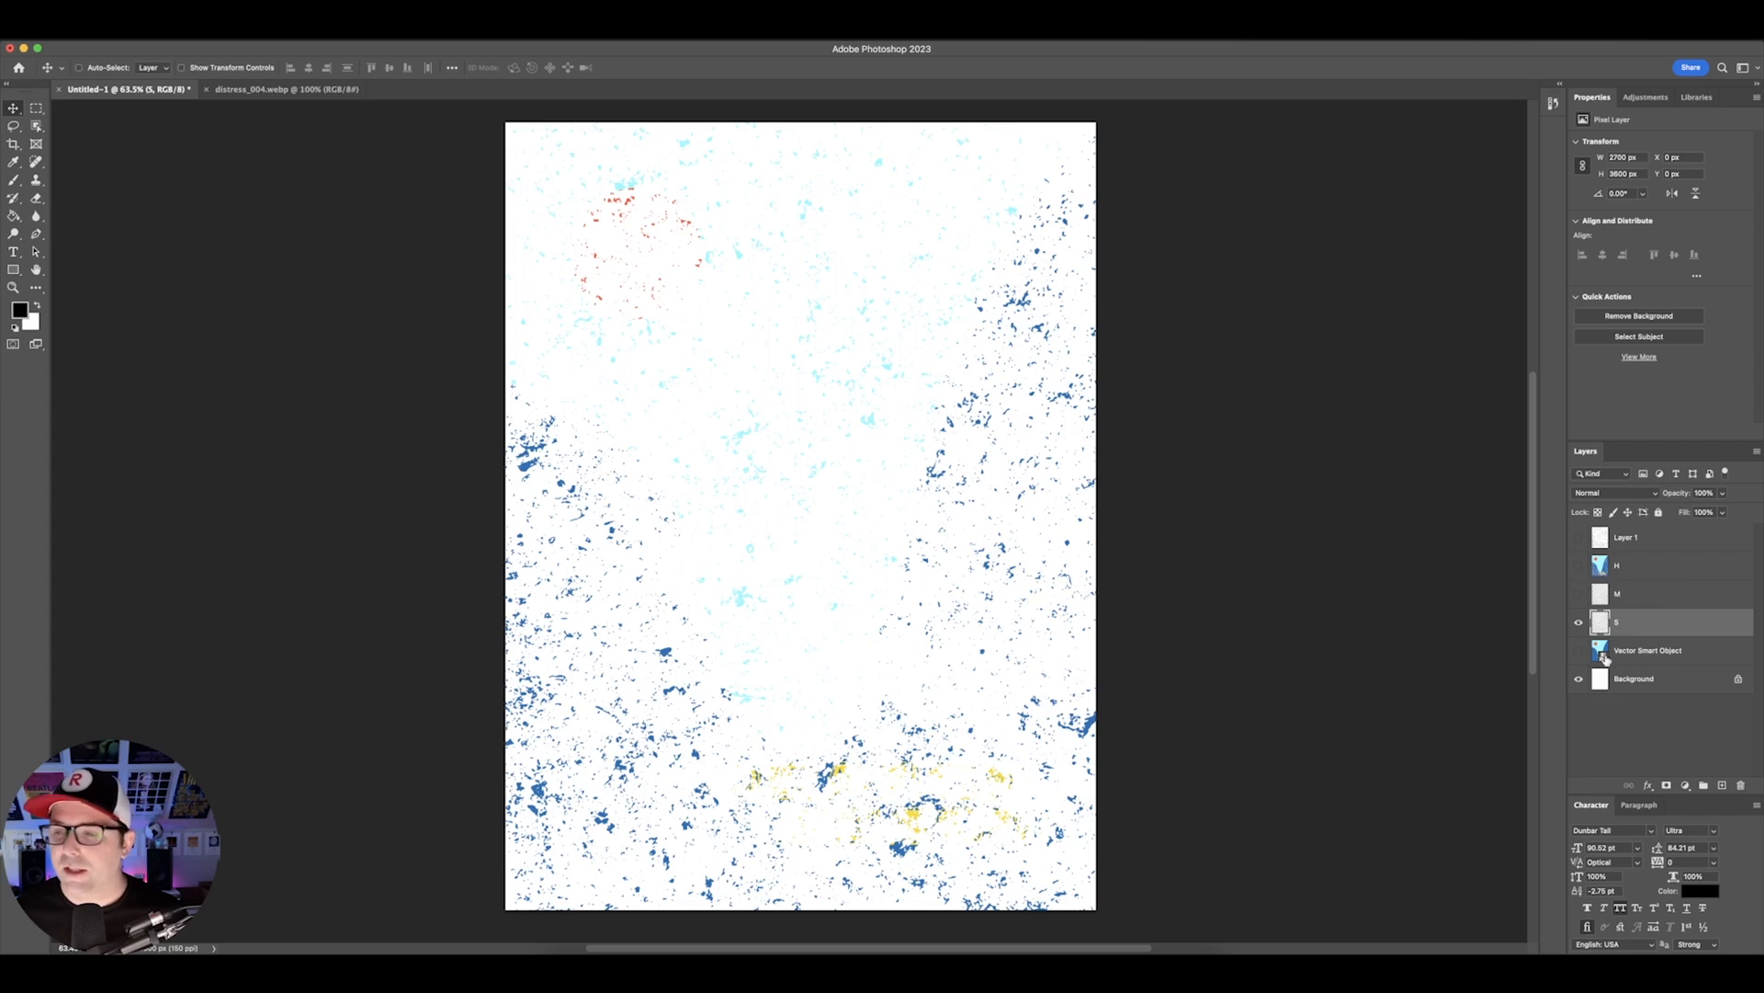
{"action": "left_click", "coordinate": [1579, 622]}
{"action": "left_click", "coordinate": [1579, 566]}
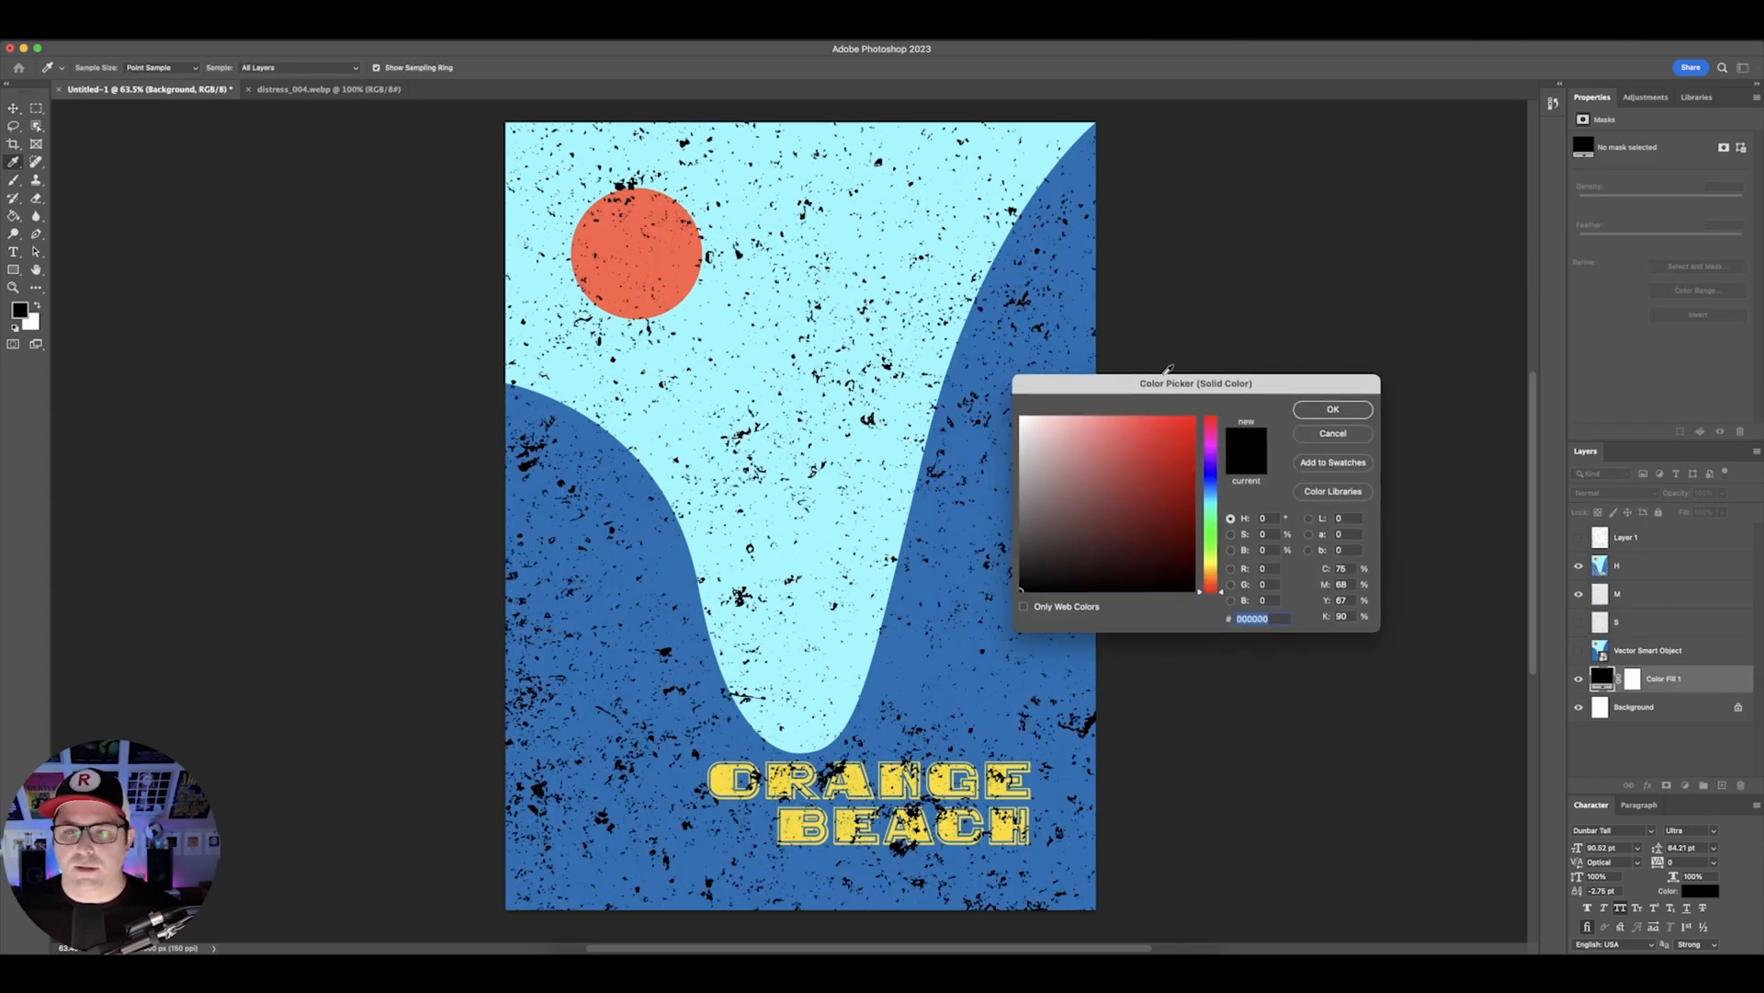
- Try a dark brown solid colour fill, hex 342222, beneath the distressed poster layers
{"action": "left_click_drag", "start_coordinate": [1194, 382], "coordinate": [1319, 368]}
{"action": "left_click", "coordinate": [1144, 554]}
{"action": "mouse_move", "coordinate": [1144, 554]}
{"action": "left_mouse_down"}
{"action": "mouse_move", "coordinate": [1170, 497]}
{"action": "mouse_move", "coordinate": [1171, 535]}
{"action": "mouse_move", "coordinate": [1207, 545]}
{"action": "left_mouse_up"}
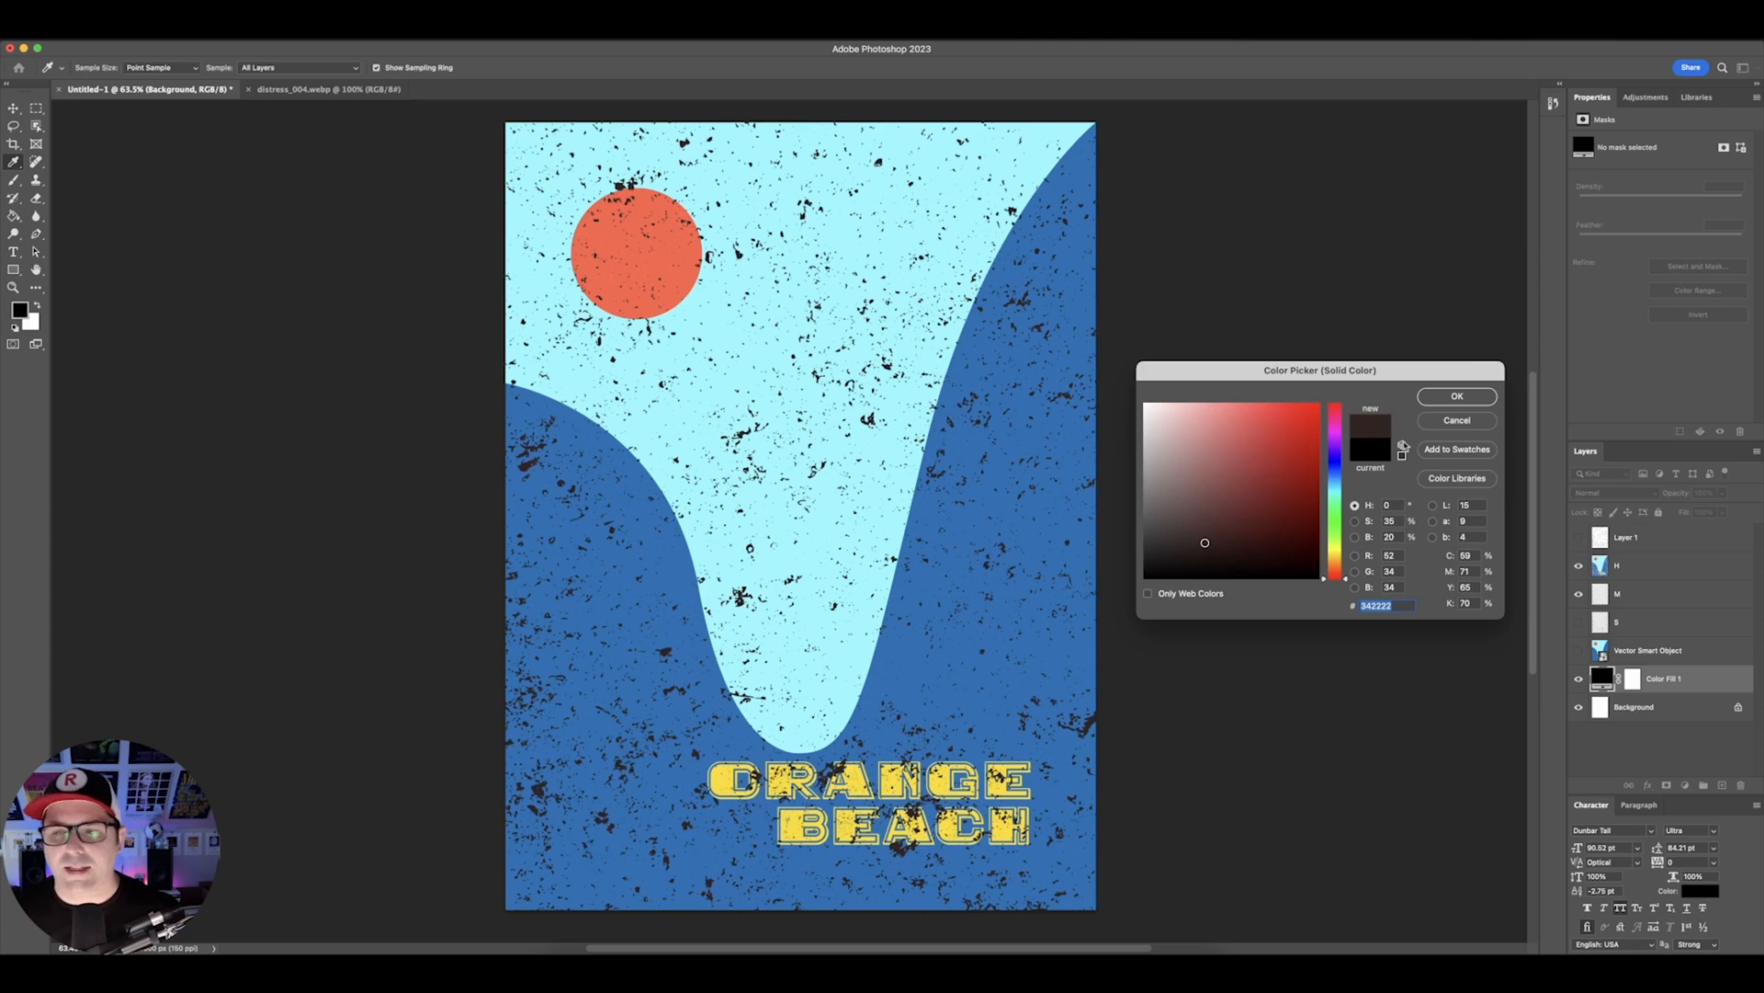
{"action": "left_click", "coordinate": [1474, 422]}
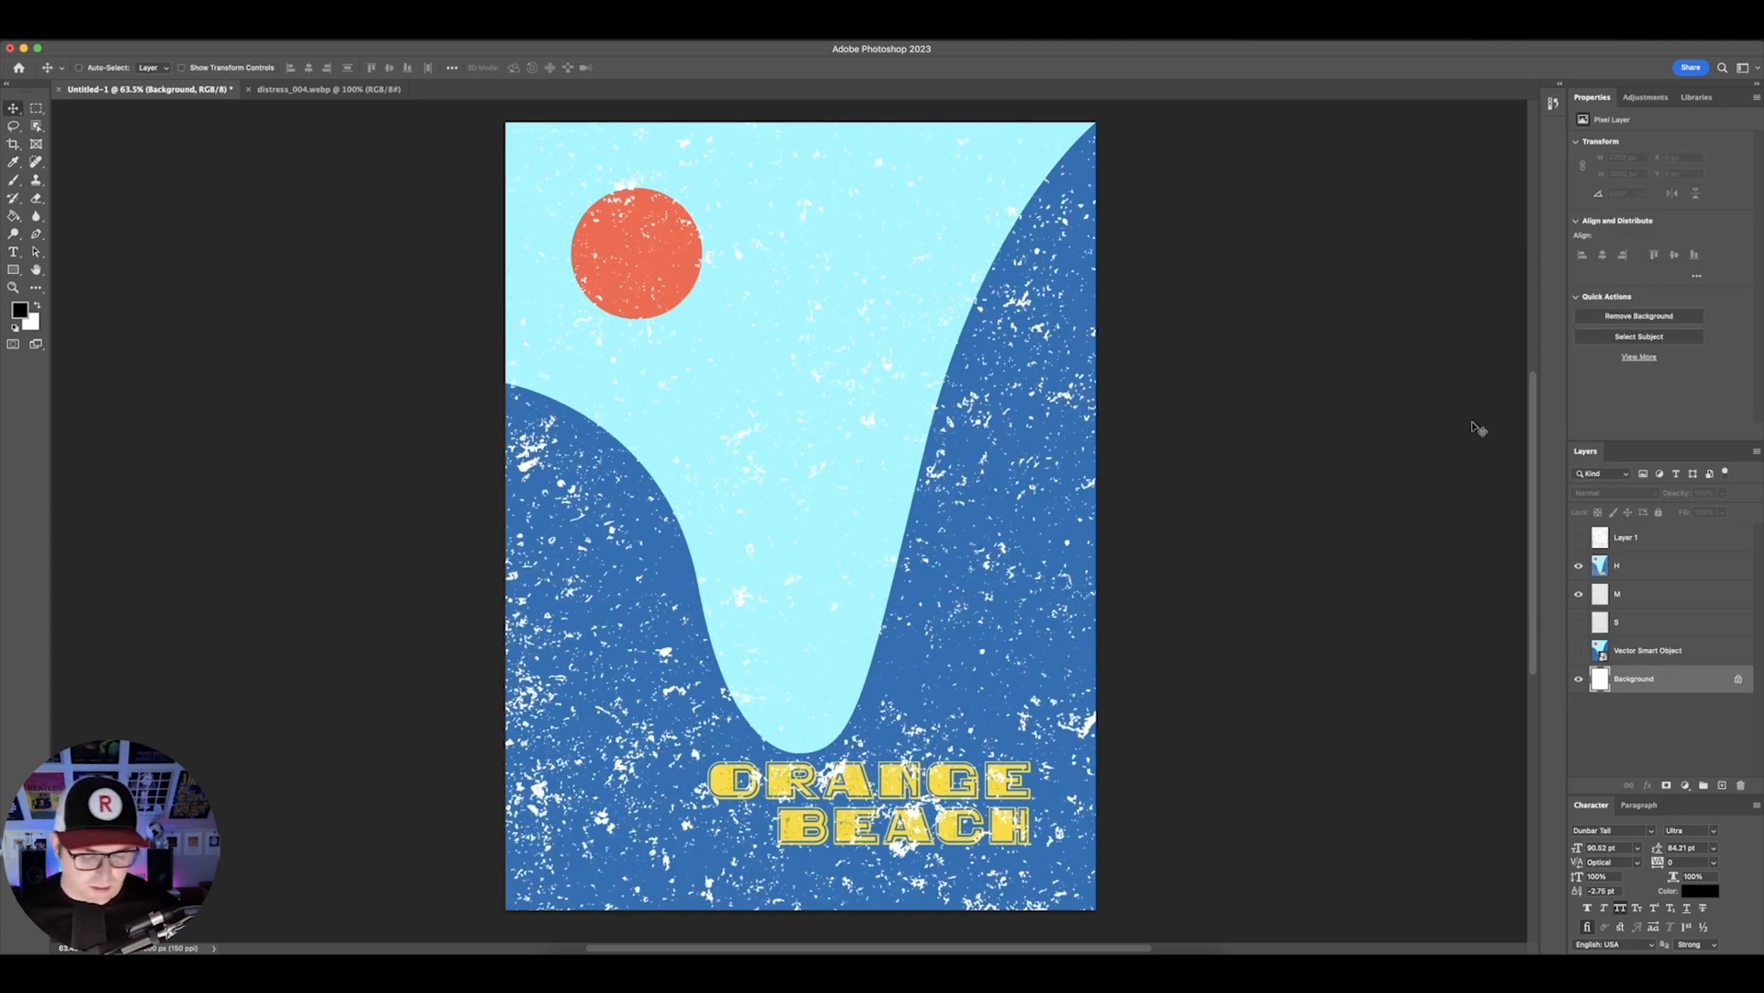
- View the distressed poster in full-screen mode
{"action": "key", "text": "f"}
{"action": "key", "text": "f"}
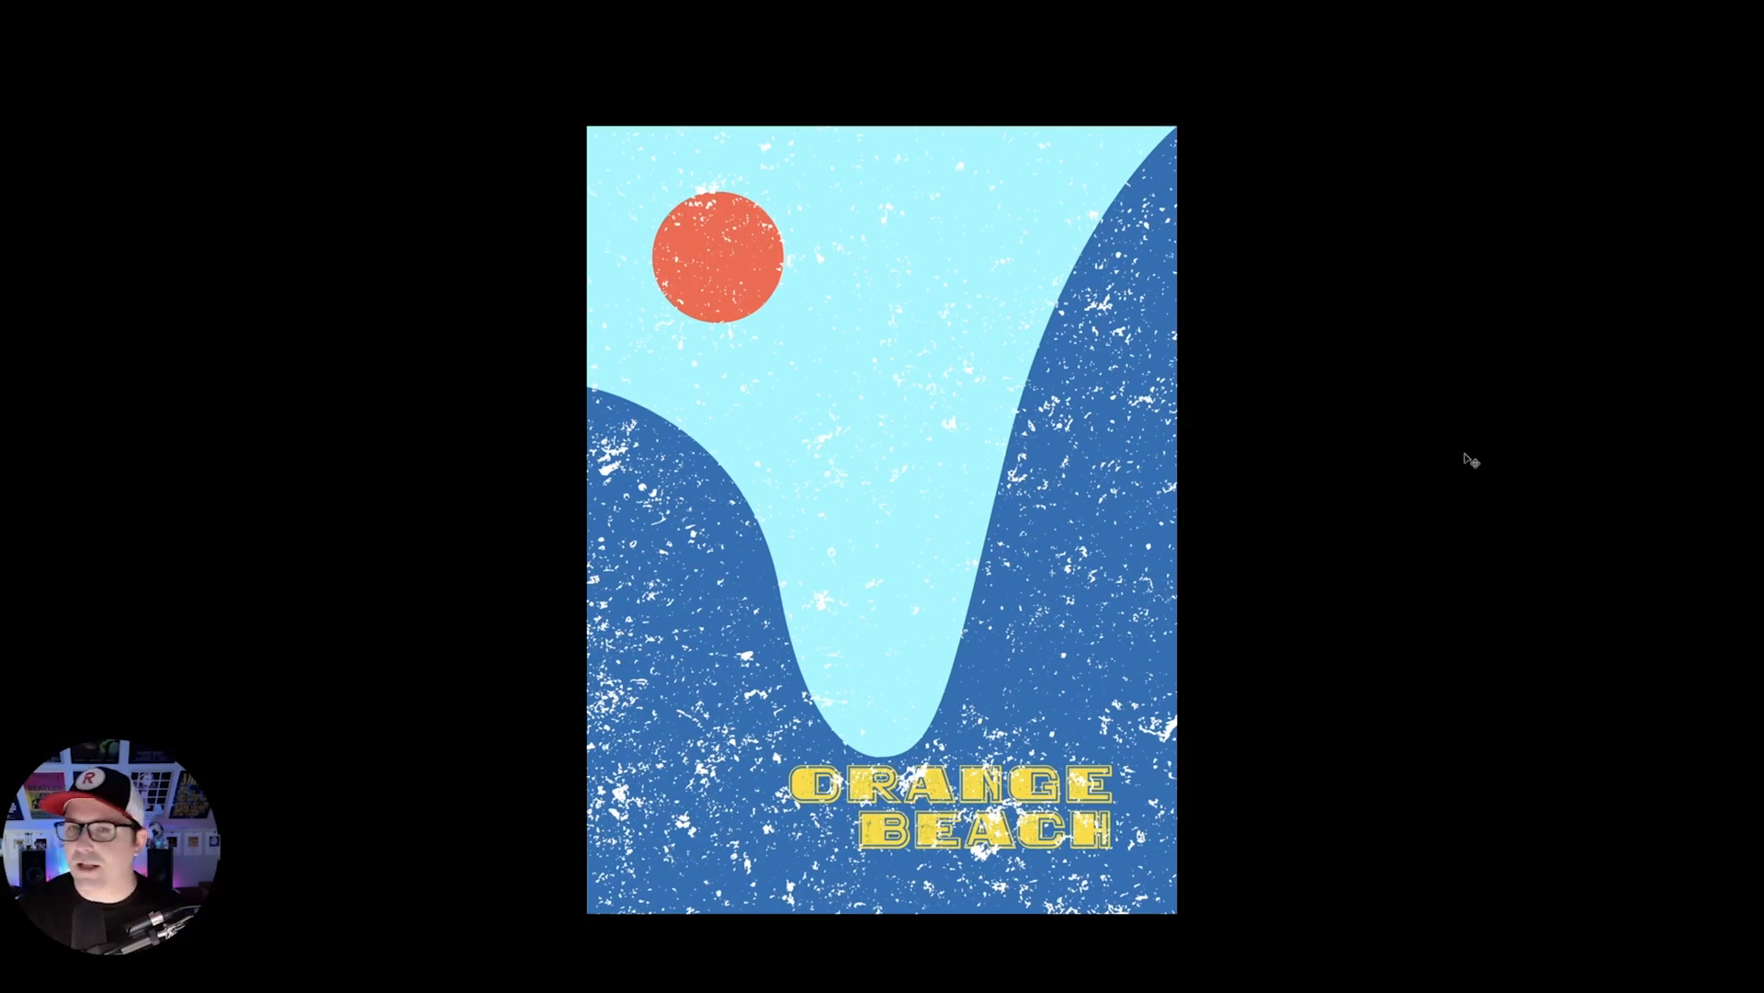